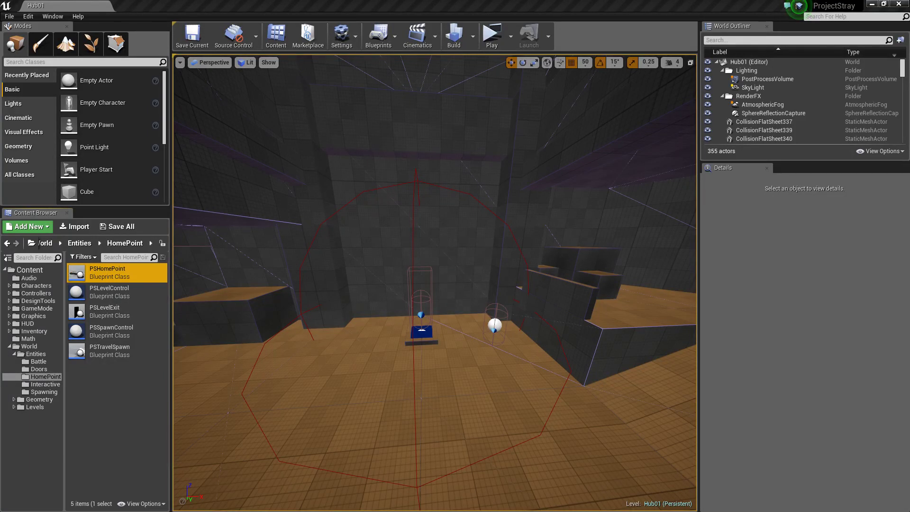
# Open the PSHUDTravel widget blueprint from the HUD Player folder.
pyautogui.moveTo(460, 368)
pyautogui.mouseDown(button='right')
pyautogui.moveTo(266, 360)
pyautogui.moveTo(331, 365)
pyautogui.moveTo(332, 347)
pyautogui.moveTo(478, 368)
pyautogui.mouseUp(button='right')
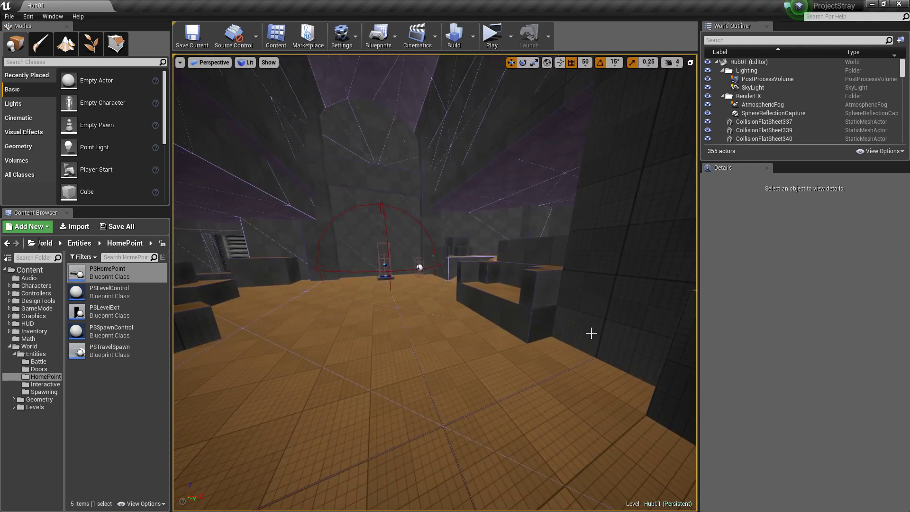
pyautogui.moveTo(593, 329); pyautogui.dragTo(573, 355, button='right')
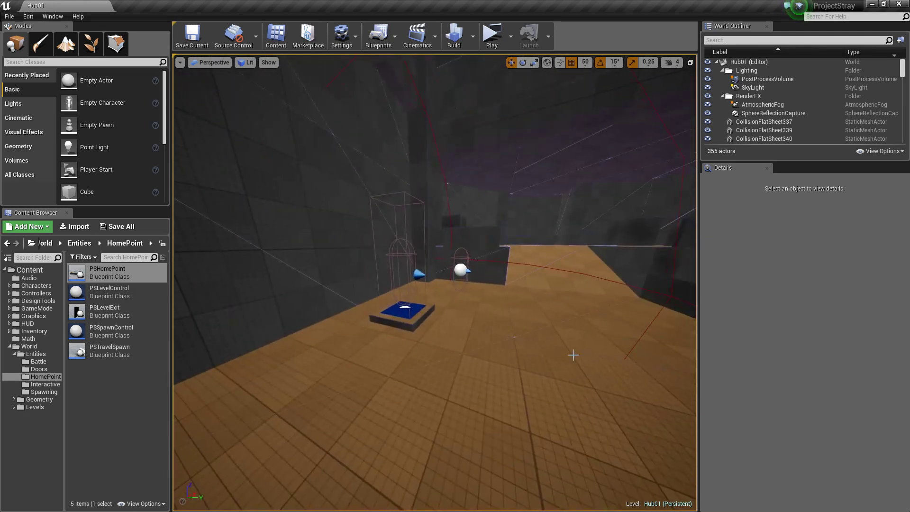
pyautogui.click(9, 325)
pyautogui.click(33, 338)
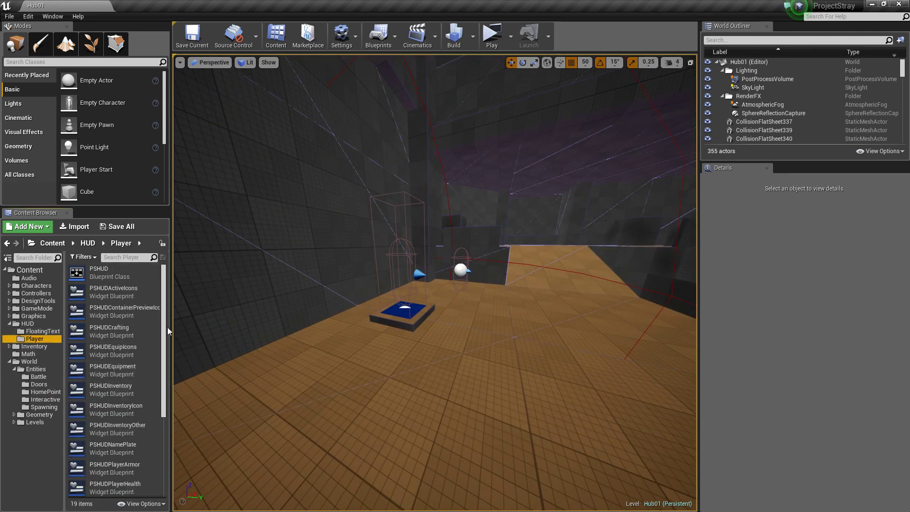
pyautogui.scroll(-5, 167, 327)
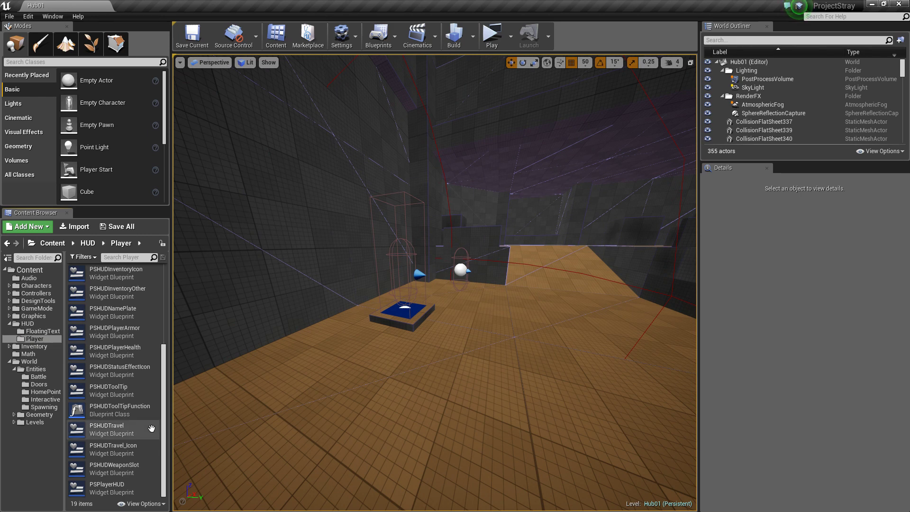
pyautogui.doubleClick(129, 429)
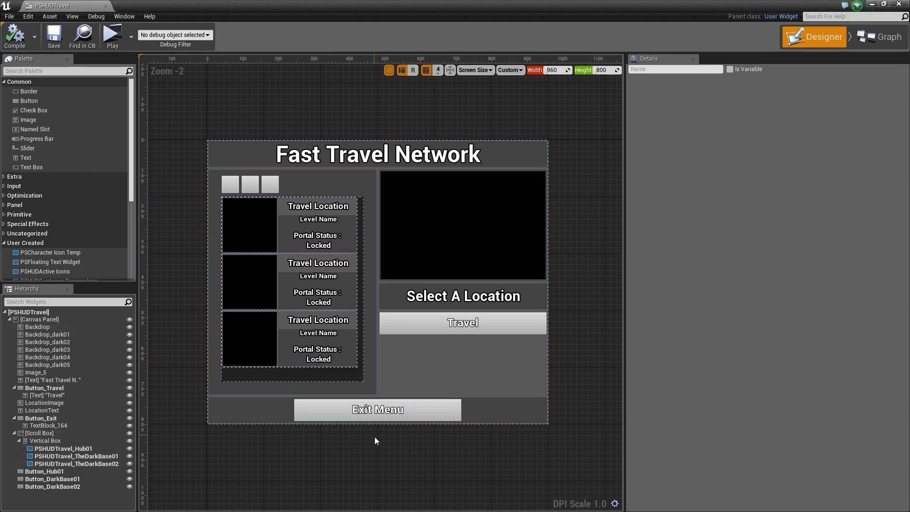
# Examine the Set Icon Vars nodes in the event graph of PSHUDTravel.
pyautogui.click(888, 43)
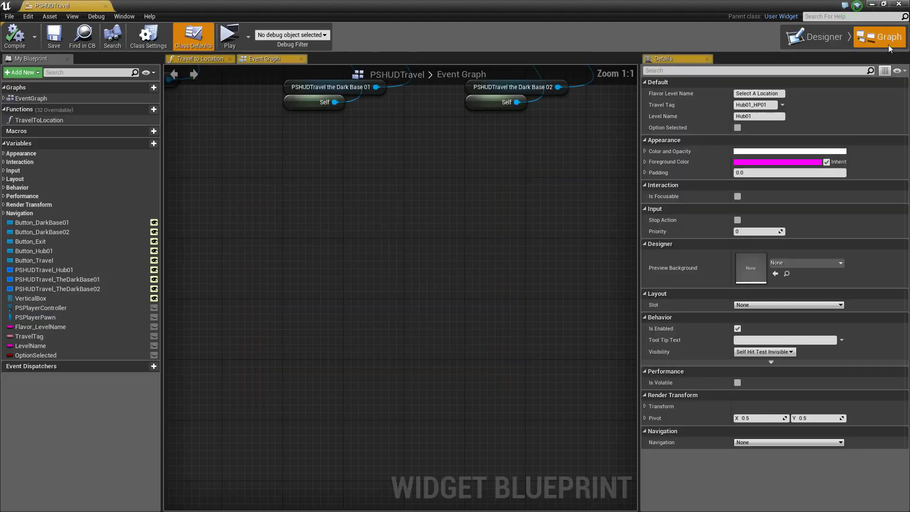
pyautogui.moveTo(267, 397); pyautogui.dragTo(389, 309, button='right')
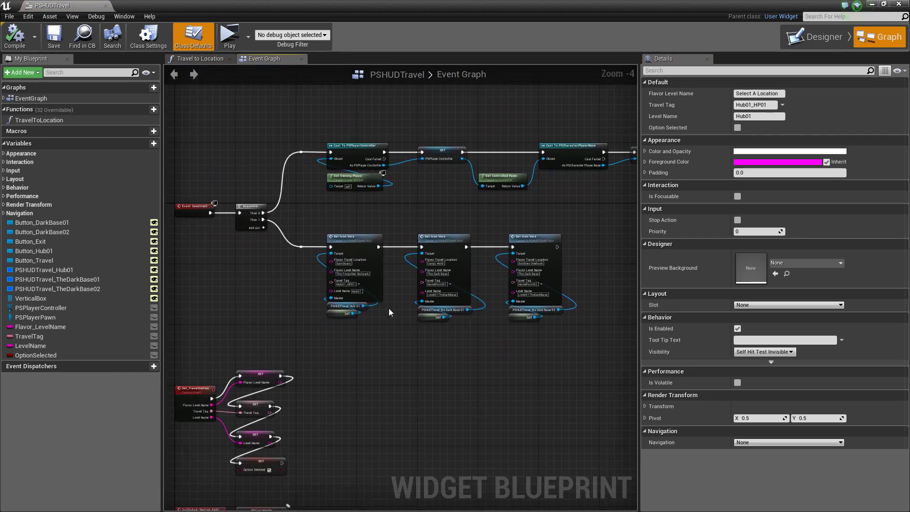
pyautogui.scroll(4, 388, 309)
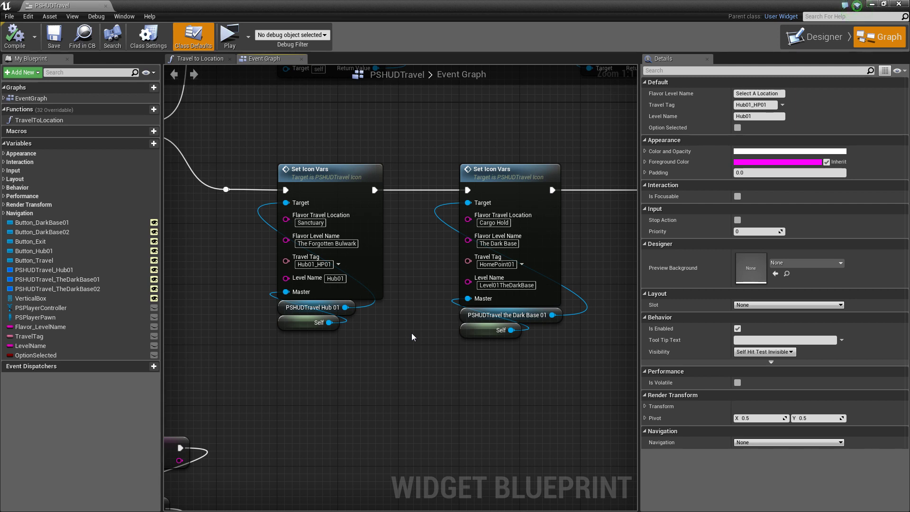
# Review the Fast Travel Network menu layout in the widget designer and close the blueprint.
pyautogui.click(821, 37)
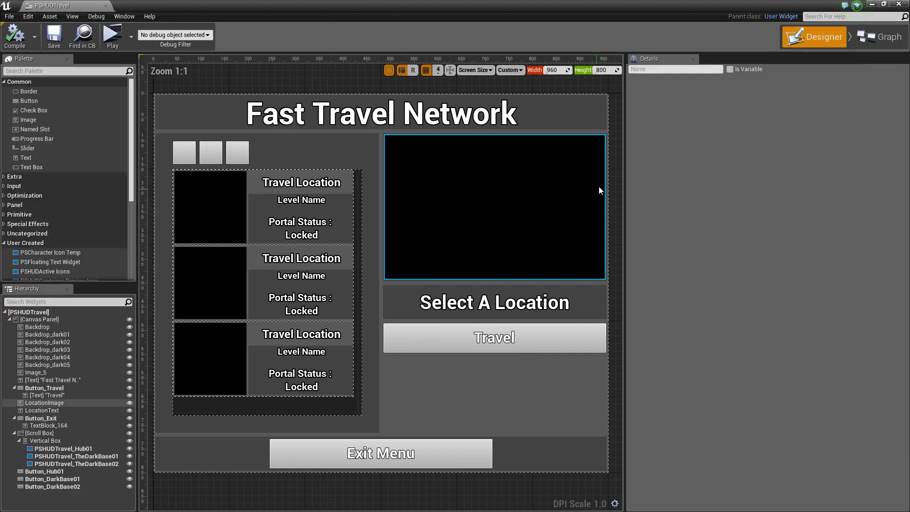
pyautogui.scroll(-3, 413, 348)
pyautogui.scroll(1, 412, 349)
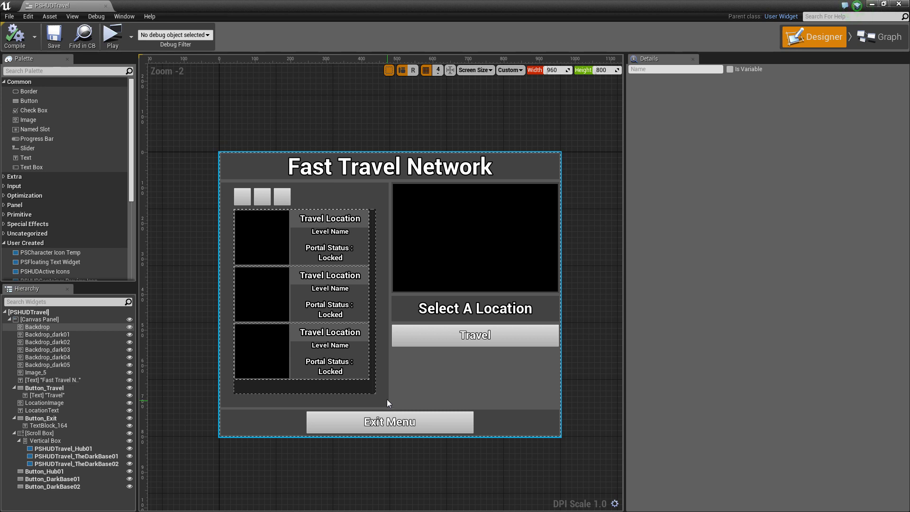
pyautogui.click(812, 47)
pyautogui.click(900, 4)
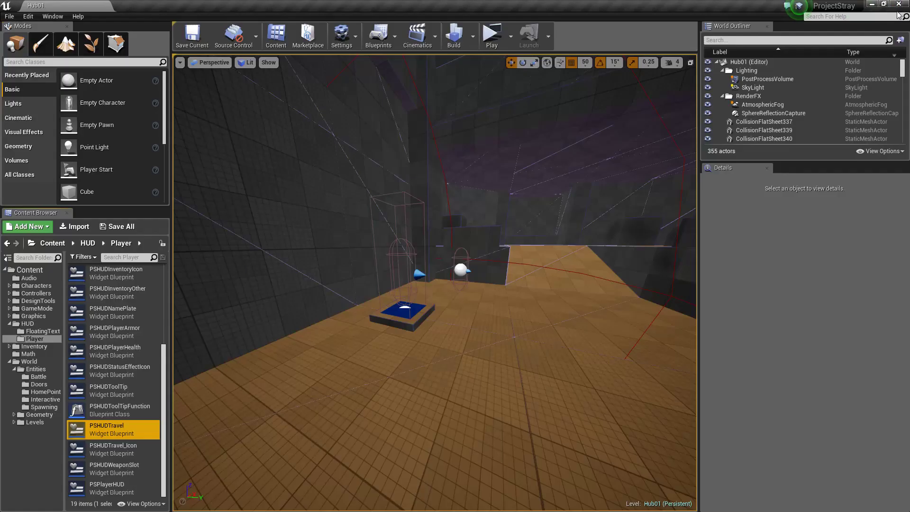
# Inspect the Fabrication Station in the Hub01 level.
pyautogui.press('w')
pyautogui.moveTo(390, 342); pyautogui.dragTo(437, 316, button='right')
pyautogui.press('w')
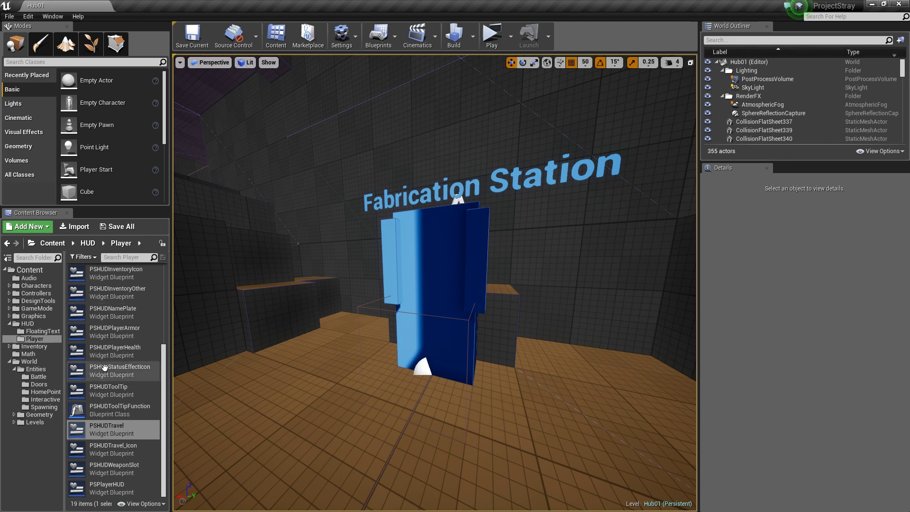
pyautogui.click(166, 365)
pyautogui.moveTo(166, 365); pyautogui.dragTo(166, 336)
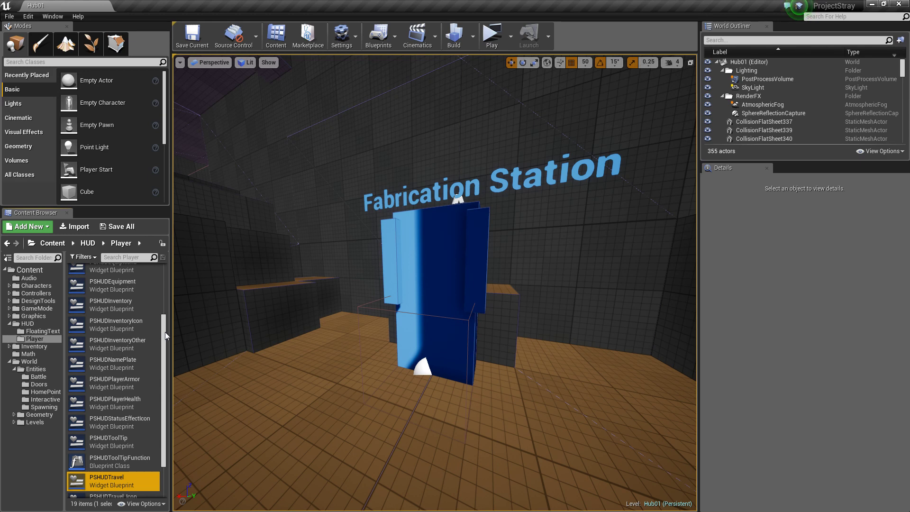
# Launch a maximized standalone game preview of Hub01 and run and jump across the hub to test player movement.
pyautogui.click(492, 36)
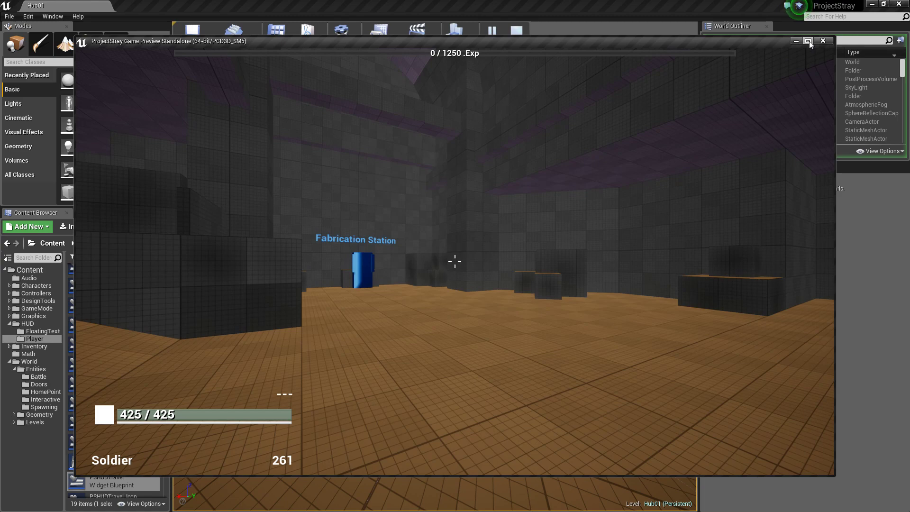
pyautogui.click(809, 41)
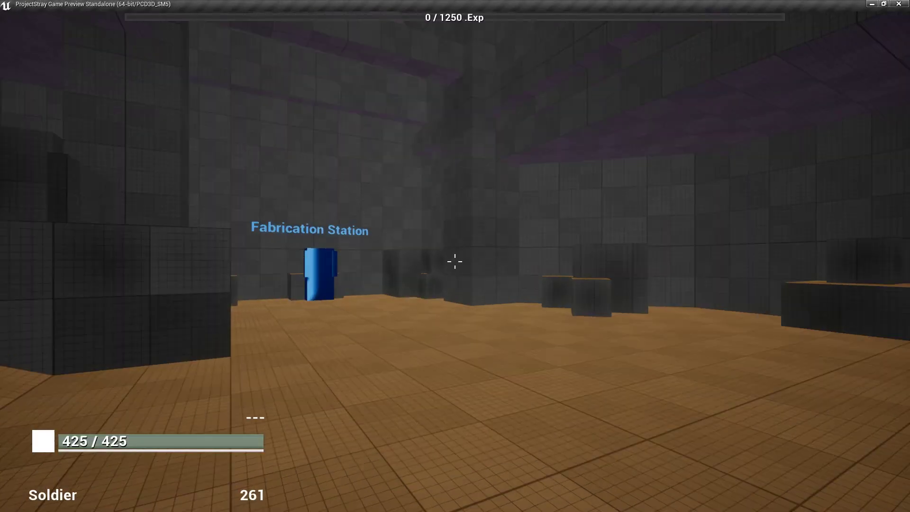
pyautogui.press('w')
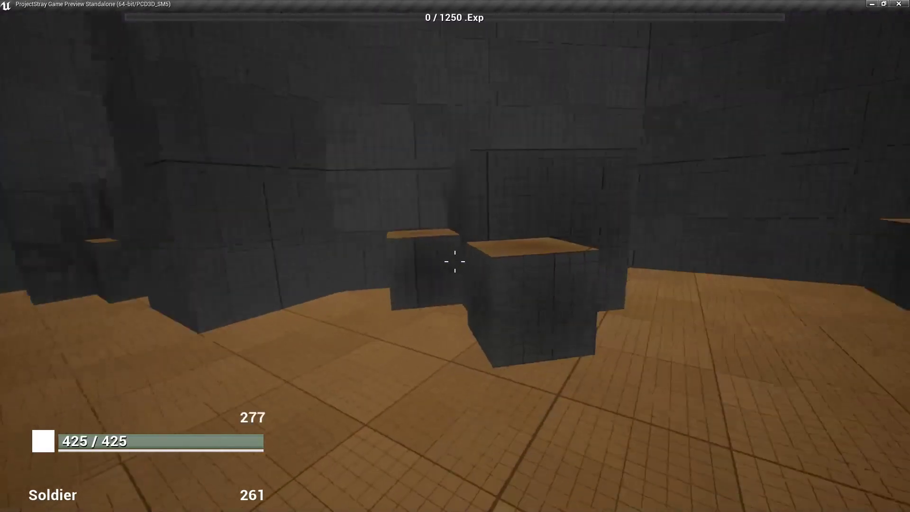
pyautogui.press('space')
pyautogui.press('w')
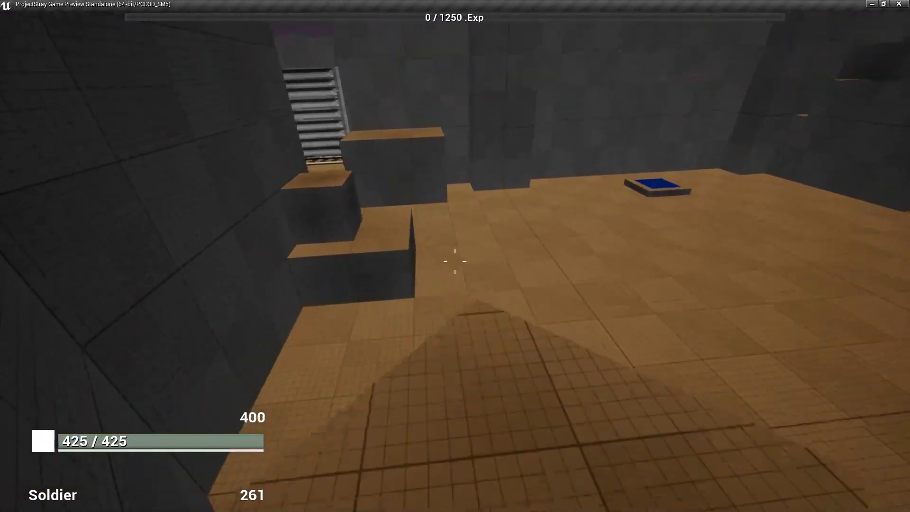
pyautogui.press('space')
pyautogui.press('w')
pyautogui.press('space')
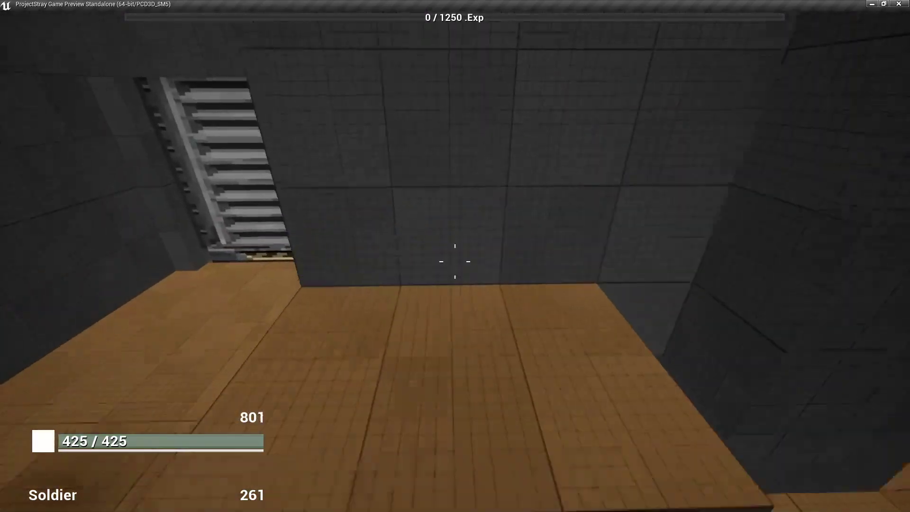
pyautogui.press('w')
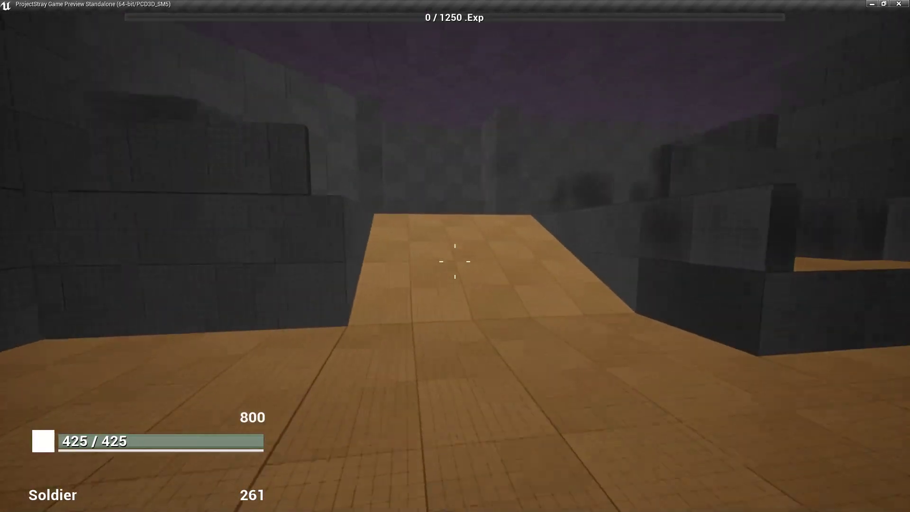
pyautogui.press('w')
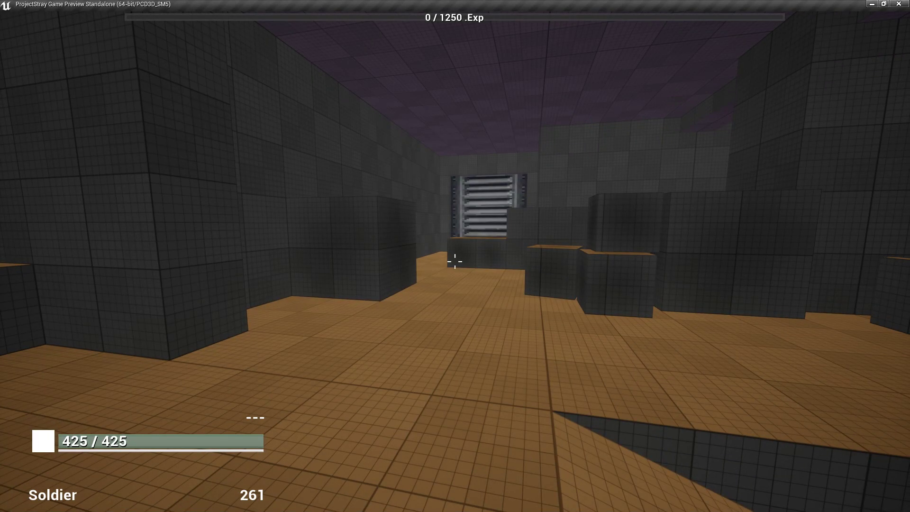
# Run laps around the hub's ramp, blocks and home point in the preview, and end the play session.
pyautogui.press('s')
pyautogui.press('w')
pyautogui.press('space')
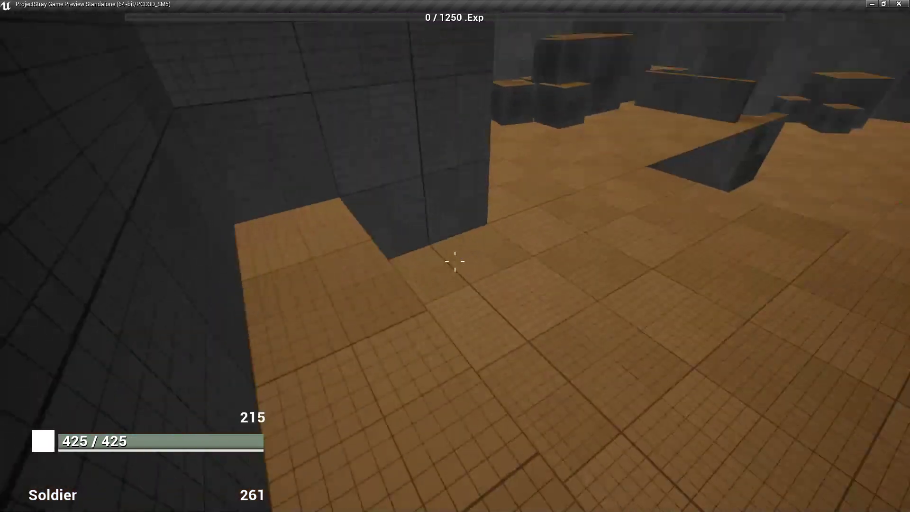
pyautogui.press('d')
pyautogui.press('w')
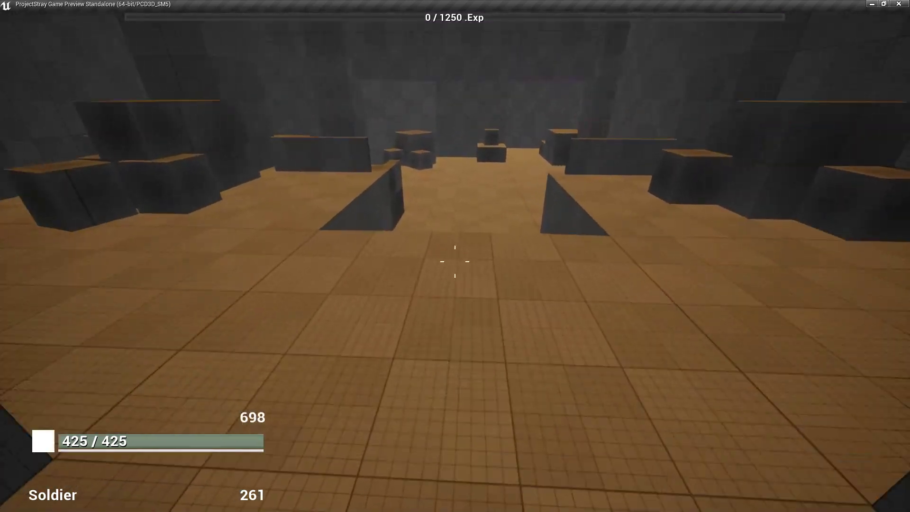
pyautogui.press('w')
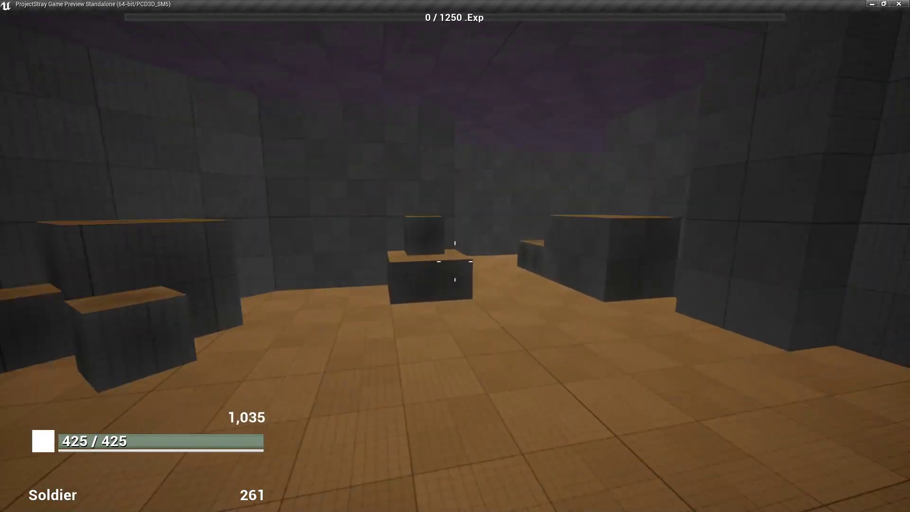
pyautogui.press('w')
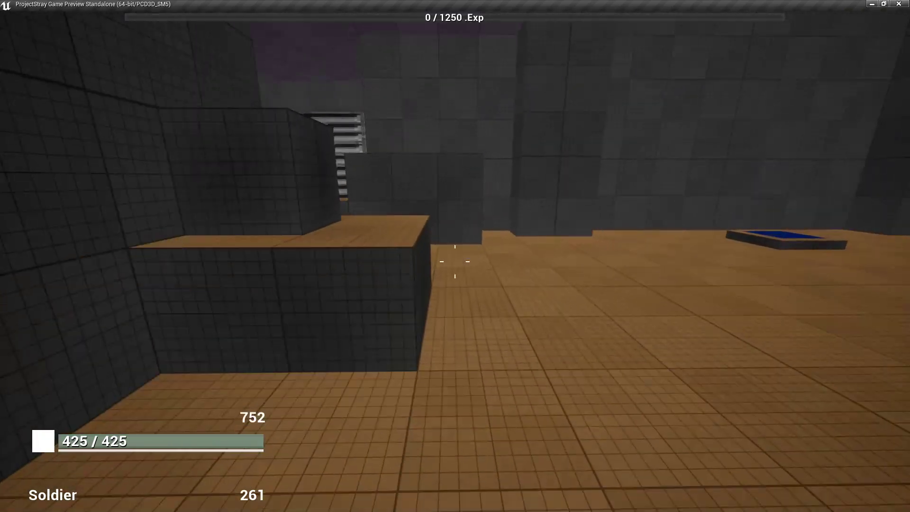
pyautogui.press('w')
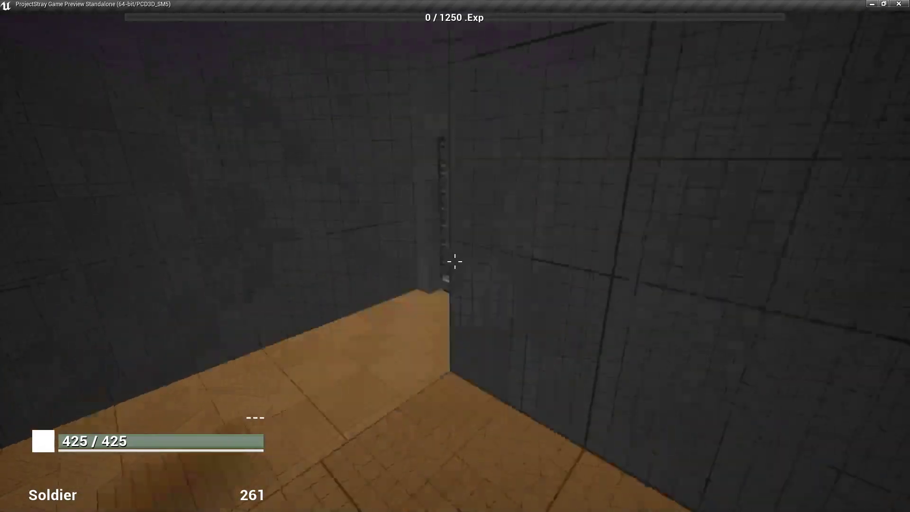
pyautogui.press('w')
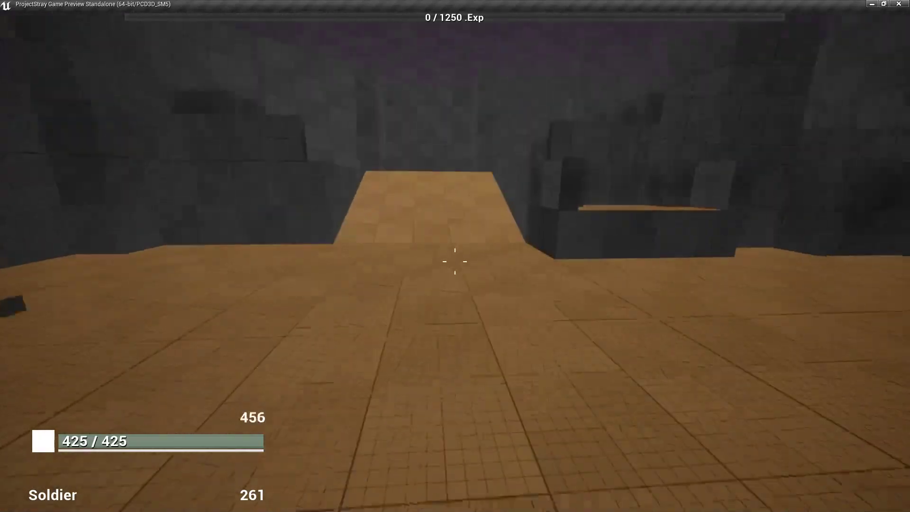
pyautogui.press('w')
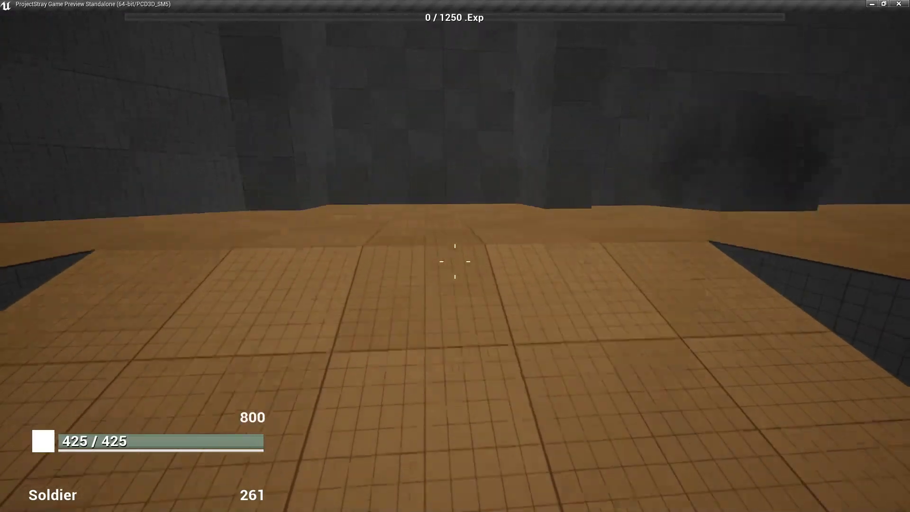
pyautogui.press('w')
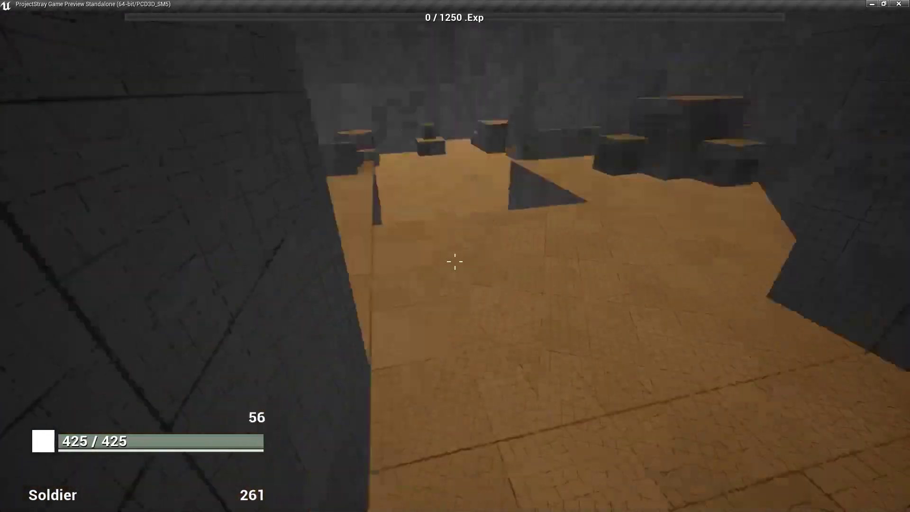
pyautogui.press('w')
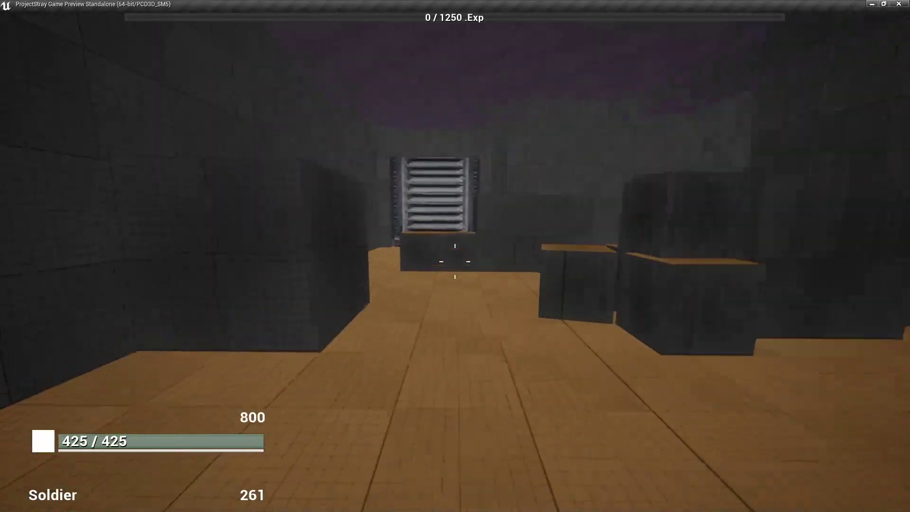
pyautogui.press('w')
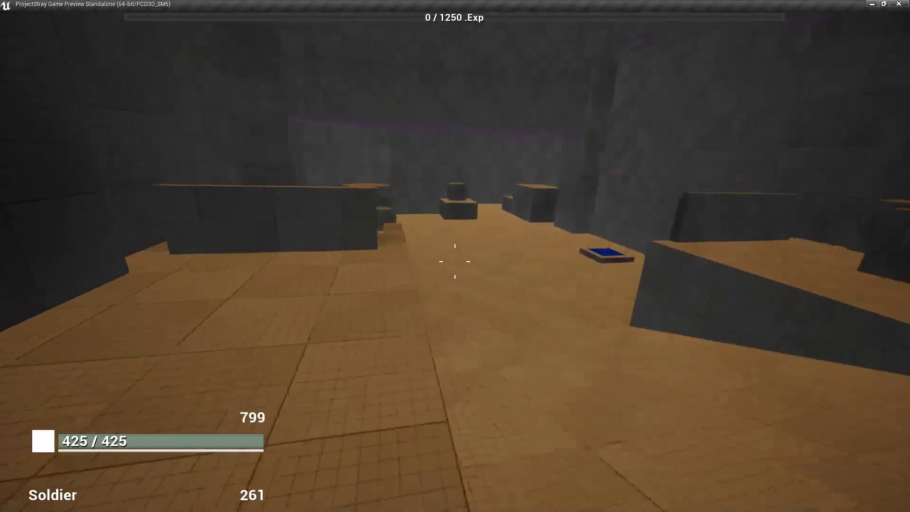
pyautogui.press('w')
pyautogui.press('Escape')
pyautogui.moveTo(355, 298); pyautogui.dragTo(512, 295, button='right')
pyautogui.press('s')
pyautogui.press('w')
pyautogui.press('a')
pyautogui.press('s')
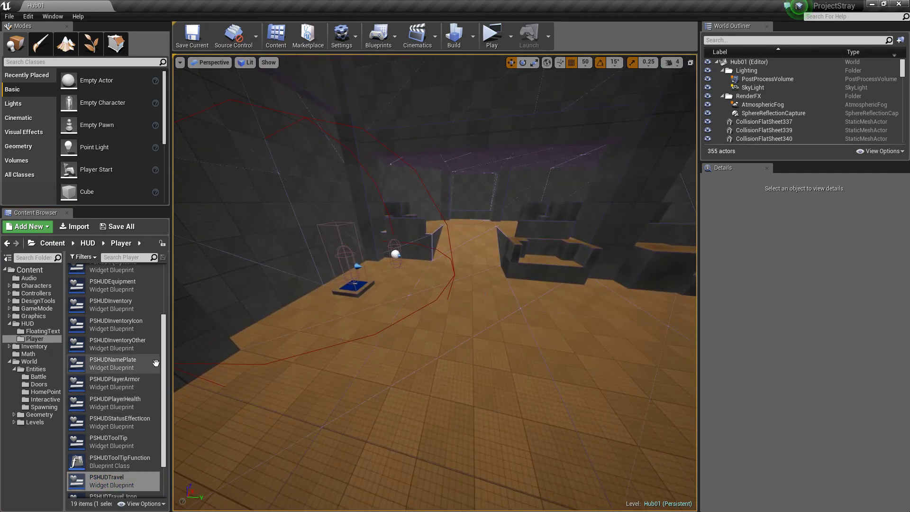
# Open the PSHUDCrafting widget blueprint to view the Fabricator Menu layout, and close it.
pyautogui.scroll(4, 165, 308)
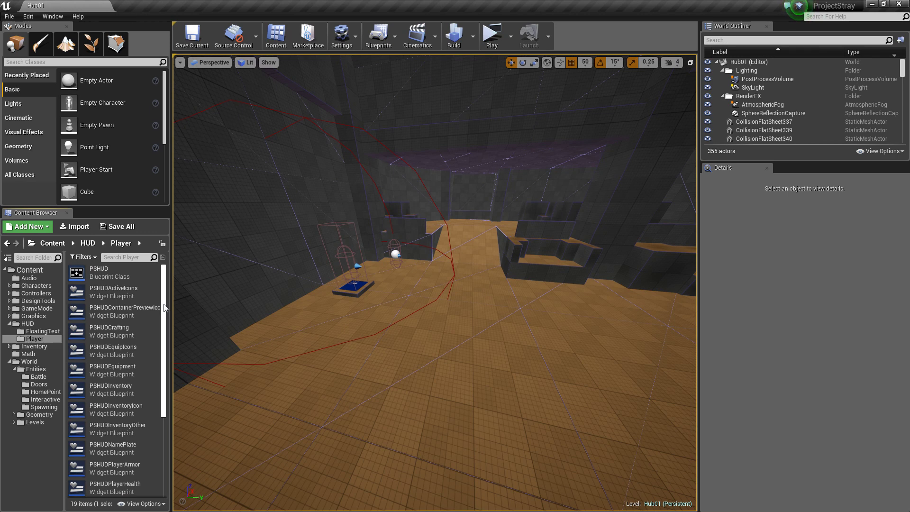
pyautogui.scroll(-4, 165, 308)
pyautogui.click(121, 426)
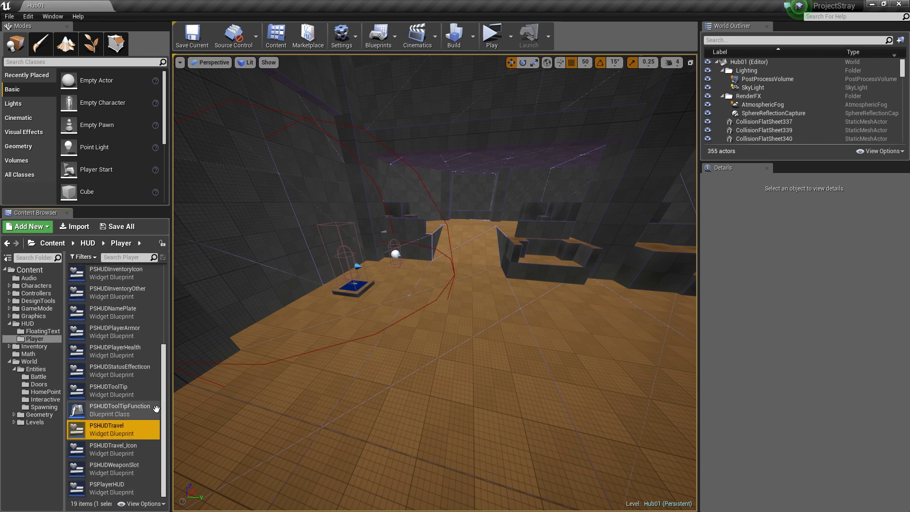
pyautogui.scroll(1, 166, 383)
pyautogui.moveTo(166, 383); pyautogui.dragTo(169, 324)
pyautogui.doubleClick(130, 314)
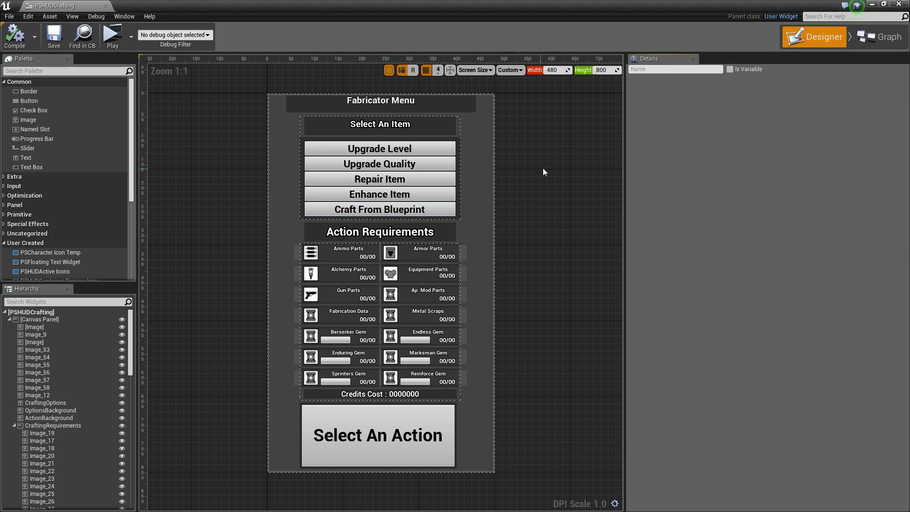
pyautogui.click(900, 4)
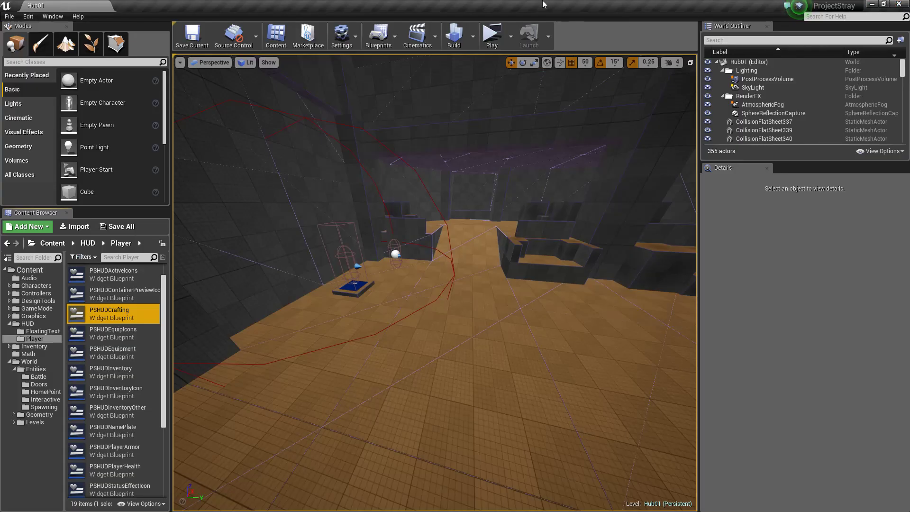
# Fly through the Hub01 level from the home point to the shuttered doorway and inspect it up close.
pyautogui.press('w')
pyautogui.moveTo(410, 219); pyautogui.dragTo(564, 185, button='right')
pyautogui.press('w')
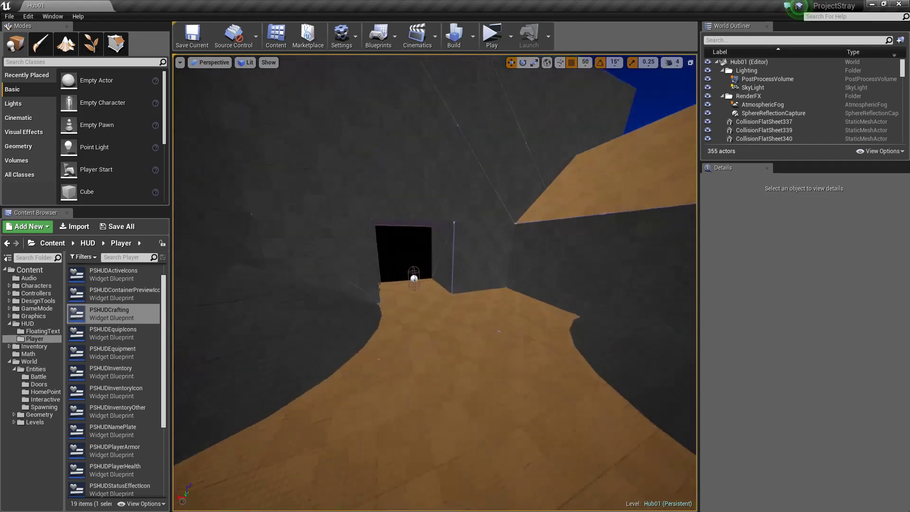
pyautogui.moveTo(396, 290); pyautogui.dragTo(365, 285, button='right')
pyautogui.press('w')
pyautogui.press('s')
pyautogui.press('w')
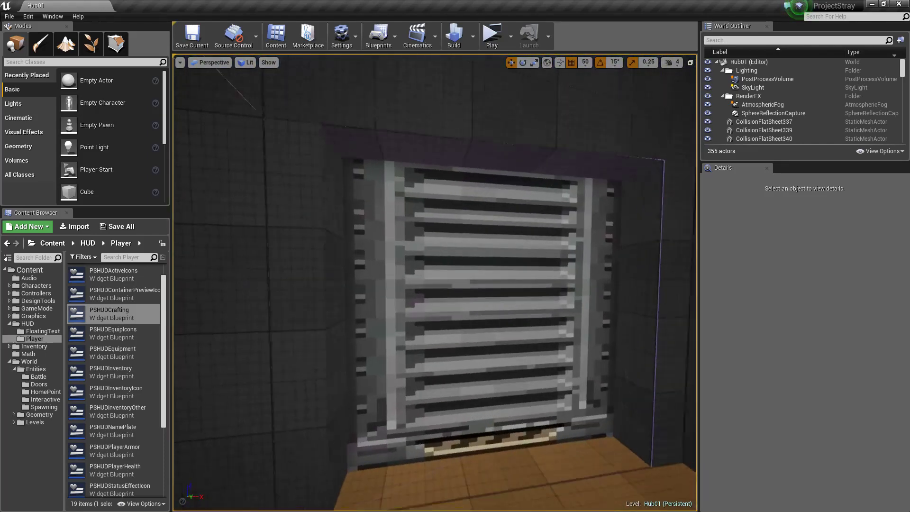
# Launch a standalone preview of Hub01, move the player briefly across the hub, and end the play session.
pyautogui.click(492, 33)
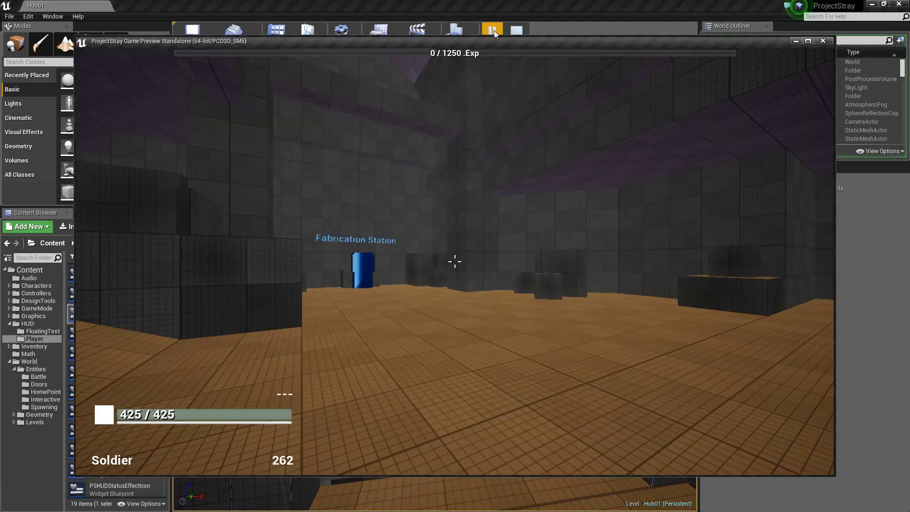
pyautogui.click(482, 261)
pyautogui.press('w')
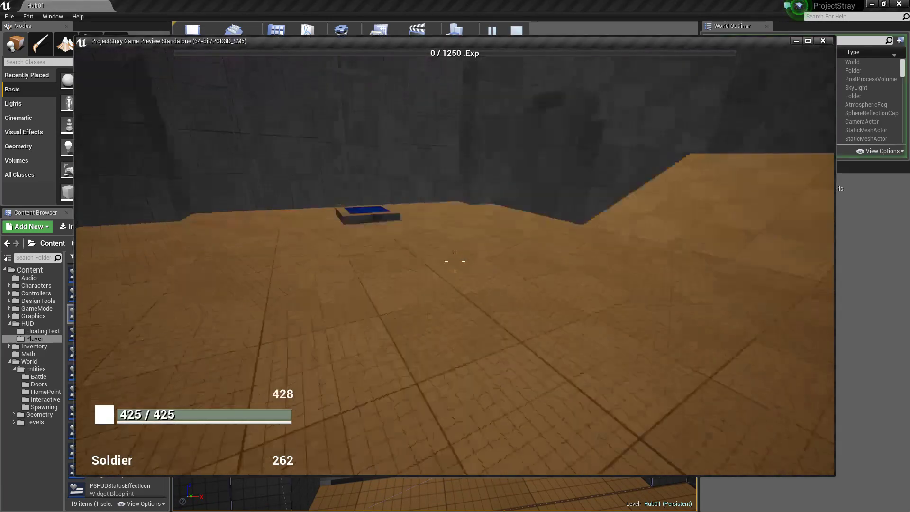
pyautogui.press('Escape')
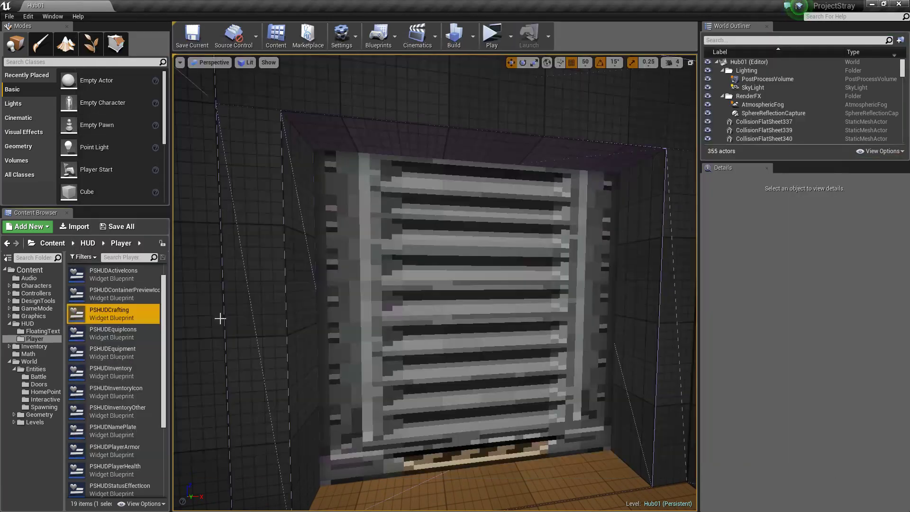
# Open the PSHUDCrafting widget's graph and close the Upgrade Level Visibility, Gem Selection and Action Enhance function graphs, leaving only the Event Graph.
pyautogui.doubleClick(142, 314)
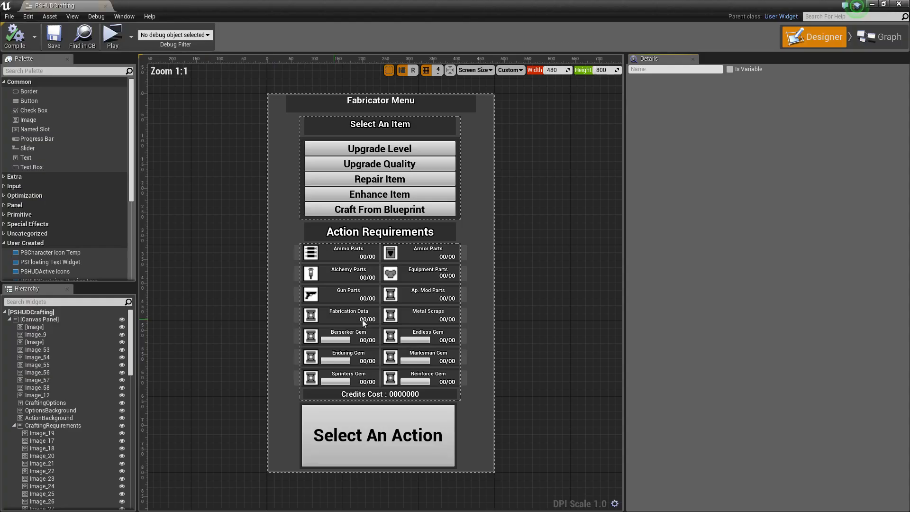
pyautogui.click(886, 36)
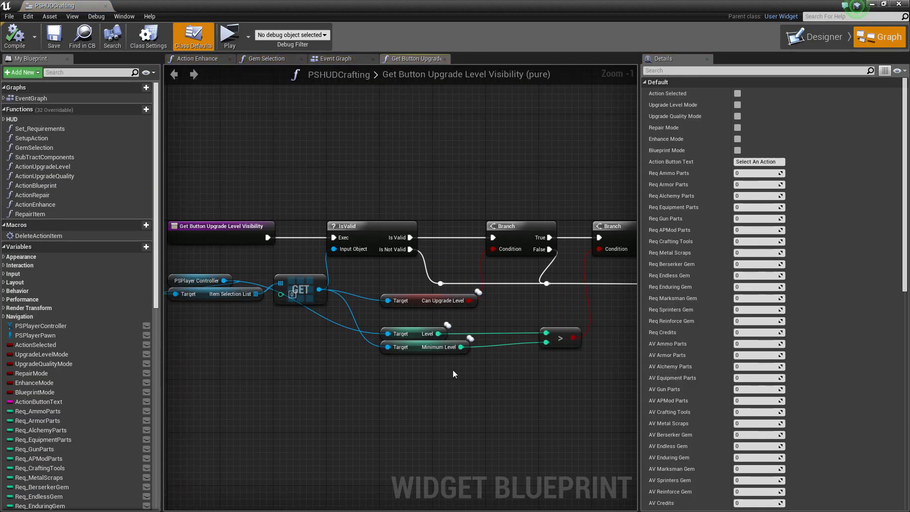
pyautogui.click(445, 59)
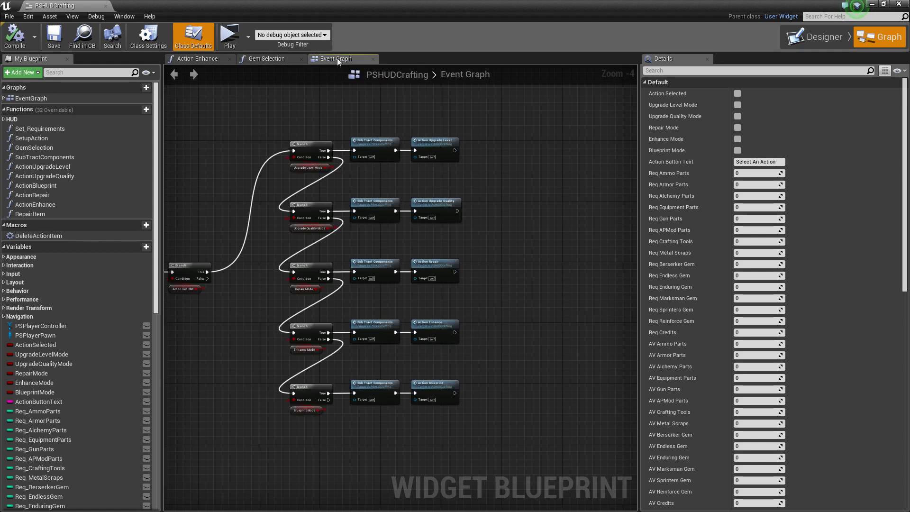
pyautogui.click(264, 59)
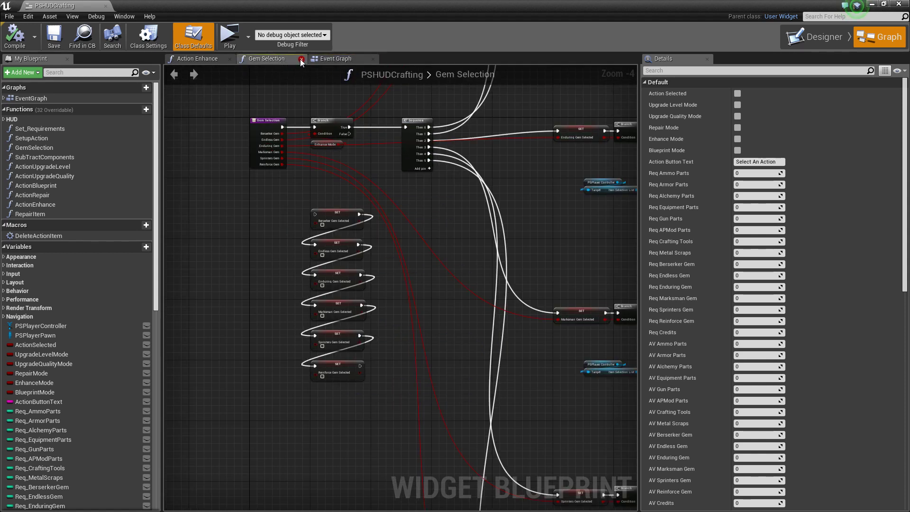
pyautogui.click(301, 59)
pyautogui.click(199, 58)
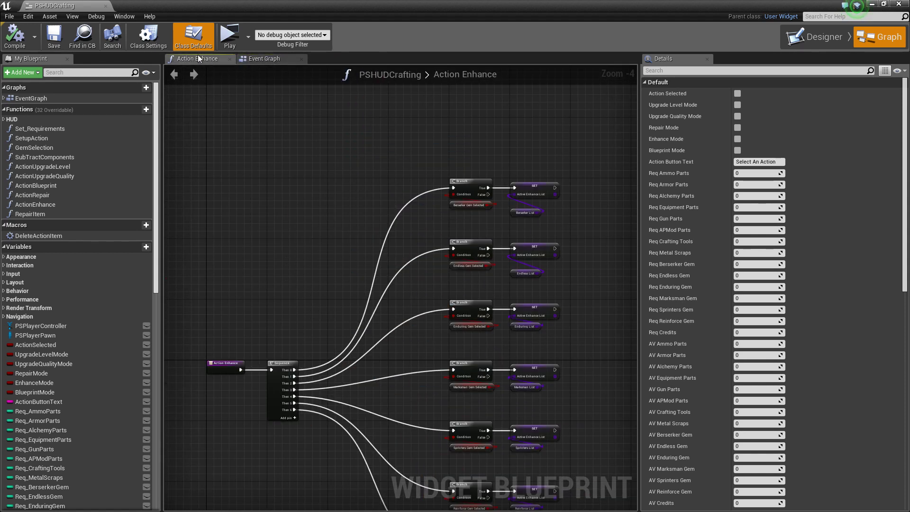
pyautogui.click(229, 59)
# Survey the overall node layout of PSHUDCrafting's Event Graph, from the gem events down to the blueprint crafting chain.
pyautogui.scroll(-5, 398, 268)
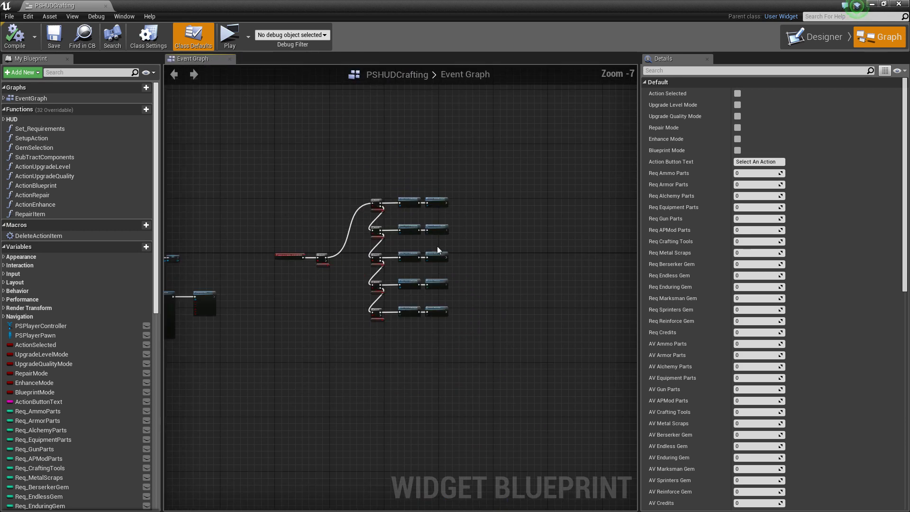
pyautogui.moveTo(397, 268); pyautogui.dragTo(590, 229, button='right')
pyautogui.scroll(4, 453, 214)
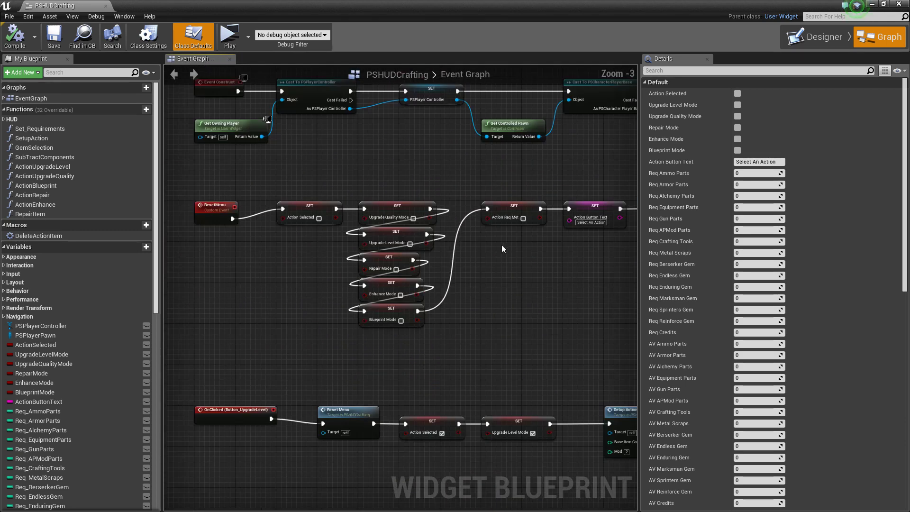
pyautogui.scroll(-5, 371, 218)
pyautogui.moveTo(432, 256); pyautogui.dragTo(341, 355, button='right')
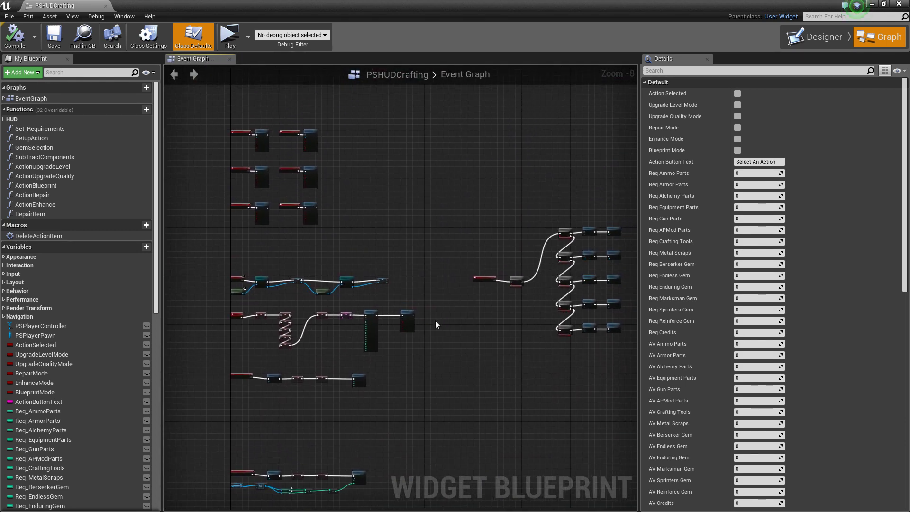
pyautogui.moveTo(478, 325); pyautogui.dragTo(466, 164, button='right')
pyautogui.scroll(-2, 463, 174)
pyautogui.moveTo(467, 262); pyautogui.dragTo(442, 196, button='right')
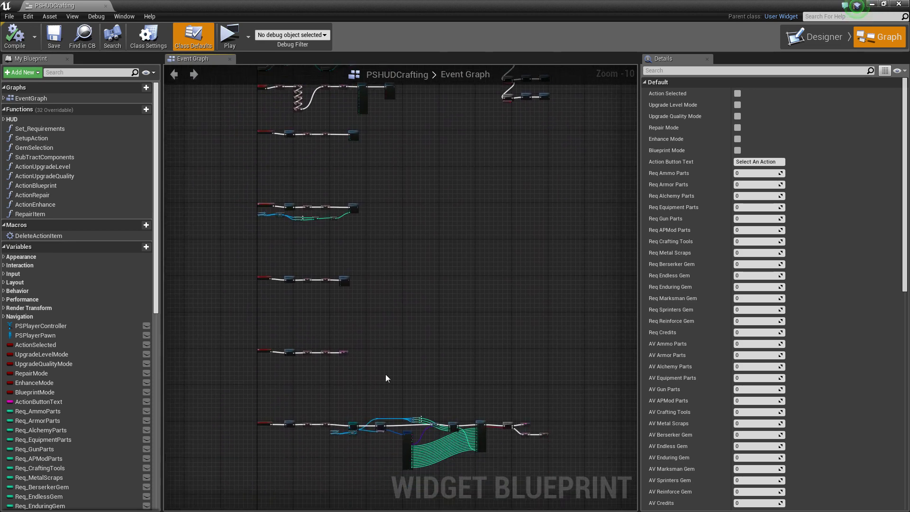
pyautogui.moveTo(449, 151); pyautogui.dragTo(447, 384, button='right')
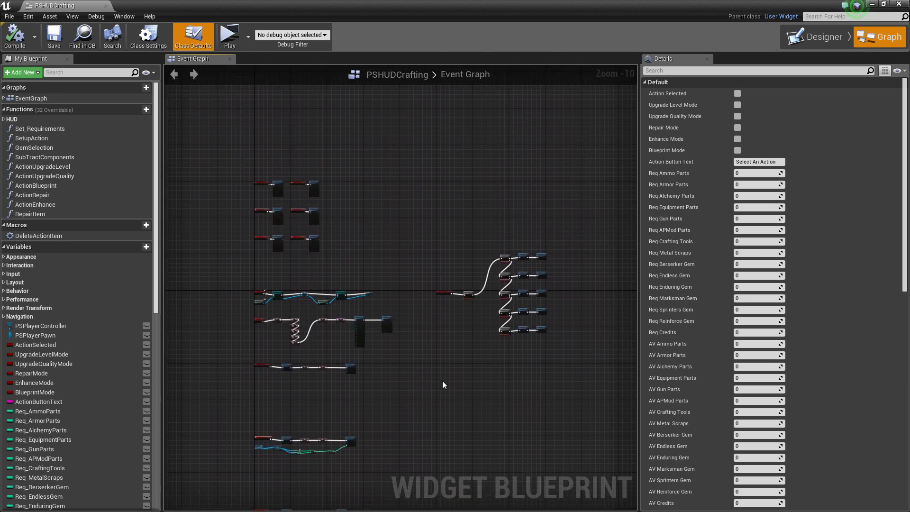
pyautogui.scroll(1, 444, 366)
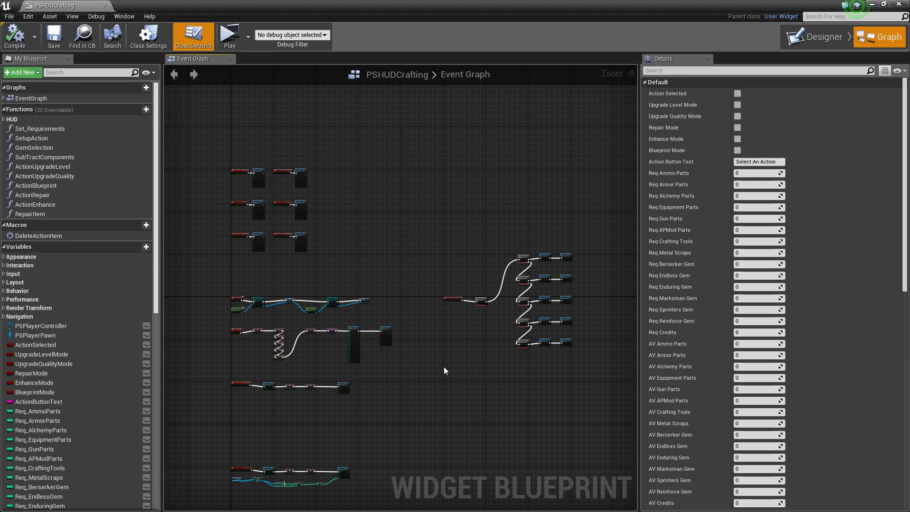
# Examine the gem event groups and the ResetMenu custom event with its chain of mode resets.
pyautogui.moveTo(443, 366); pyautogui.dragTo(513, 388, button='right')
pyautogui.scroll(3, 326, 275)
pyautogui.moveTo(323, 276); pyautogui.dragTo(322, 356, button='right')
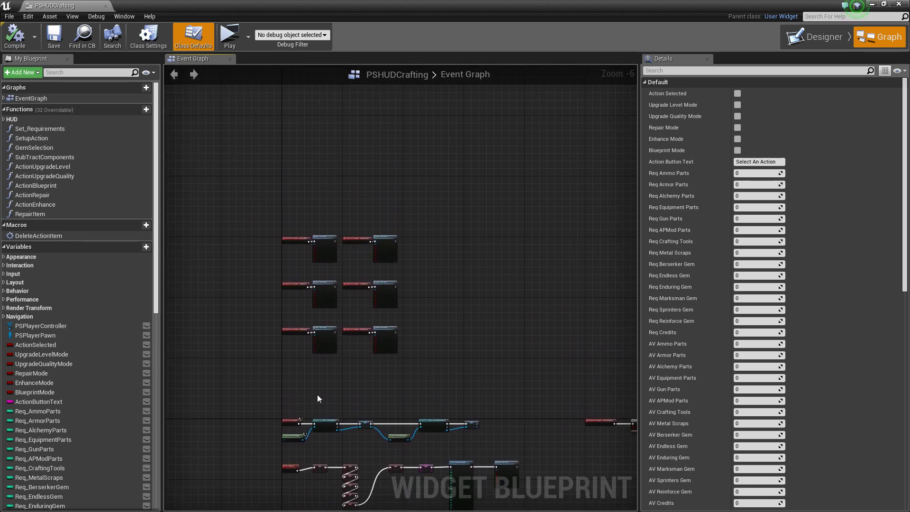
pyautogui.moveTo(322, 450); pyautogui.dragTo(332, 238, button='right')
pyautogui.scroll(4, 335, 266)
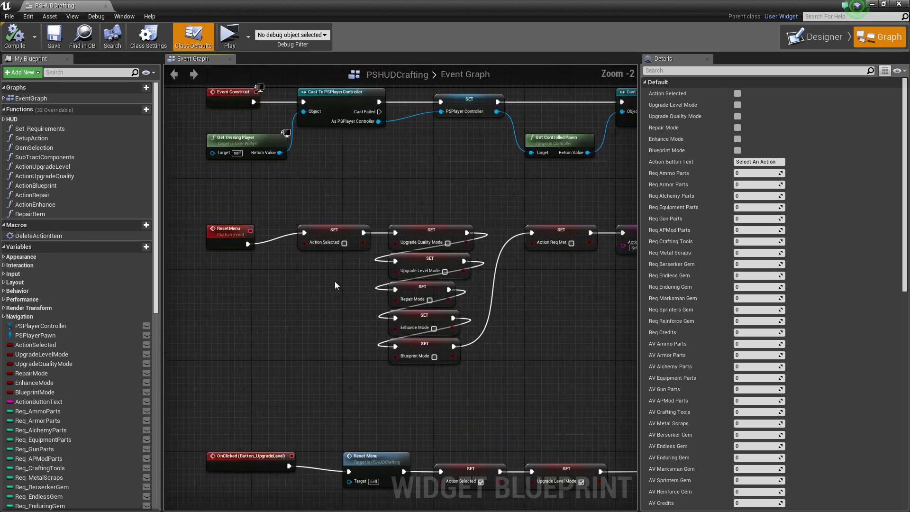
pyautogui.click(228, 235)
# Look over the click event chains for the Upgrade Level, Upgrade Quality and Repair buttons.
pyautogui.moveTo(274, 387); pyautogui.dragTo(290, 245, button='right')
pyautogui.scroll(-1, 290, 233)
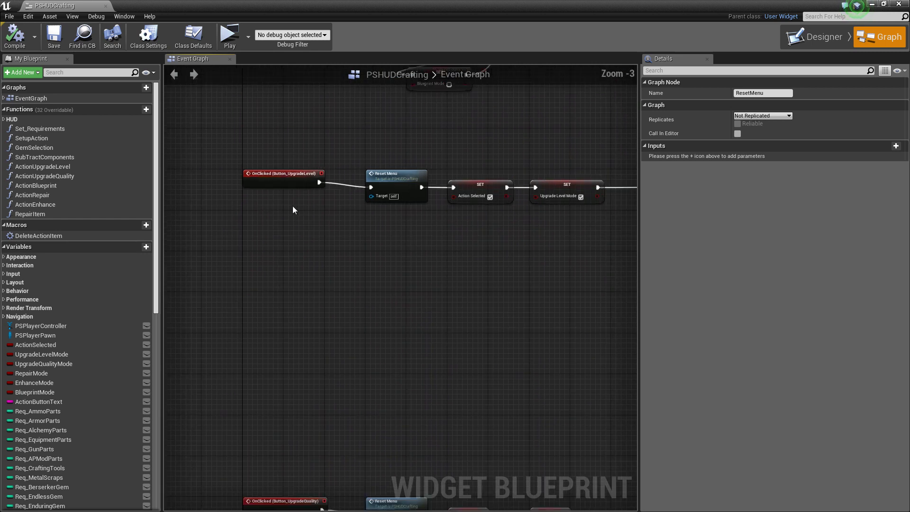
pyautogui.moveTo(308, 308); pyautogui.dragTo(242, 275, button='right')
pyautogui.scroll(-2, 293, 249)
pyautogui.moveTo(303, 287); pyautogui.dragTo(241, 242, button='right')
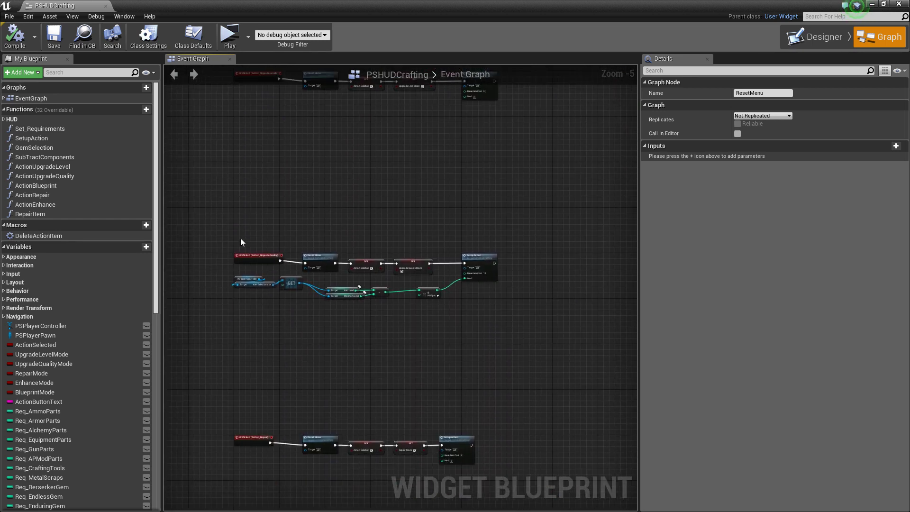
# Examine the Upgrade Quality click event, inspecting its Action Selected and Upgrade Quality Mode setters and the Setup Action call.
pyautogui.moveTo(366, 232); pyautogui.dragTo(396, 185, button='right')
pyautogui.scroll(2, 349, 189)
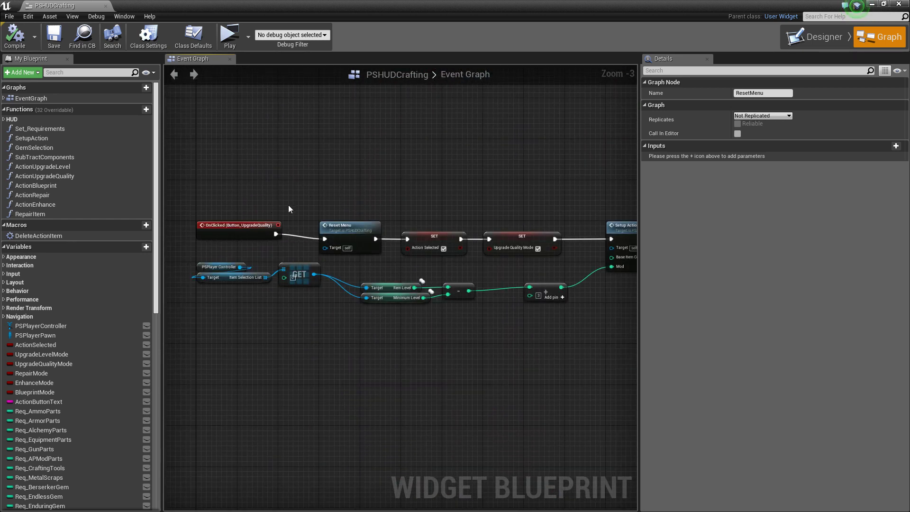
pyautogui.click(427, 249)
pyautogui.moveTo(429, 248); pyautogui.dragTo(337, 257, button='right')
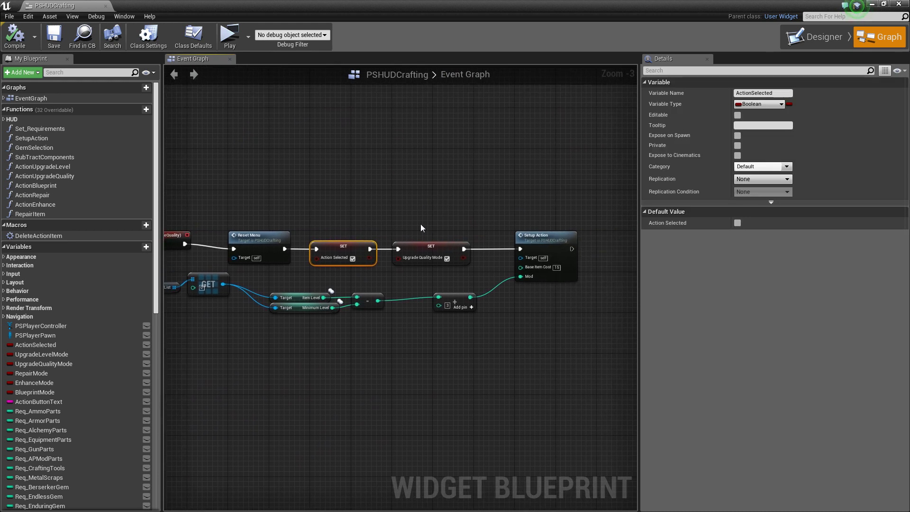
pyautogui.click(435, 242)
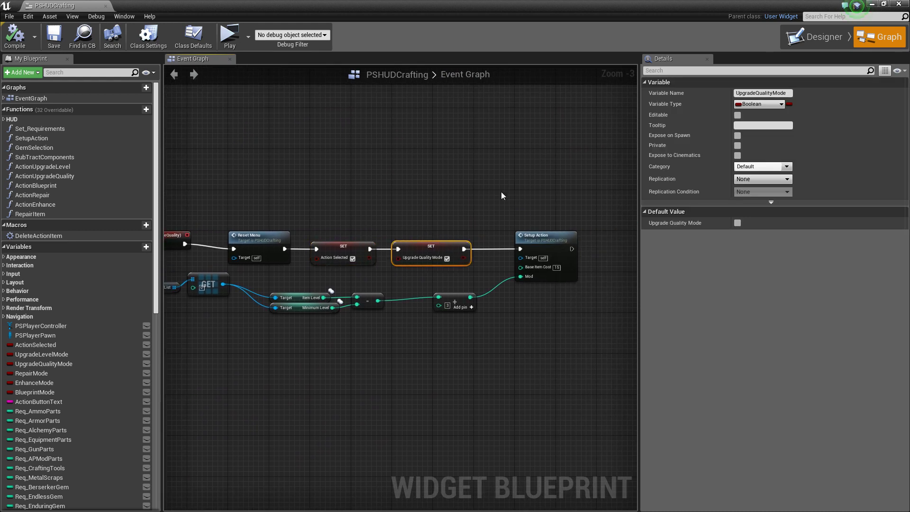
pyautogui.moveTo(502, 192); pyautogui.dragTo(447, 209, button='right')
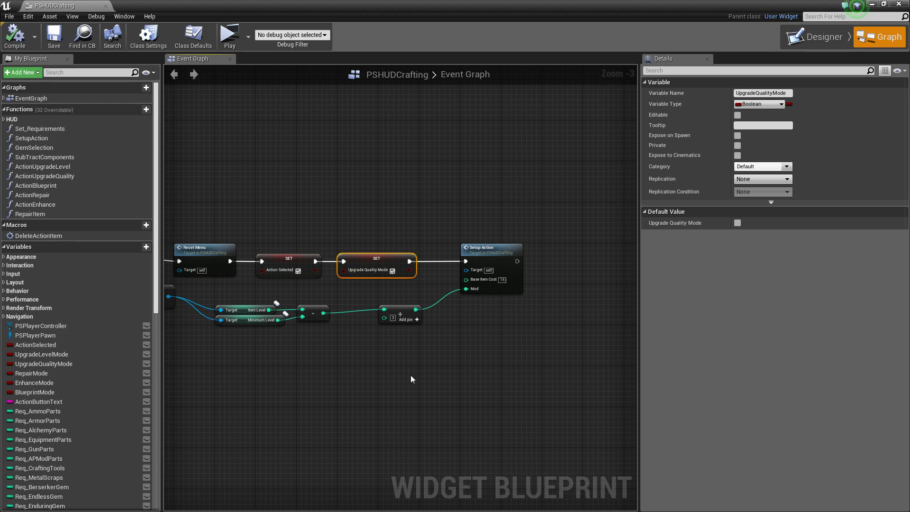
# Locate the click event of Button_ActiveAction and examine its Action Req Met check and the mode branches.
pyautogui.scroll(-3, 386, 382)
pyautogui.moveTo(520, 250); pyautogui.dragTo(335, 419, button='right')
pyautogui.moveTo(453, 326); pyautogui.dragTo(302, 344, button='right')
pyautogui.scroll(4, 351, 269)
pyautogui.moveTo(293, 256); pyautogui.dragTo(457, 171, button='right')
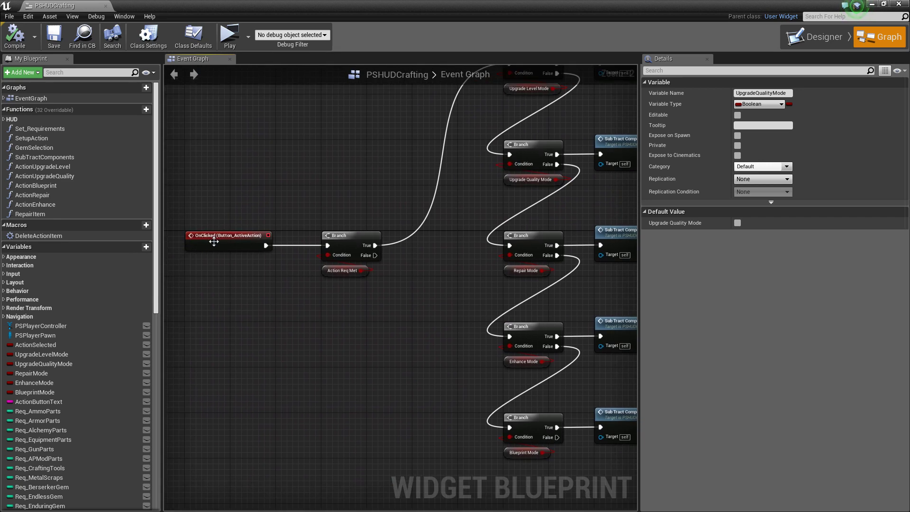
pyautogui.click(215, 243)
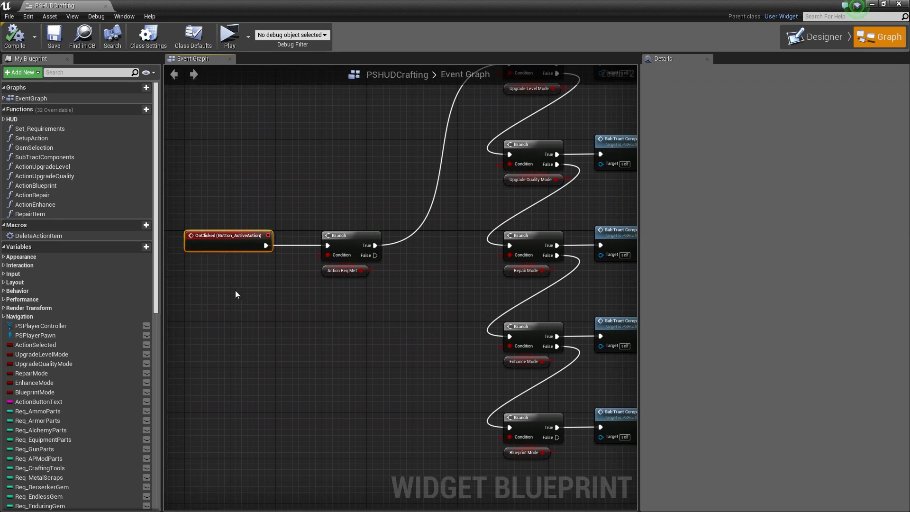
# View the Select An Action button in the widget layout, and return to the Event Graph to review its action branches and neighbouring event chains.
pyautogui.click(815, 37)
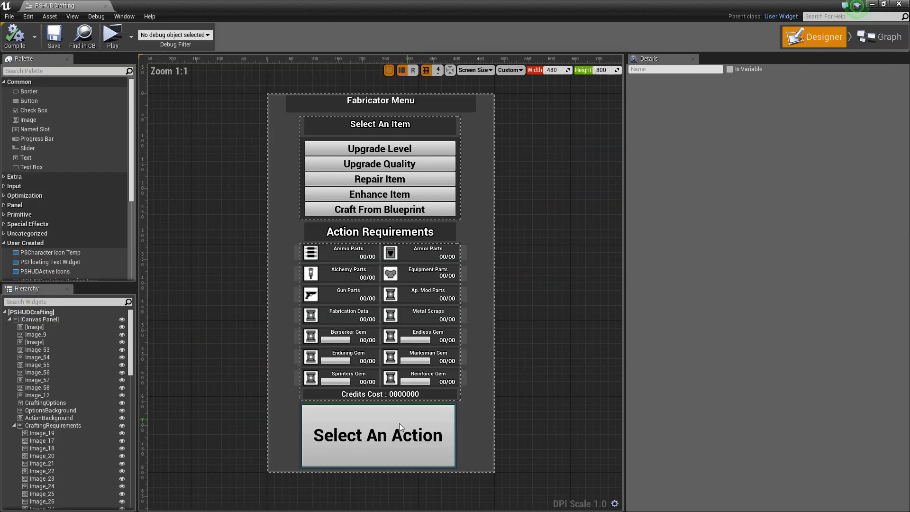
pyautogui.click(880, 37)
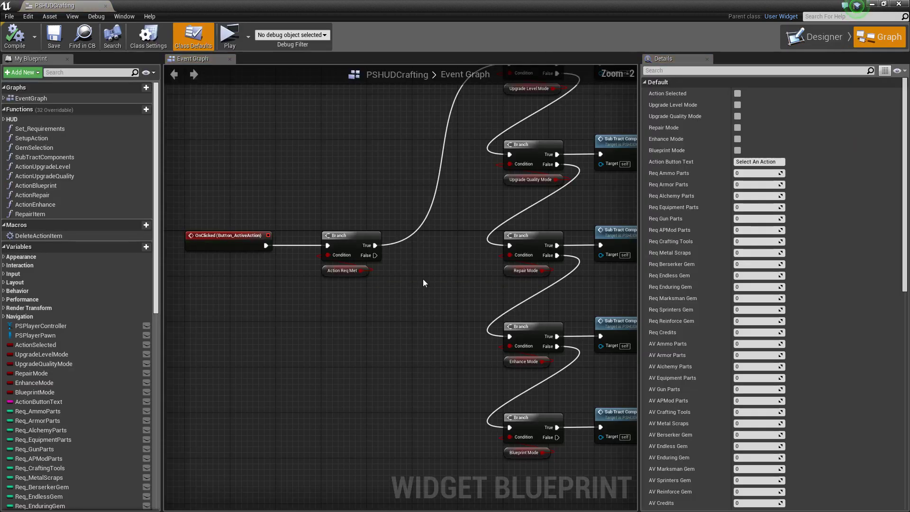
pyautogui.moveTo(370, 293); pyautogui.dragTo(277, 334, button='right')
pyautogui.moveTo(323, 228); pyautogui.dragTo(263, 204, button='right')
pyautogui.scroll(-1, 268, 189)
pyautogui.scroll(-5, 507, 165)
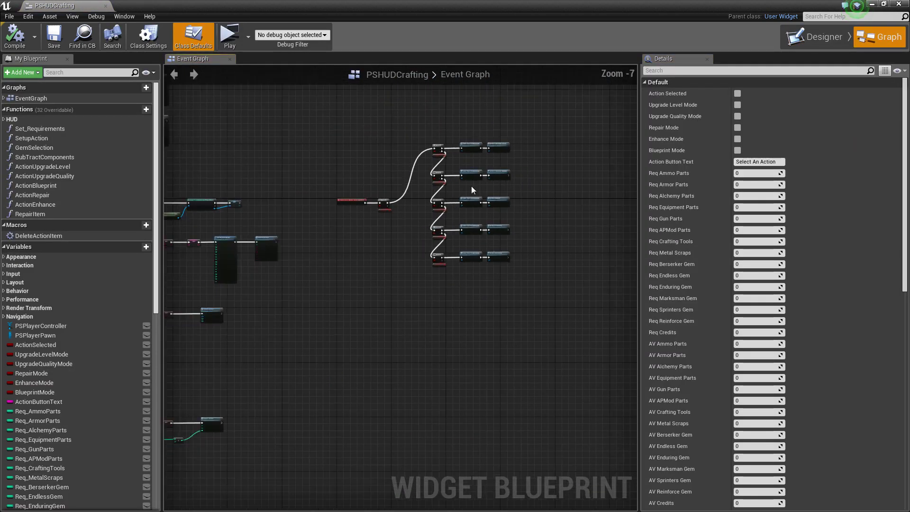
pyautogui.moveTo(337, 258); pyautogui.dragTo(526, 195, button='right')
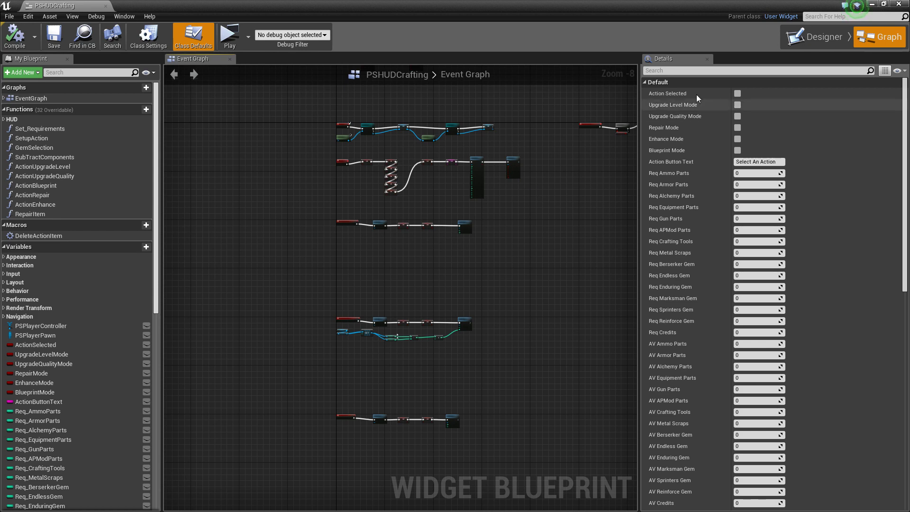
# Inspect the Craft From Blueprint and Enhance Item buttons in the widget layout, and examine their matching action branches in the Event Graph.
pyautogui.click(827, 31)
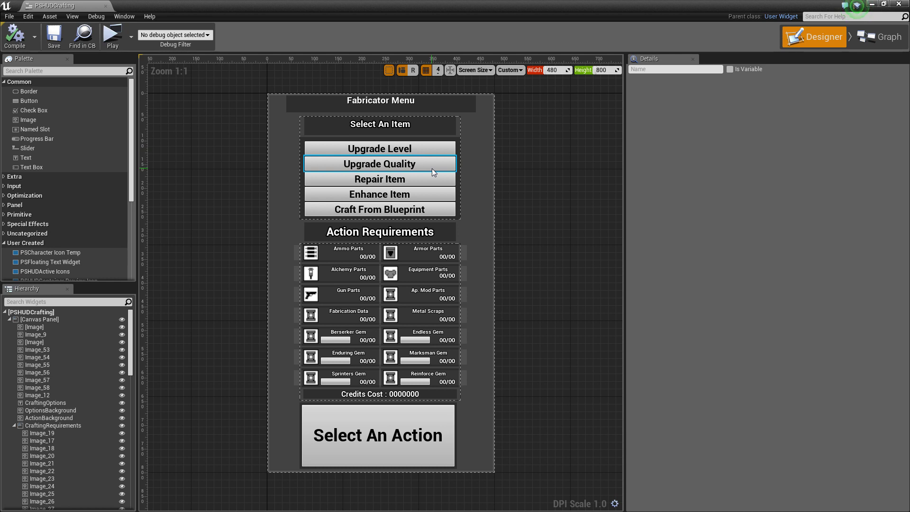
pyautogui.click(440, 212)
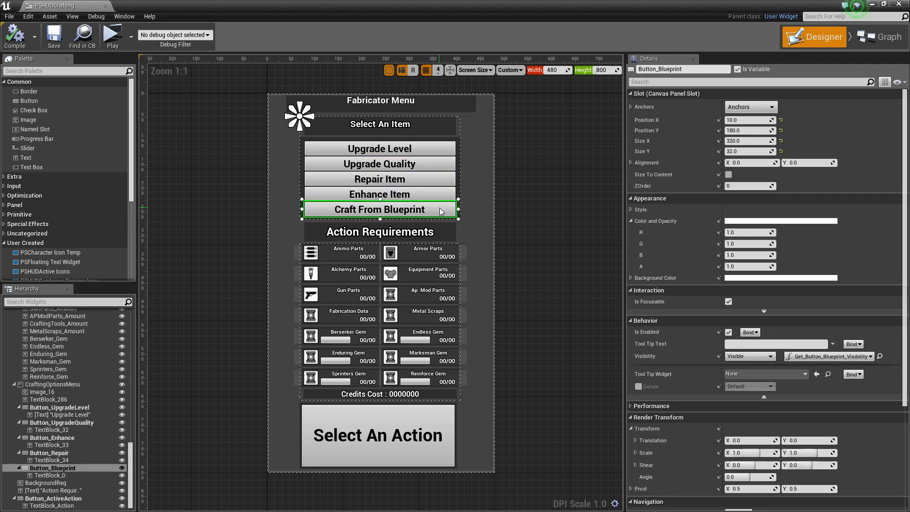
pyautogui.click(430, 196)
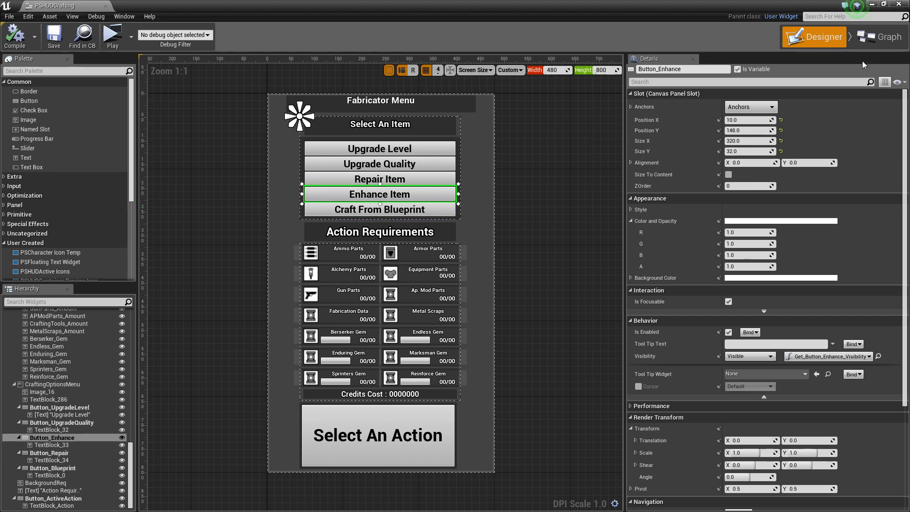
pyautogui.click(883, 41)
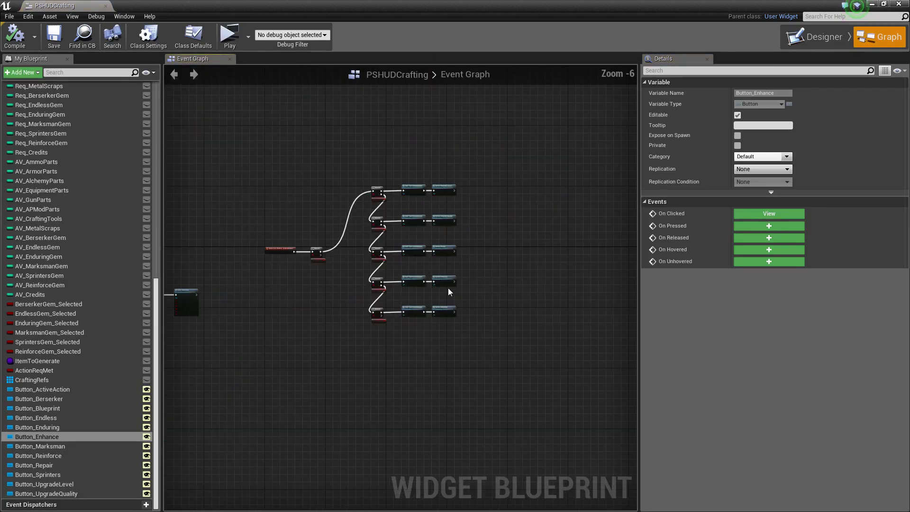
pyautogui.scroll(7, 448, 288)
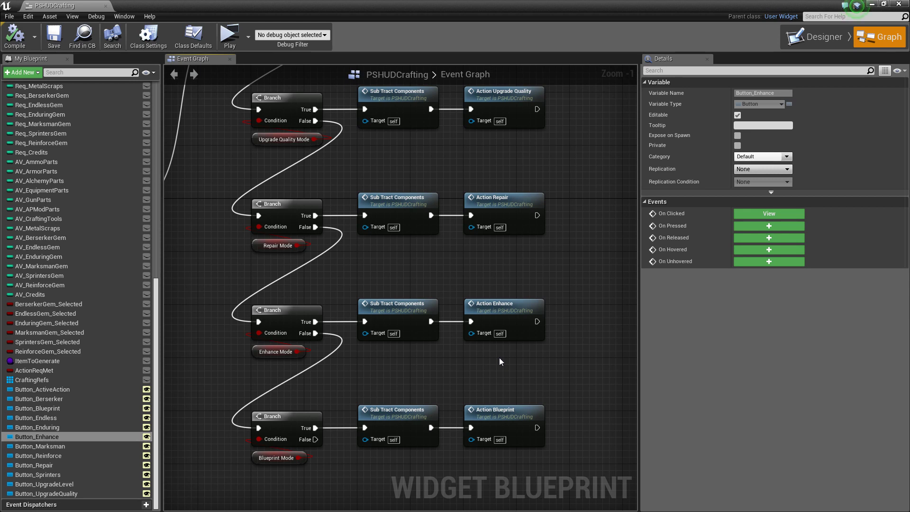
# Locate the click events of the six gem buttons in the Event Graph and examine the gem flagged in each Gem Selection call.
pyautogui.scroll(-4, 545, 347)
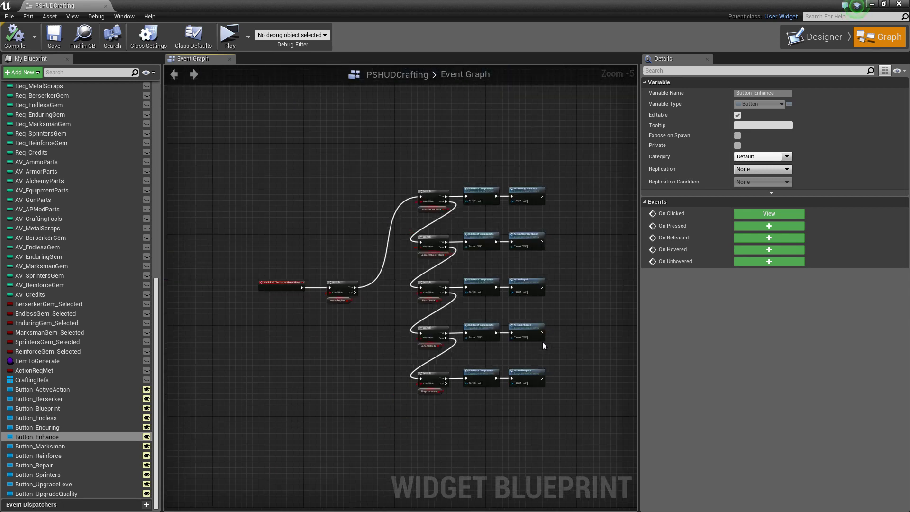
pyautogui.scroll(-3, 391, 350)
pyautogui.moveTo(368, 360); pyautogui.dragTo(628, 394, button='right')
pyautogui.scroll(7, 413, 232)
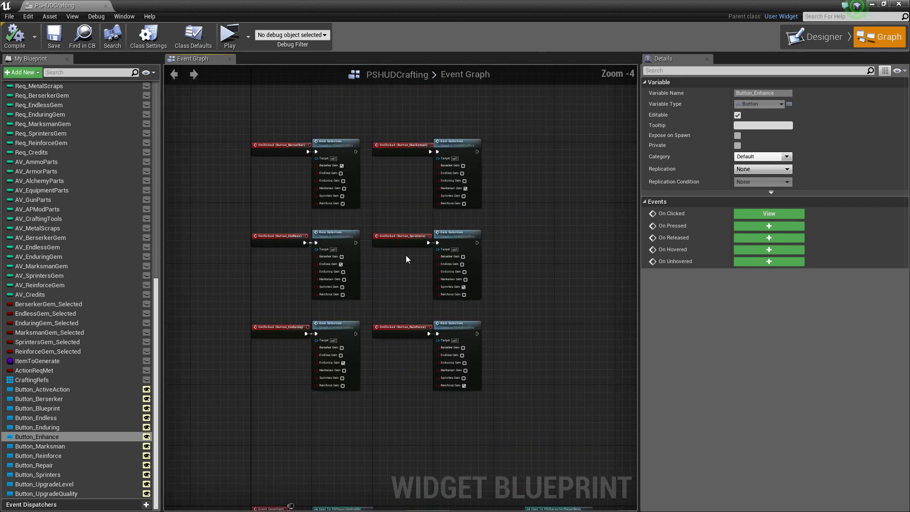
pyautogui.moveTo(368, 189); pyautogui.dragTo(409, 266, button='right')
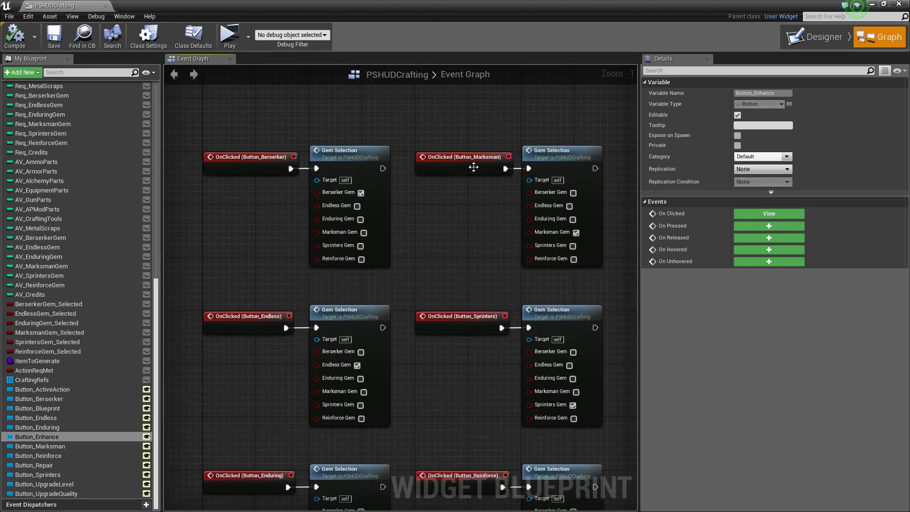
pyautogui.moveTo(459, 380); pyautogui.dragTo(470, 285, button='right')
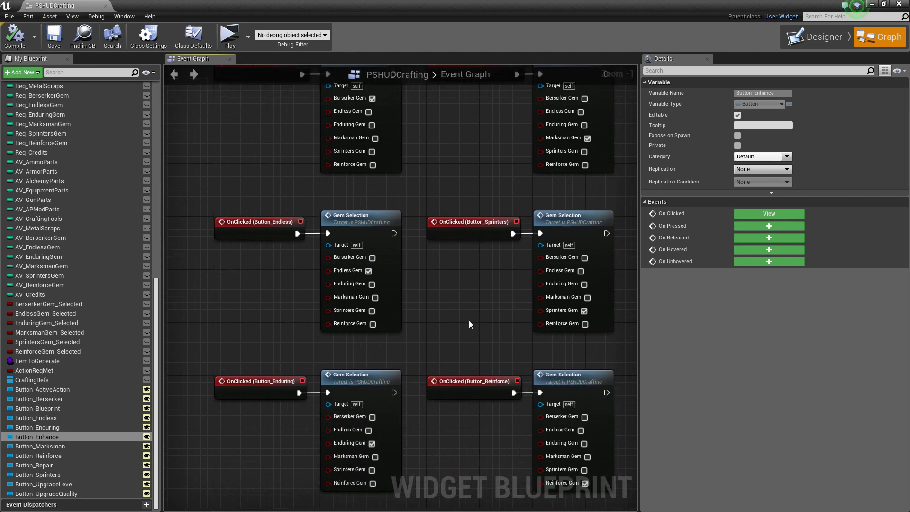
pyautogui.moveTo(469, 321); pyautogui.dragTo(271, 284, button='right')
pyautogui.scroll(-3, 375, 336)
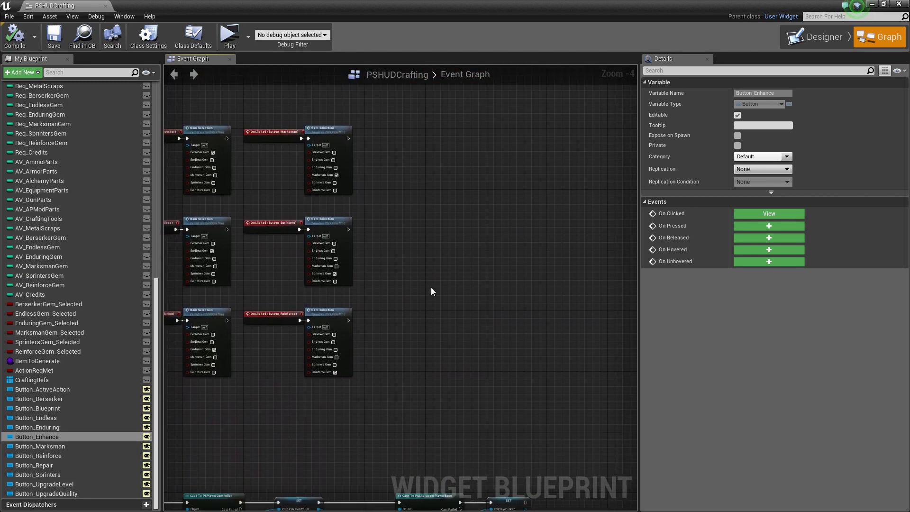
# Return to the mode branches of the Button_ActiveAction event and open the Action Enhance function from the Enhance Mode branch.
pyautogui.moveTo(431, 291); pyautogui.dragTo(54, 122, button='right')
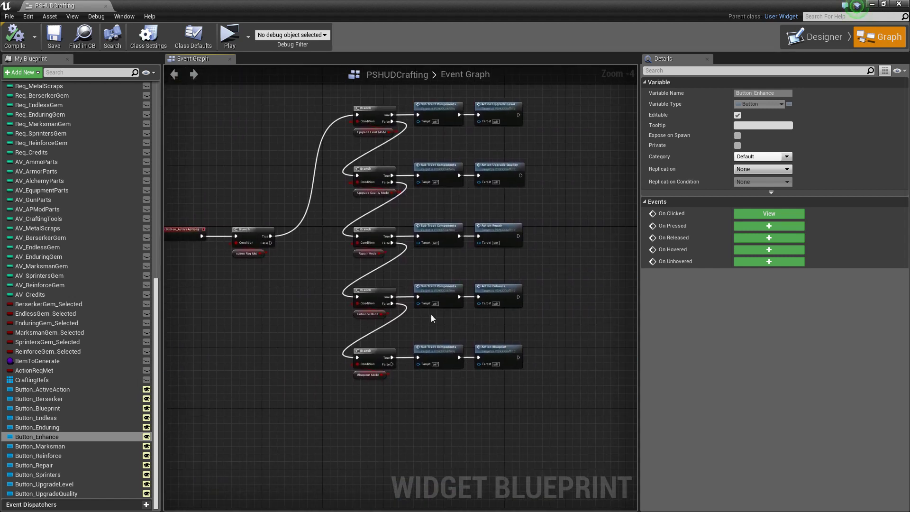
pyautogui.moveTo(431, 314); pyautogui.dragTo(362, 331, button='right')
pyautogui.scroll(1, 363, 331)
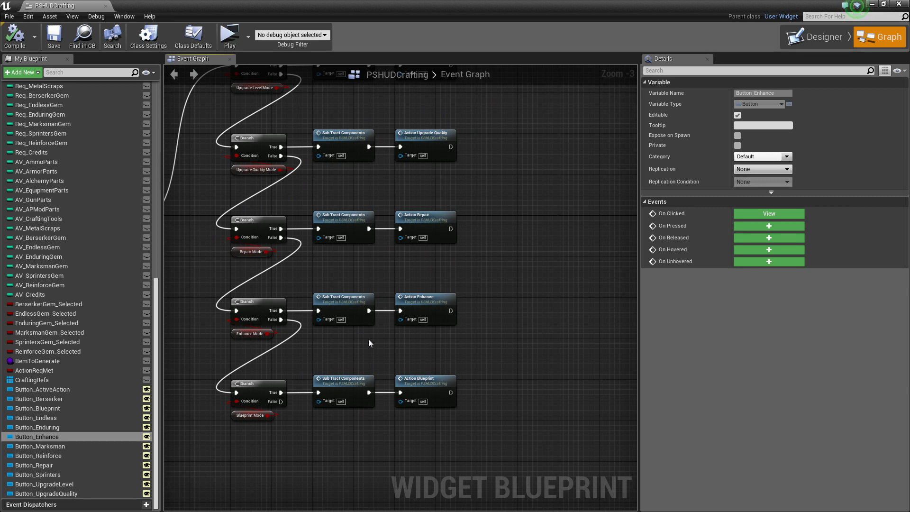
pyautogui.scroll(3, 369, 338)
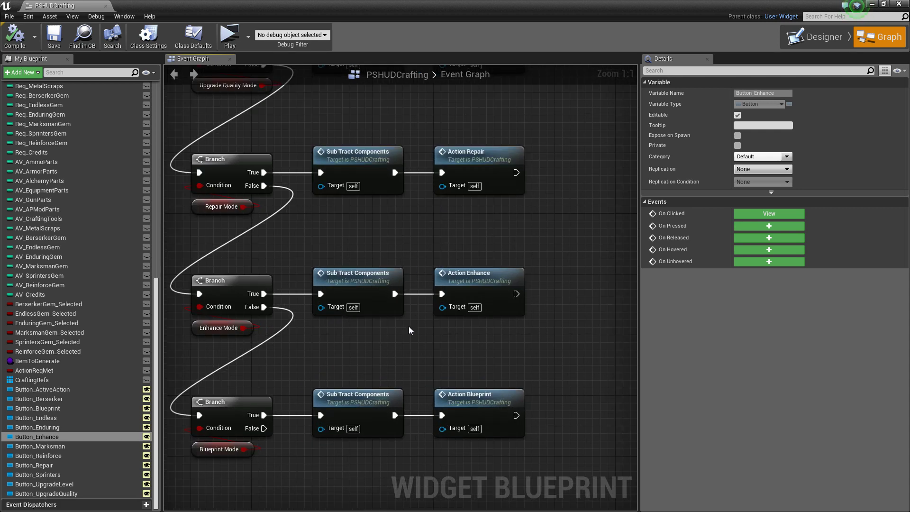
pyautogui.doubleClick(464, 278)
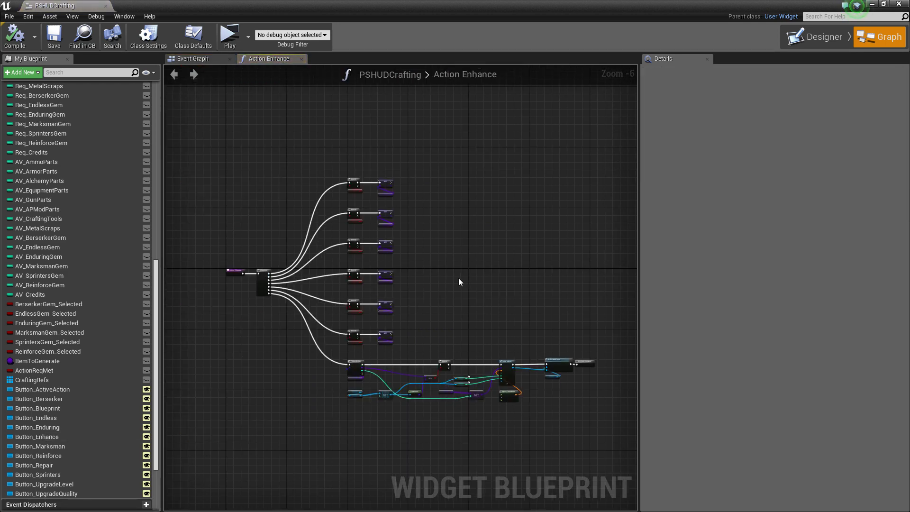
# Survey the Action Enhance graph, following its final sequence output from the ForEachLoop through the Branch to SpawnActor and DeleteActionItem.
pyautogui.moveTo(459, 278); pyautogui.dragTo(503, 316, button='right')
pyautogui.moveTo(475, 360); pyautogui.dragTo(406, 198, button='right')
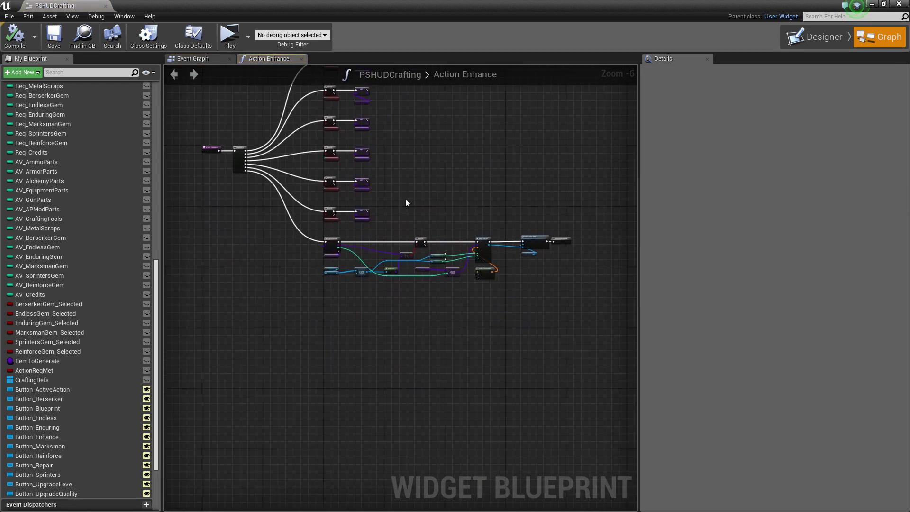
pyautogui.scroll(3, 408, 255)
pyautogui.scroll(1, 407, 255)
pyautogui.moveTo(407, 255); pyautogui.dragTo(397, 250, button='right')
pyautogui.moveTo(531, 339); pyautogui.dragTo(366, 352, button='right')
pyautogui.scroll(-2, 366, 352)
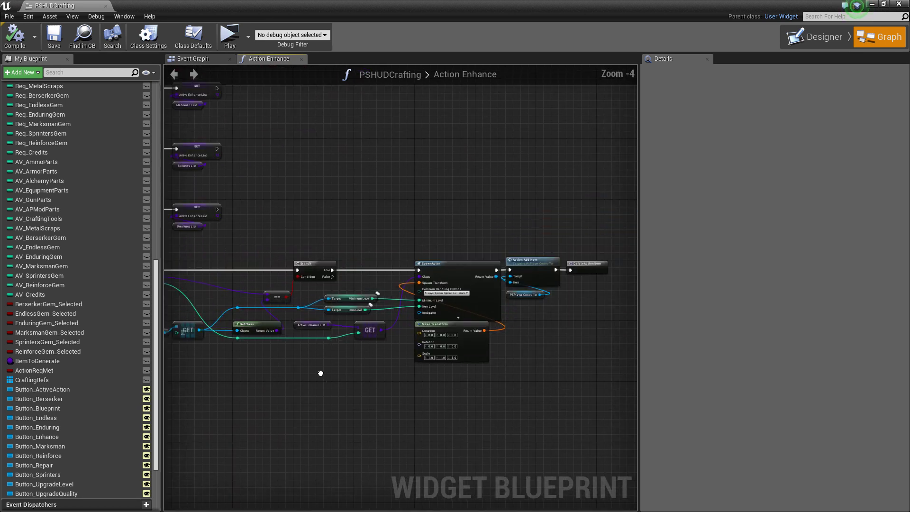
pyautogui.moveTo(319, 370); pyautogui.dragTo(527, 340, button='right')
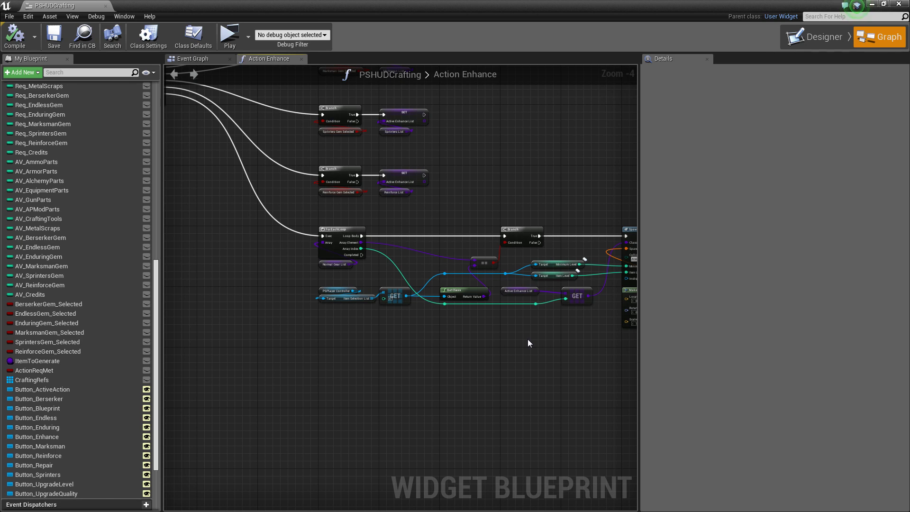
# Examine the Sequence outputs and the gem-selected branches that each set the Active Enhance List from a gem's own list.
pyautogui.moveTo(488, 118); pyautogui.dragTo(499, 329, button='right')
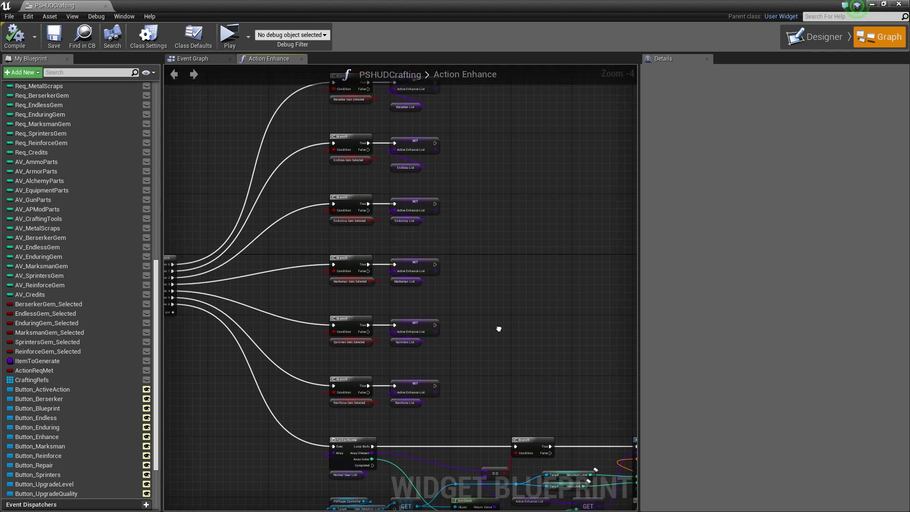
pyautogui.moveTo(470, 251); pyautogui.dragTo(471, 388, button='right')
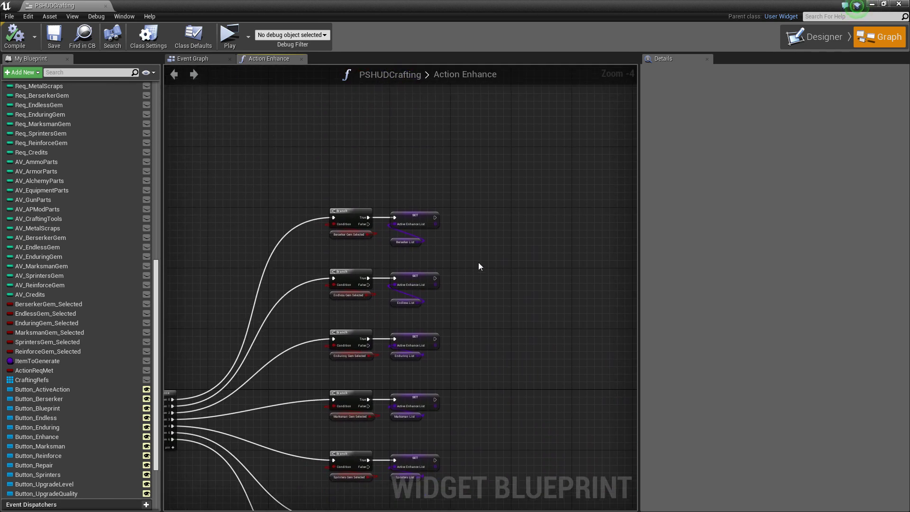
pyautogui.moveTo(386, 250); pyautogui.dragTo(445, 209, button='right')
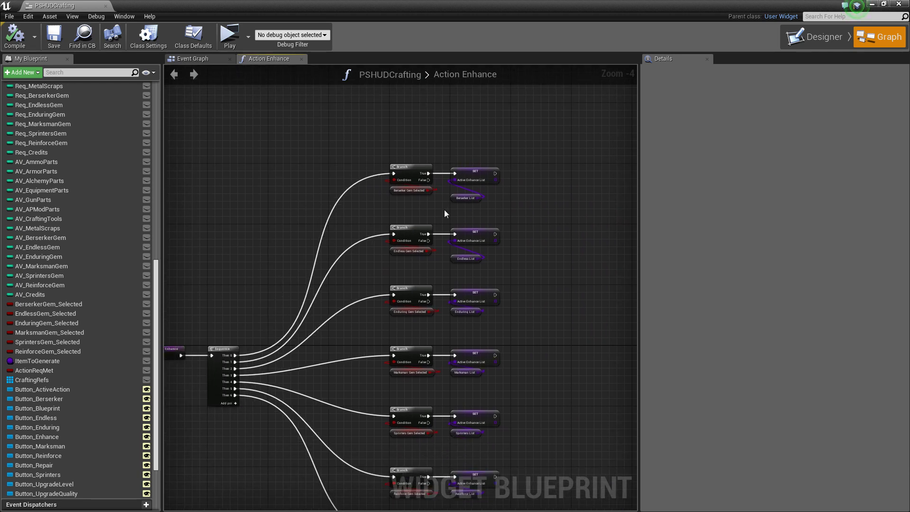
pyautogui.moveTo(456, 206); pyautogui.dragTo(301, 307, button='right')
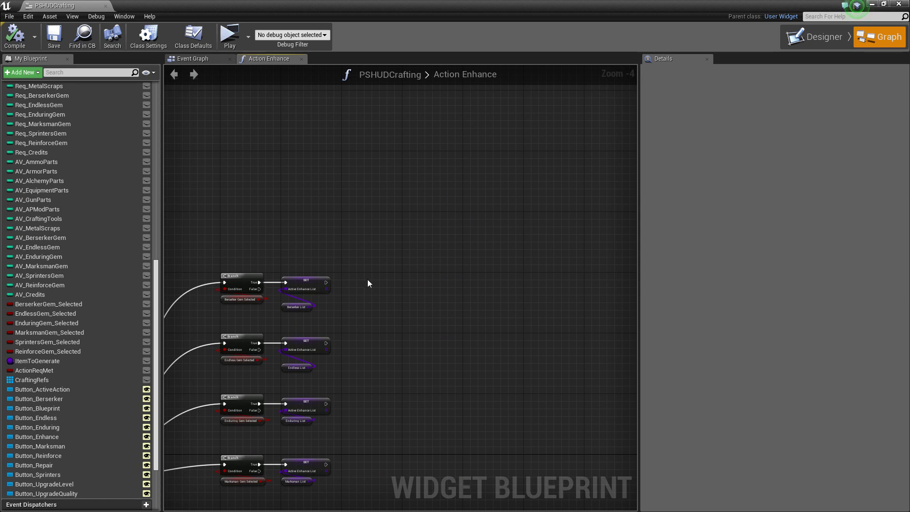
pyautogui.moveTo(423, 362); pyautogui.dragTo(479, 285, button='right')
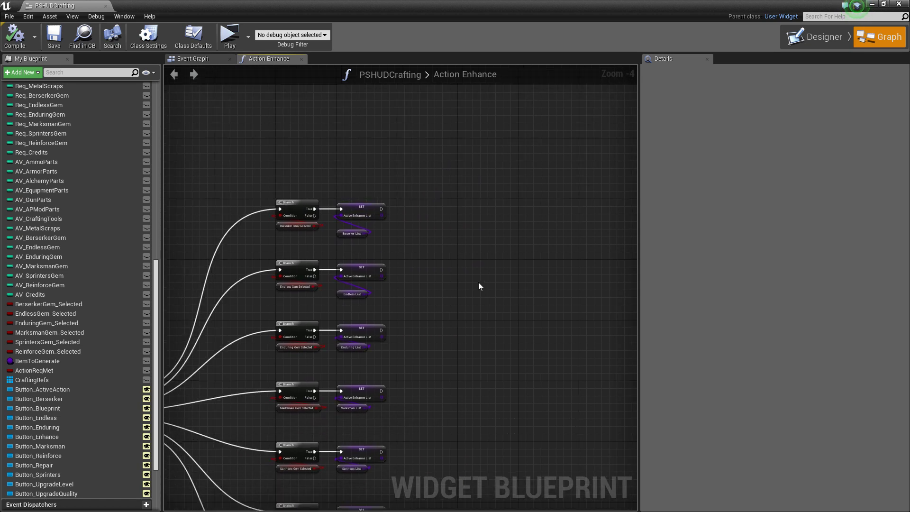
pyautogui.scroll(-2, 444, 221)
pyautogui.moveTo(467, 317); pyautogui.dragTo(358, 199, button='right')
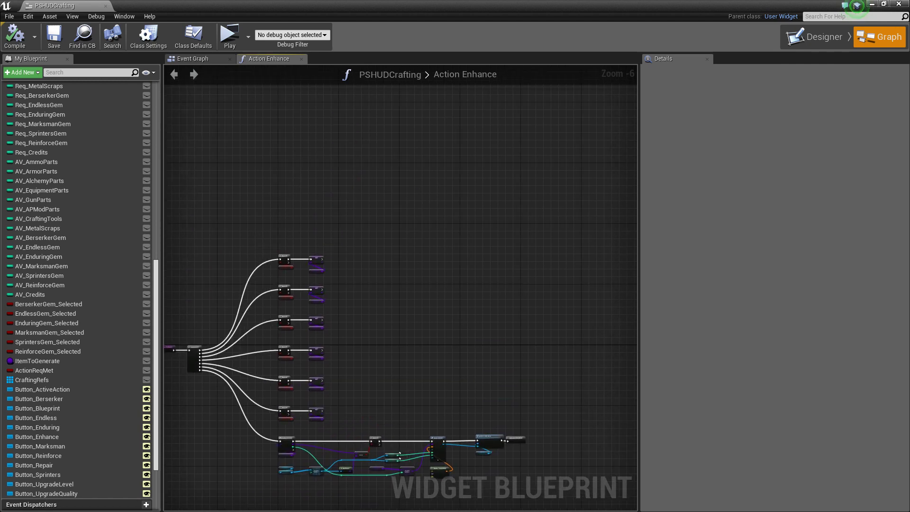
# Inspect the Active Enhance List setter on the Berserker Gem Selected branch and view its variable details.
pyautogui.moveTo(384, 339); pyautogui.dragTo(486, 223, button='right')
pyautogui.scroll(2, 303, 211)
pyautogui.moveTo(347, 184); pyautogui.dragTo(241, 303, button='right')
pyautogui.scroll(3, 455, 215)
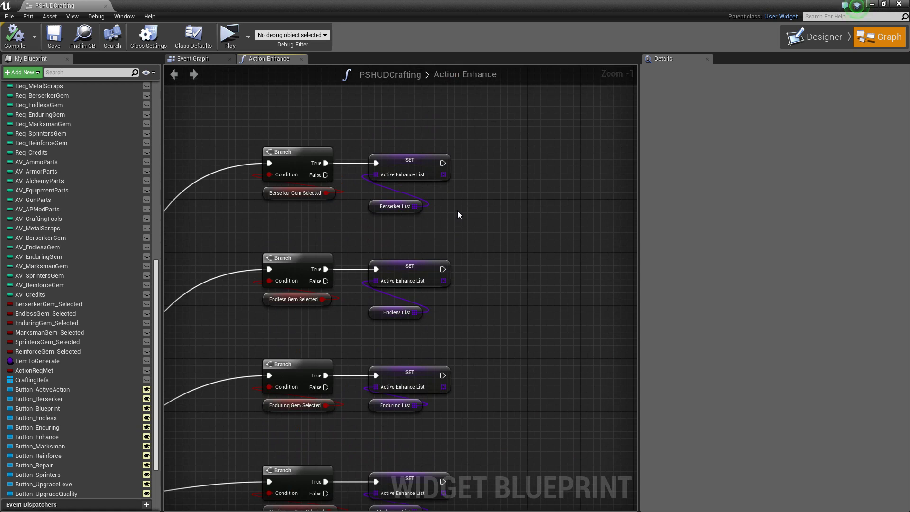
pyautogui.moveTo(392, 226); pyautogui.dragTo(409, 234, button='right')
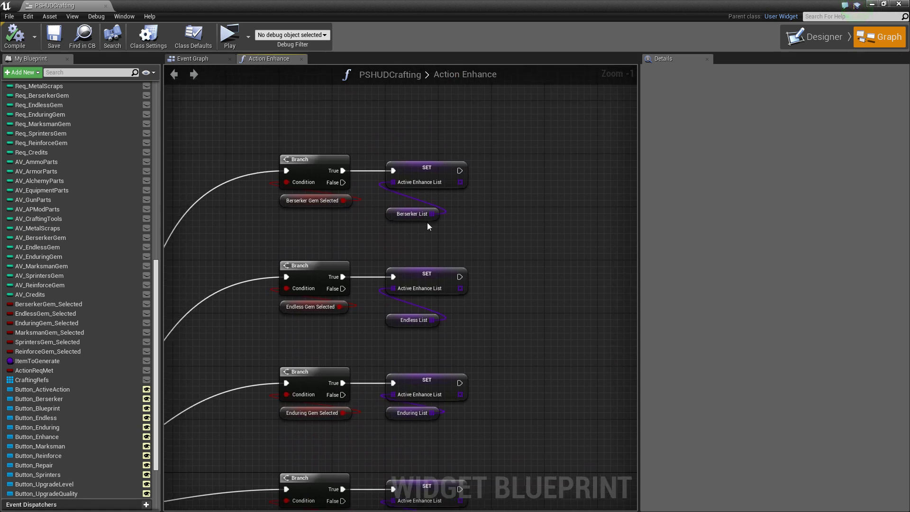
pyautogui.click(423, 174)
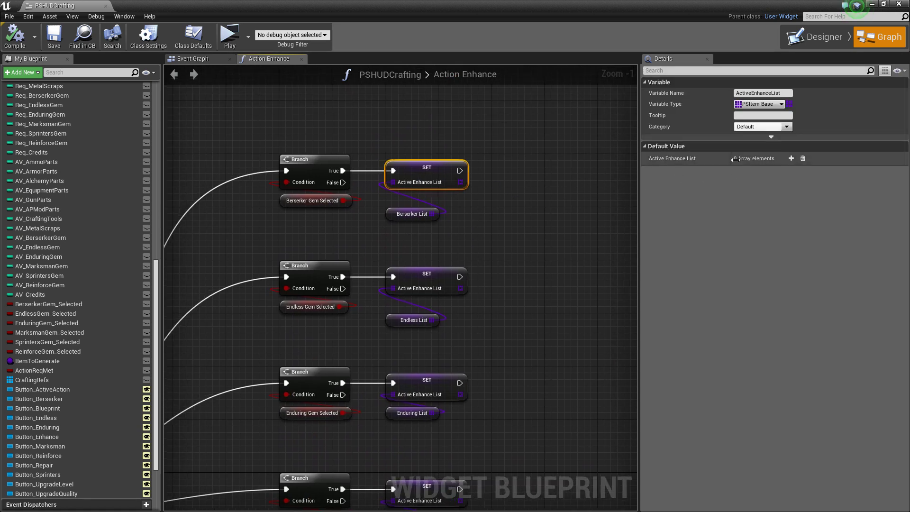
# Review the remaining gem branches down the sequence and inspect the default array entries of the Sprinters List.
pyautogui.scroll(-3, 364, 112)
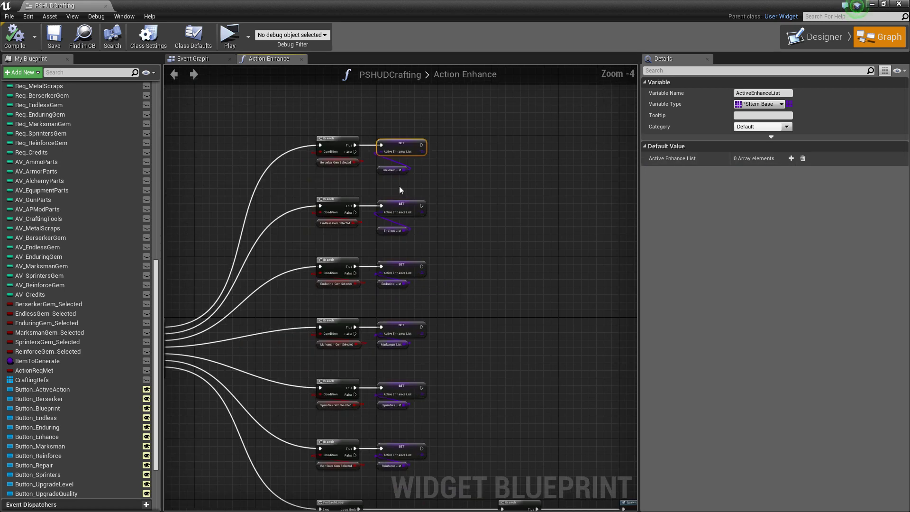
pyautogui.moveTo(337, 177); pyautogui.dragTo(440, 195, button='right')
pyautogui.scroll(1, 439, 194)
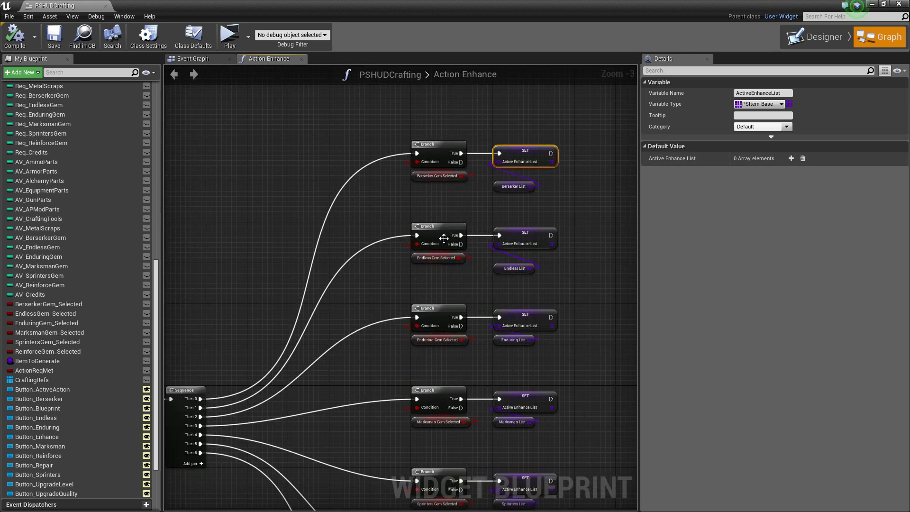
pyautogui.moveTo(444, 319); pyautogui.dragTo(448, 134, button='right')
pyautogui.moveTo(508, 390); pyautogui.dragTo(469, 396, button='right')
pyautogui.click(479, 327)
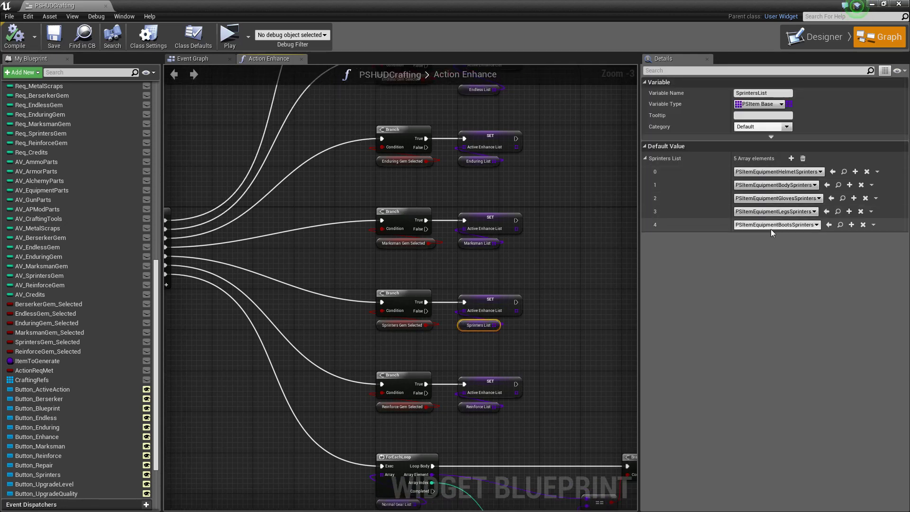
pyautogui.click(585, 263)
# Locate the ForEachLoop below the gem branches and inspect the default entries of its Normal Gear List array.
pyautogui.moveTo(533, 257); pyautogui.dragTo(473, 288, button='right')
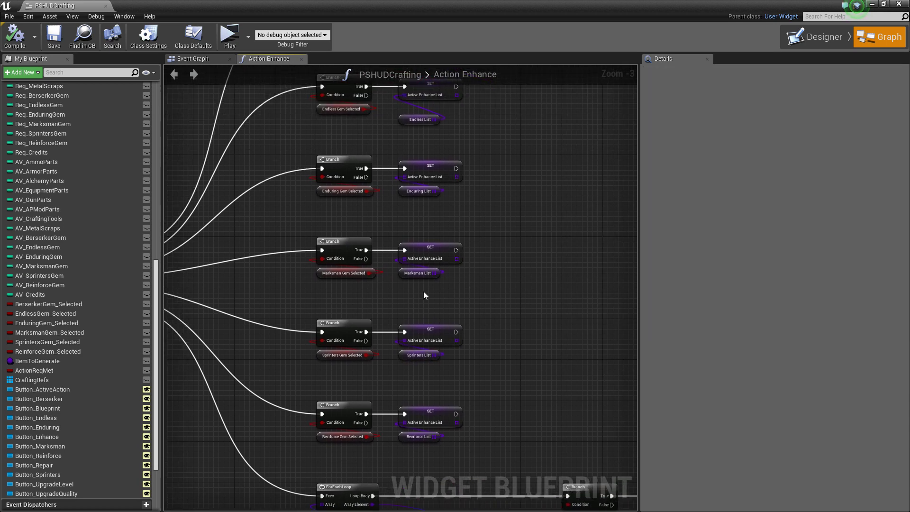
pyautogui.scroll(-3, 423, 292)
pyautogui.moveTo(446, 384); pyautogui.dragTo(391, 235, button='right')
pyautogui.scroll(1, 391, 234)
pyautogui.scroll(5, 391, 234)
pyautogui.moveTo(343, 249); pyautogui.dragTo(399, 264, button='right')
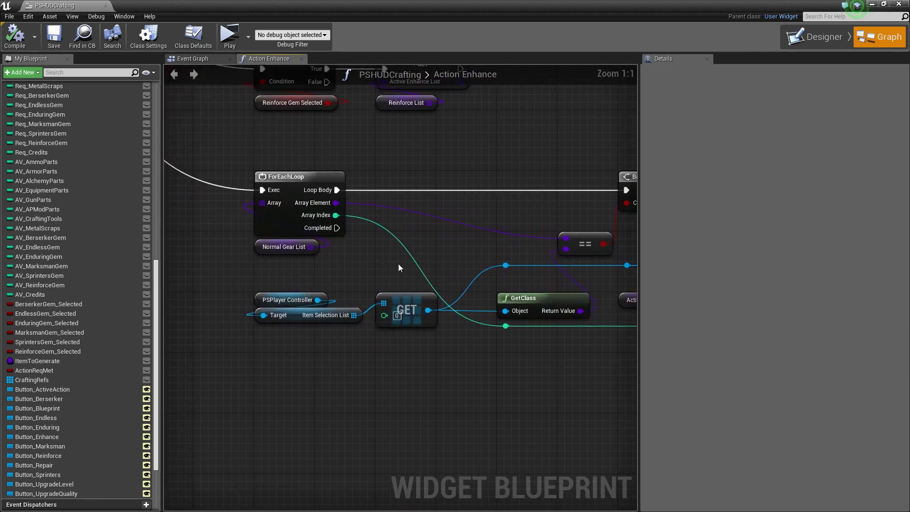
pyautogui.click(278, 250)
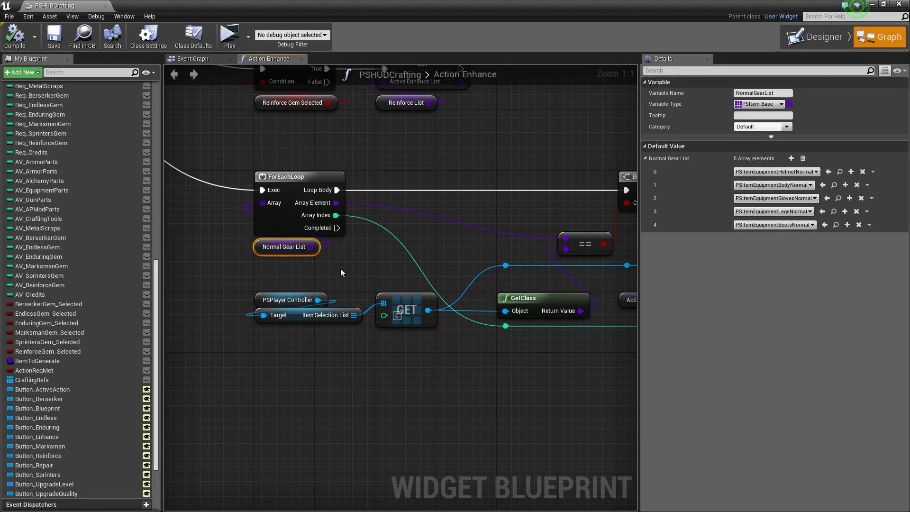
# Trace the loop's array element and the selected item's GetClass result through the equality check and Branch to SpawnActor.
pyautogui.moveTo(341, 269); pyautogui.dragTo(230, 264, button='right')
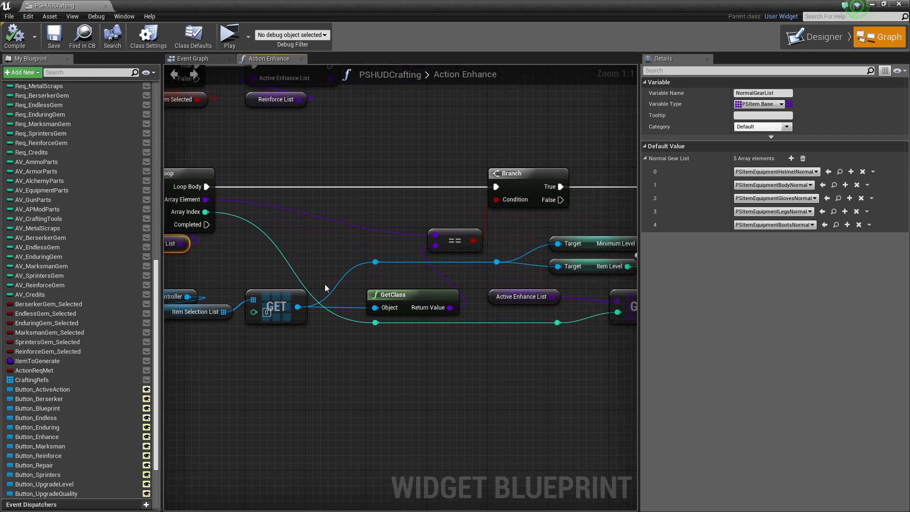
pyautogui.moveTo(421, 261); pyautogui.dragTo(500, 279, button='right')
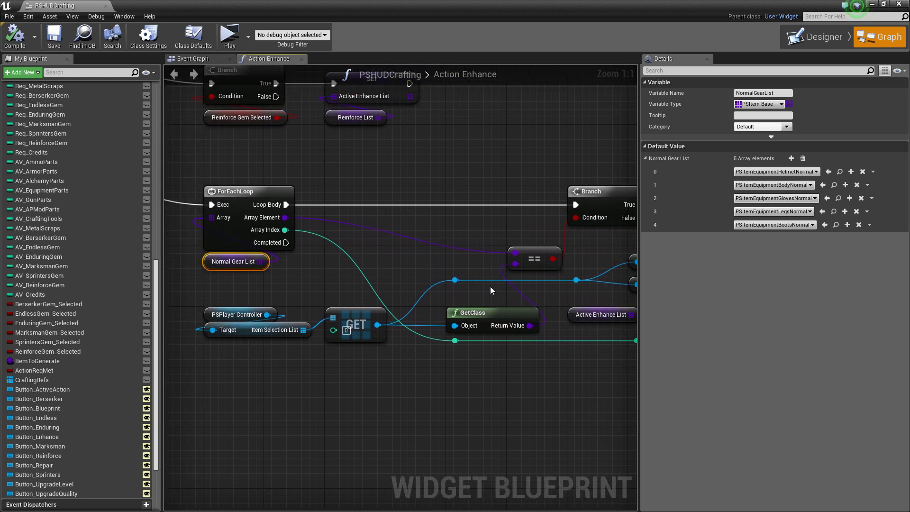
pyautogui.moveTo(485, 290); pyautogui.dragTo(326, 302, button='right')
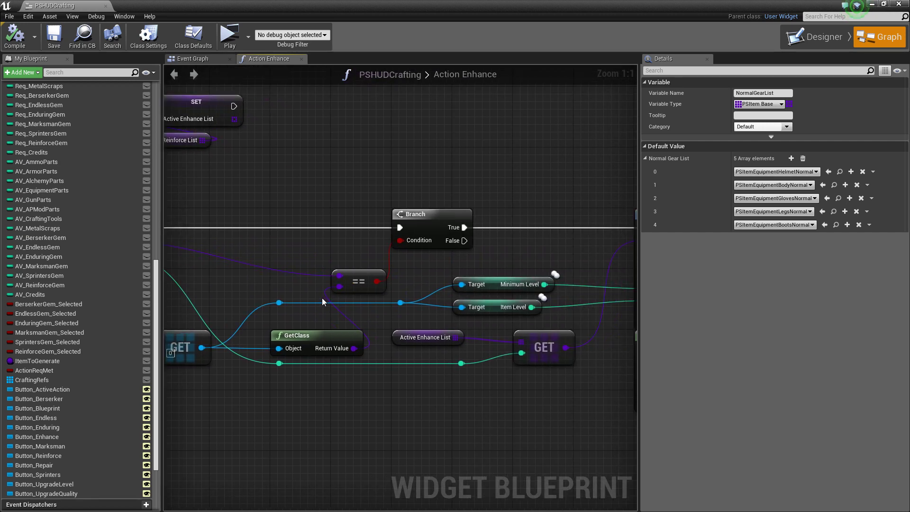
pyautogui.moveTo(305, 295); pyautogui.dragTo(124, 278, button='right')
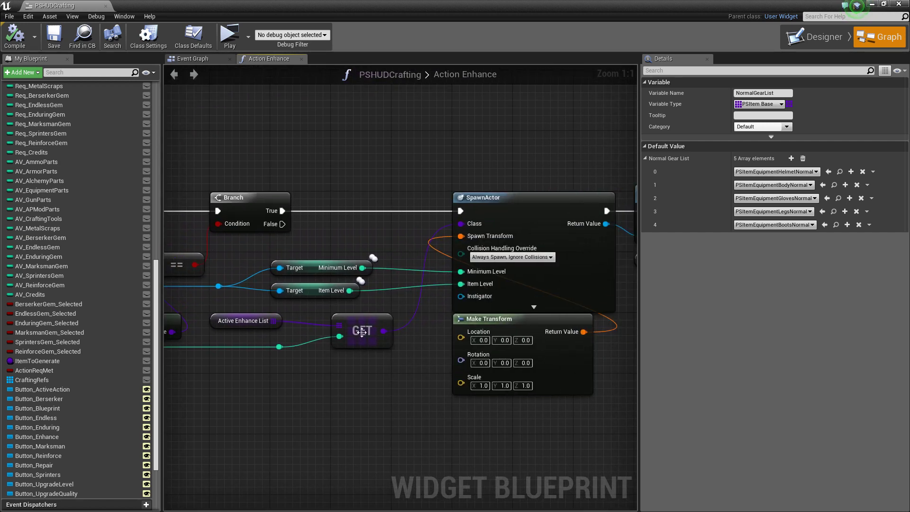
# Inspect the Active Enhance List lookup that supplies the SpawnActor class, and follow the chain through Action Add Item to DeleteActionItem.
pyautogui.moveTo(362, 332); pyautogui.dragTo(440, 316, button='right')
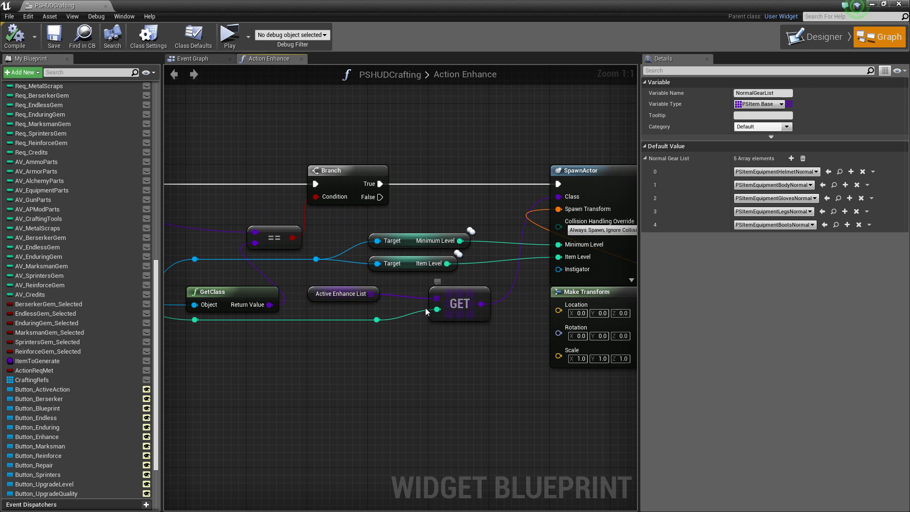
pyautogui.scroll(-2, 453, 332)
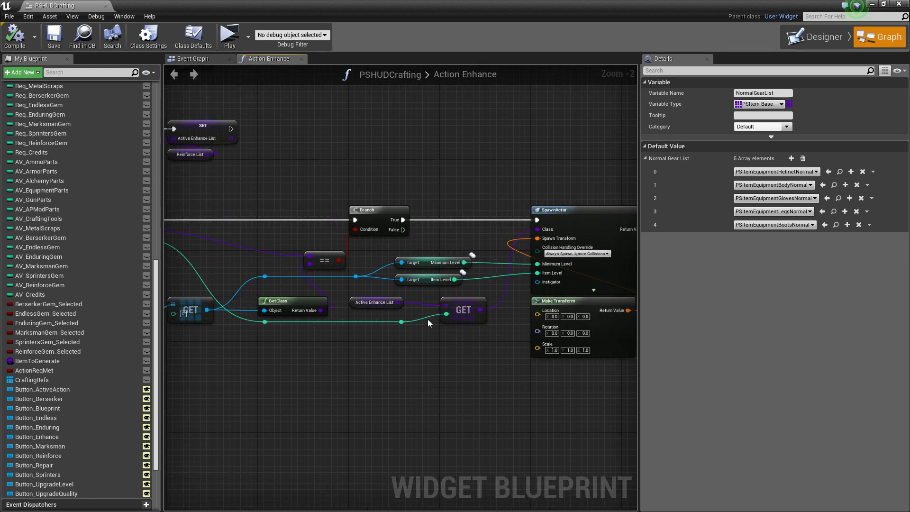
pyautogui.click(373, 304)
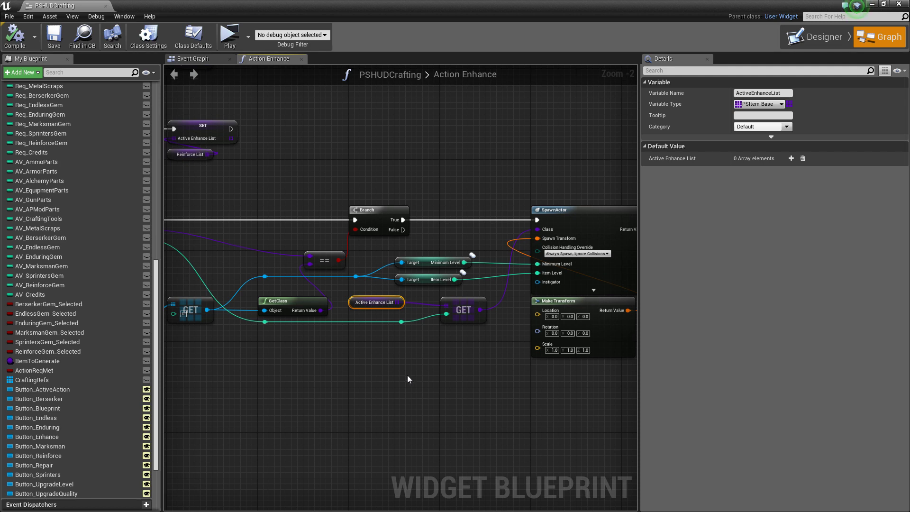
pyautogui.moveTo(414, 340); pyautogui.dragTo(204, 368, button='right')
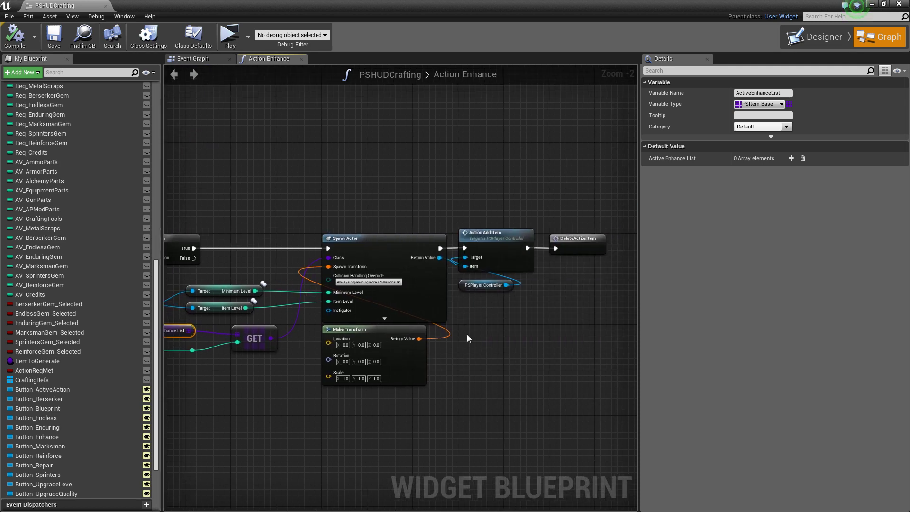
# Review the gem branches that set the Active Enhance List down to the ForEachLoop, and close the Action Enhance function graph.
pyautogui.scroll(-1, 516, 303)
pyautogui.moveTo(499, 327); pyautogui.dragTo(636, 381, button='right')
pyautogui.moveTo(361, 165); pyautogui.dragTo(478, 376, button='right')
pyautogui.moveTo(488, 265); pyautogui.dragTo(483, 302, button='right')
pyautogui.moveTo(458, 240); pyautogui.dragTo(474, 213, button='right')
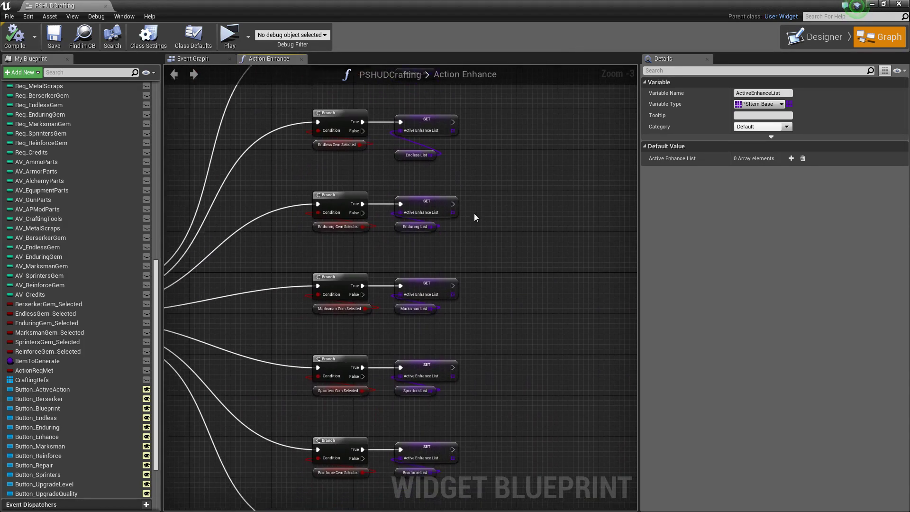
pyautogui.scroll(1, 488, 306)
pyautogui.moveTo(484, 341); pyautogui.dragTo(500, 192, button='right')
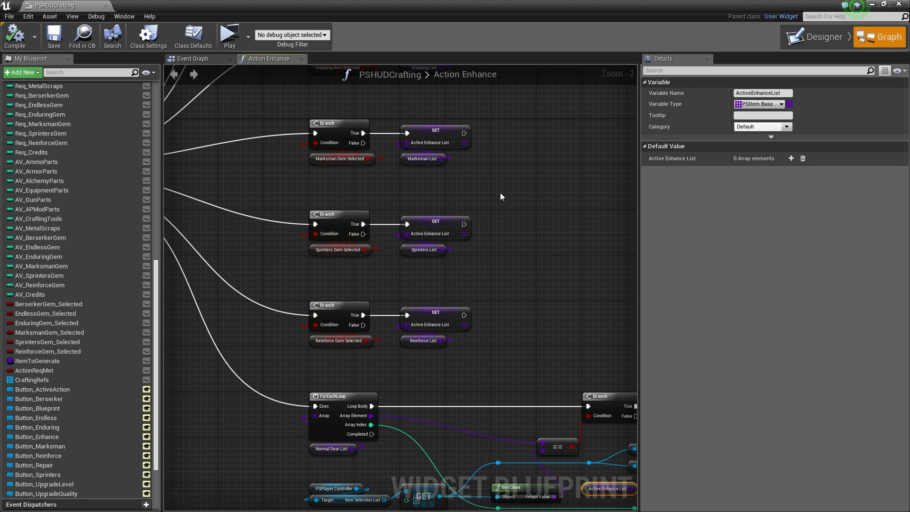
pyautogui.click(302, 59)
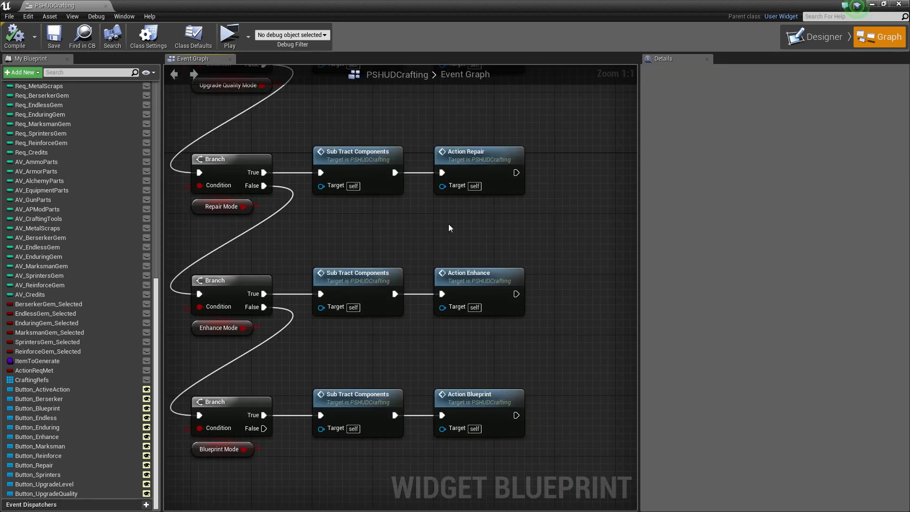
# Locate the Action Repair call on the Repair Mode branch of the Event Graph and open its function graph.
pyautogui.scroll(-1, 482, 369)
pyautogui.click(469, 301)
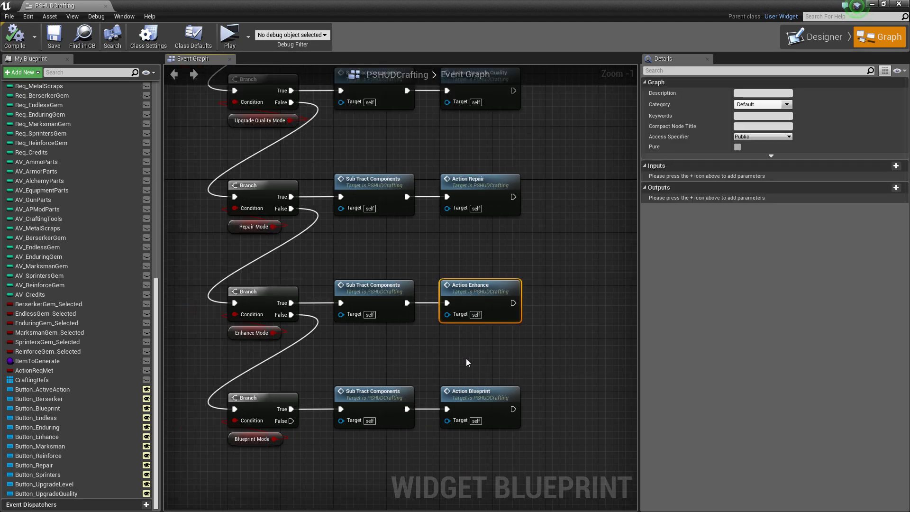
pyautogui.scroll(-1, 467, 351)
pyautogui.moveTo(528, 327); pyautogui.dragTo(496, 366, button='right')
pyautogui.scroll(2, 437, 255)
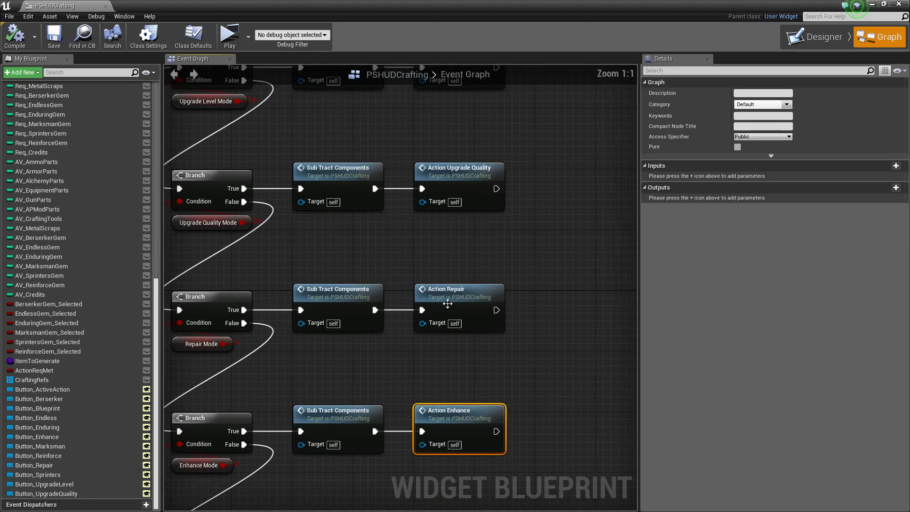
pyautogui.doubleClick(454, 292)
pyautogui.scroll(2, 360, 314)
pyautogui.moveTo(435, 317); pyautogui.dragTo(389, 290, button='right')
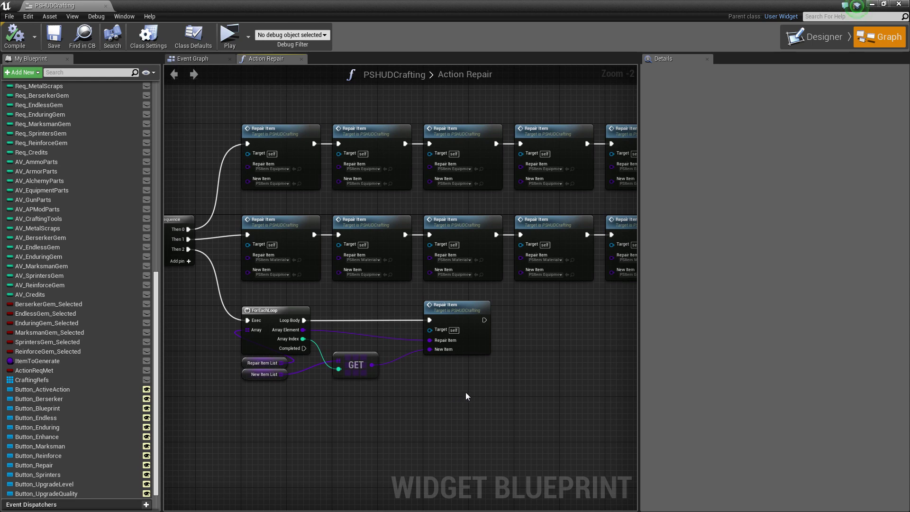
# Inspect the default array entries of the Repair Item List feeding the ForEachLoop.
pyautogui.click(242, 364)
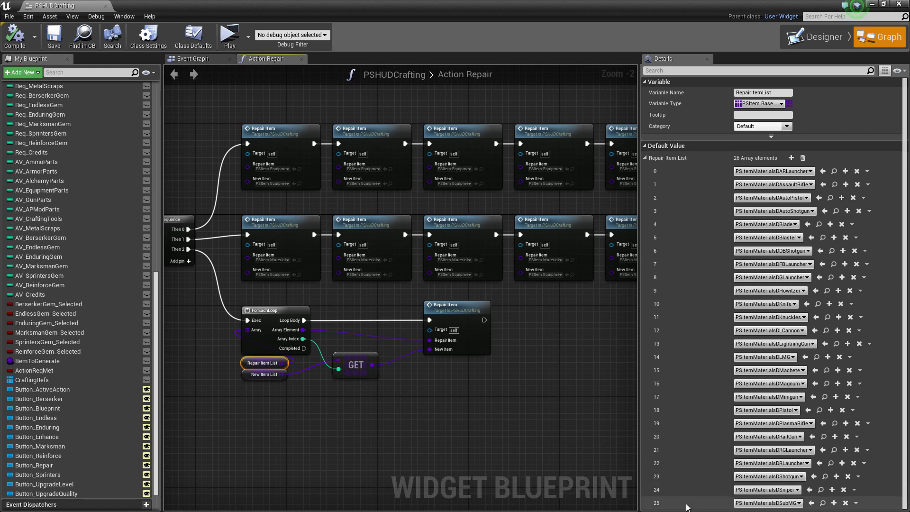
pyautogui.moveTo(505, 323); pyautogui.dragTo(460, 333, button='right')
pyautogui.scroll(-1, 485, 328)
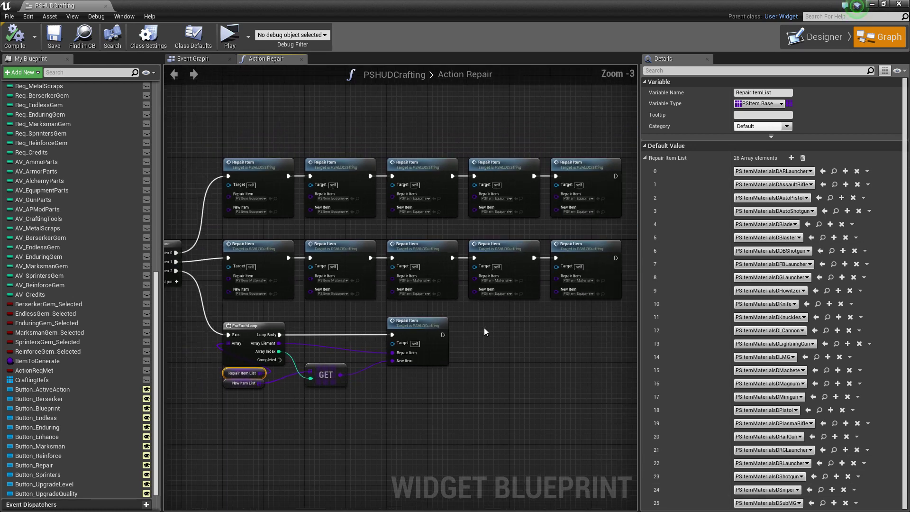
pyautogui.moveTo(514, 332); pyautogui.dragTo(513, 336, button='right')
# Go through the five Repair Item calls on the sequence's Then 1 row, from the last one back to the first.
pyautogui.click(571, 251)
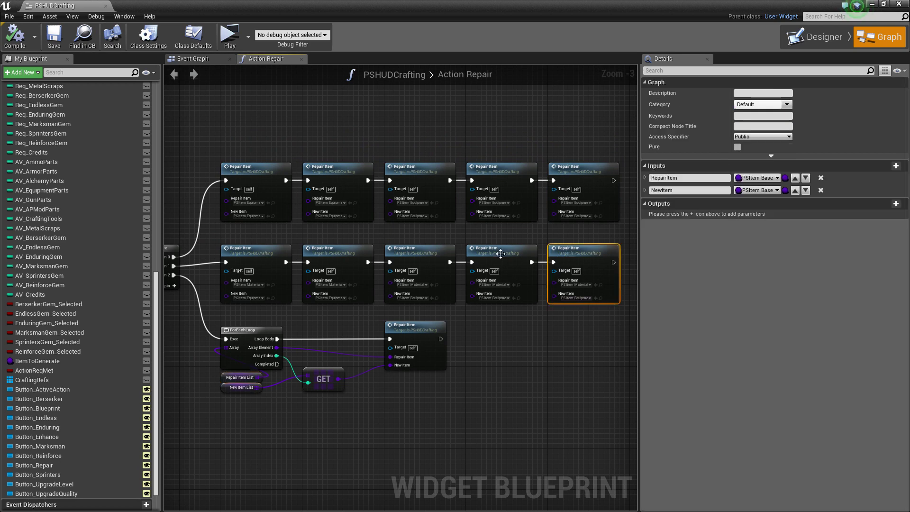
pyautogui.click(500, 253)
pyautogui.click(426, 255)
pyautogui.click(323, 256)
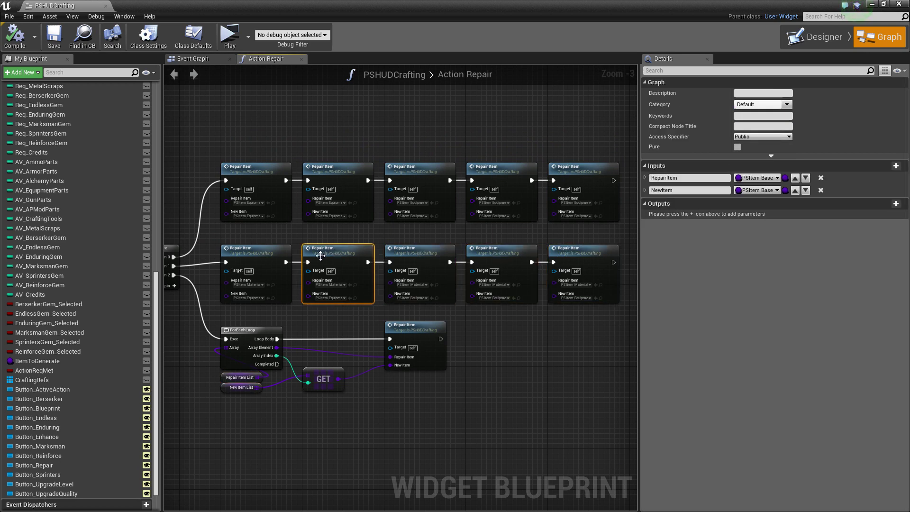
pyautogui.click(264, 255)
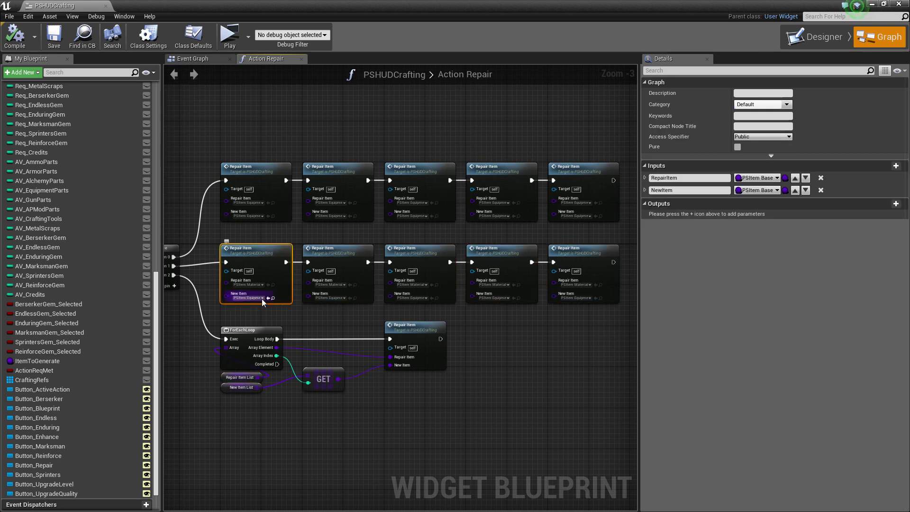
# Compare the Repair Item and New Item classes on the first calls of the Then 0 and Then 1 rows.
pyautogui.moveTo(279, 236); pyautogui.dragTo(283, 246, button='right')
pyautogui.scroll(4, 284, 246)
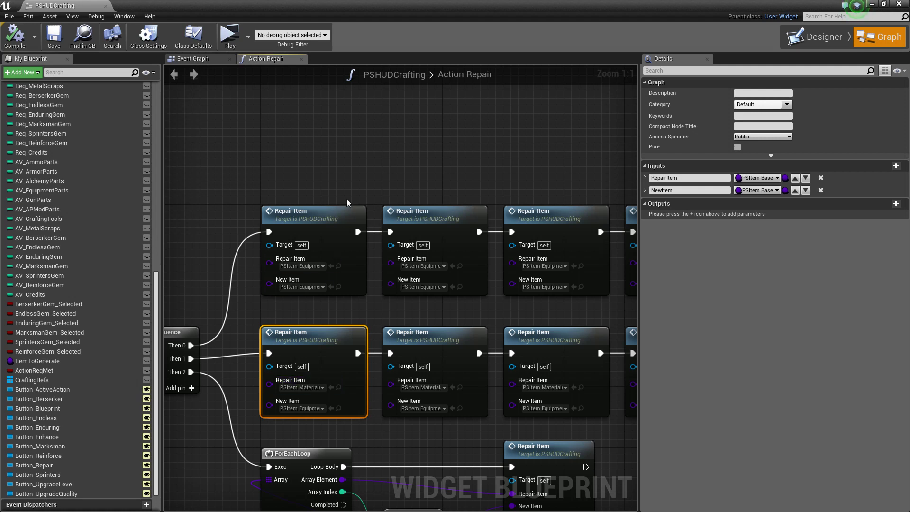
pyautogui.click(327, 215)
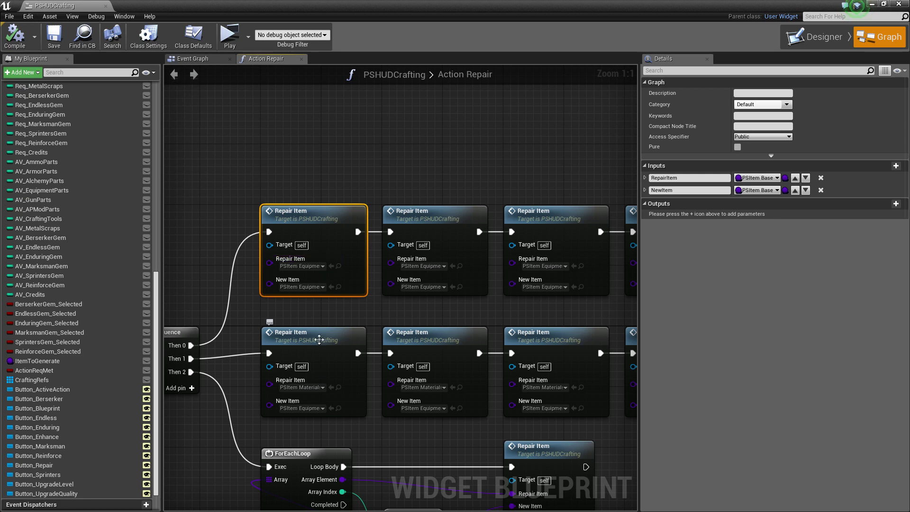
pyautogui.click(320, 336)
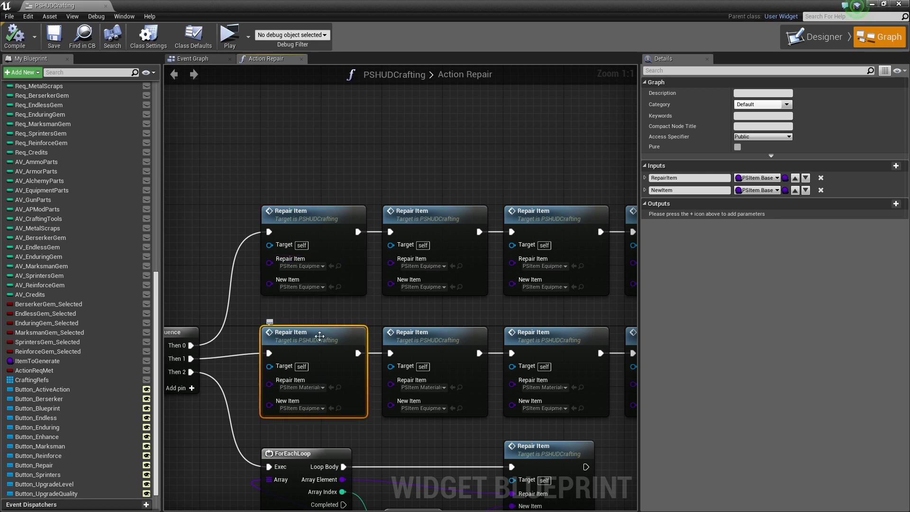
pyautogui.scroll(-3, 319, 336)
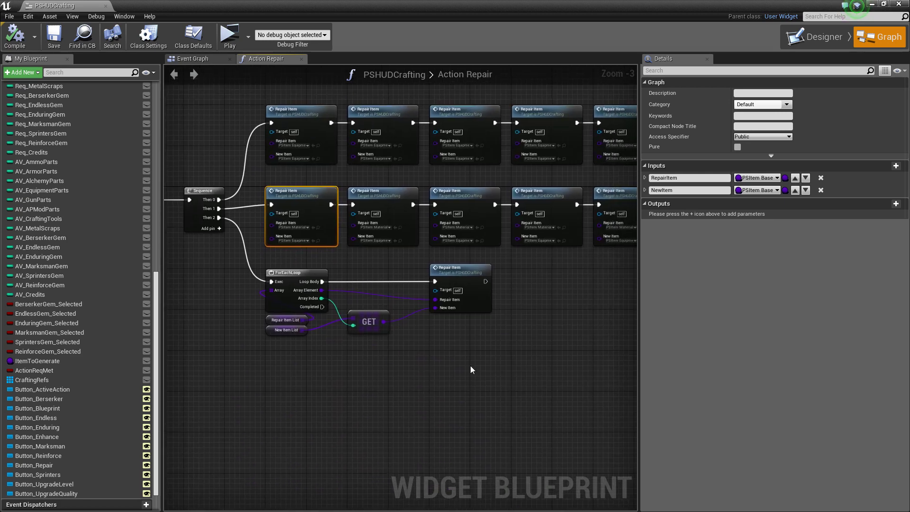
pyautogui.moveTo(470, 362); pyautogui.dragTo(295, 284)
pyautogui.click(454, 347)
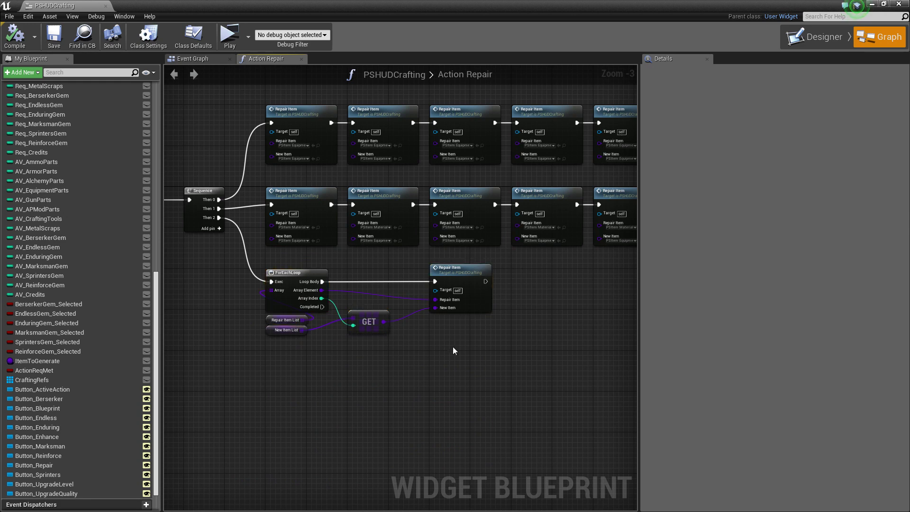
# Highlight the Then 1 and Then 0 rows of Repair Item calls one after the other, and clear the selection.
pyautogui.scroll(-2, 386, 363)
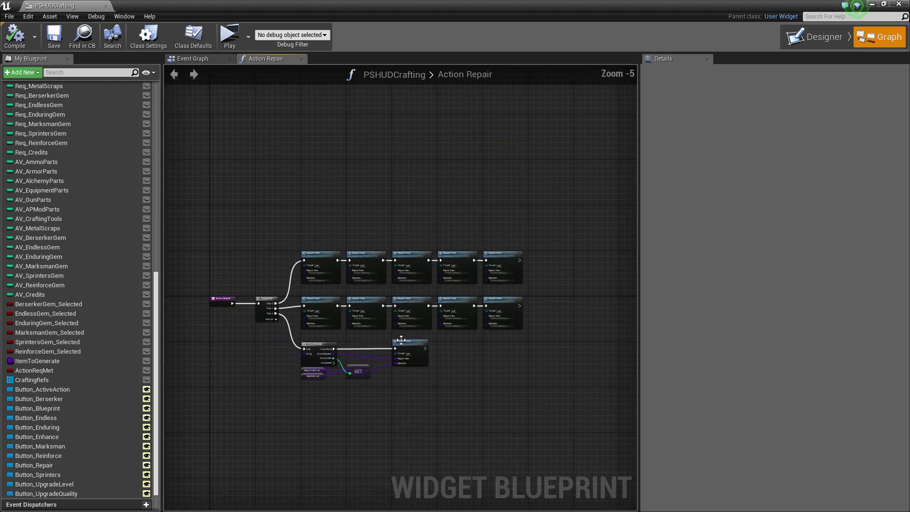
pyautogui.moveTo(571, 311); pyautogui.dragTo(335, 290)
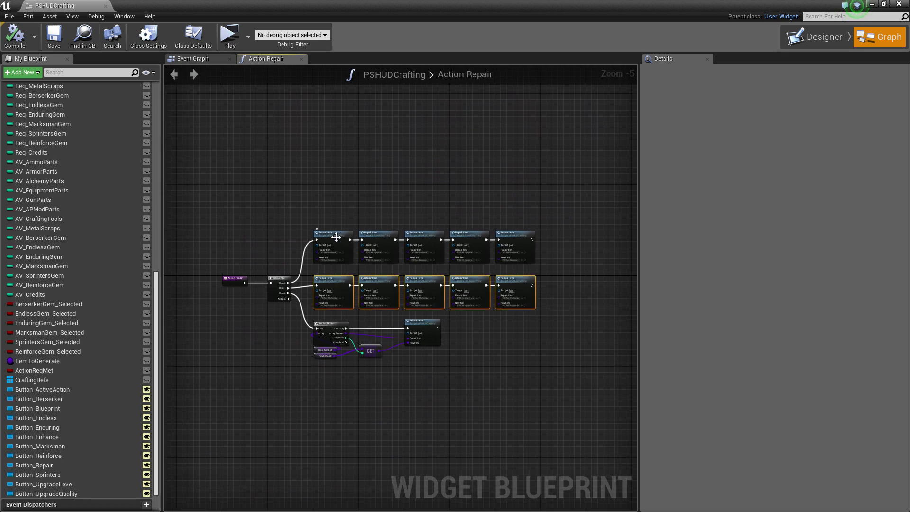
pyautogui.moveTo(336, 219); pyautogui.dragTo(560, 266)
pyautogui.click(562, 282)
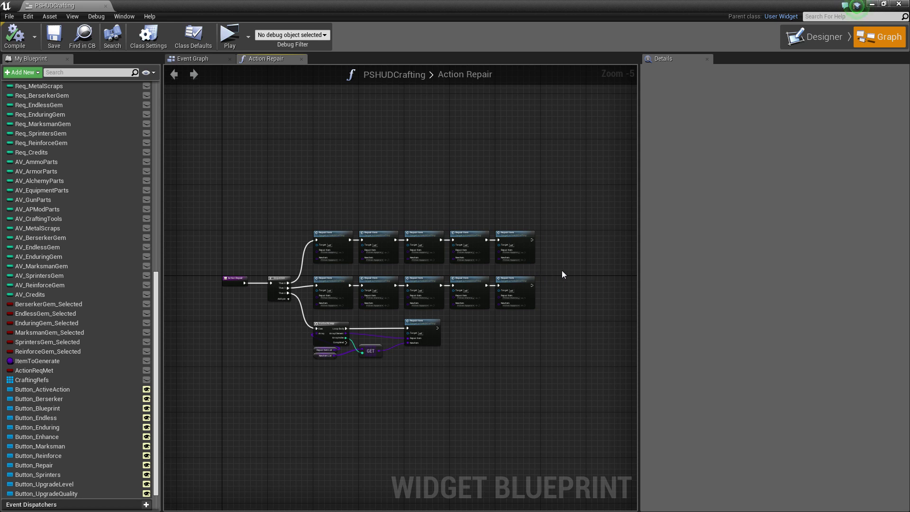
# Open the Repair Item function and inspect the RepairItem and NewItem inputs of its entry node.
pyautogui.doubleClick(347, 240)
pyautogui.scroll(3, 419, 335)
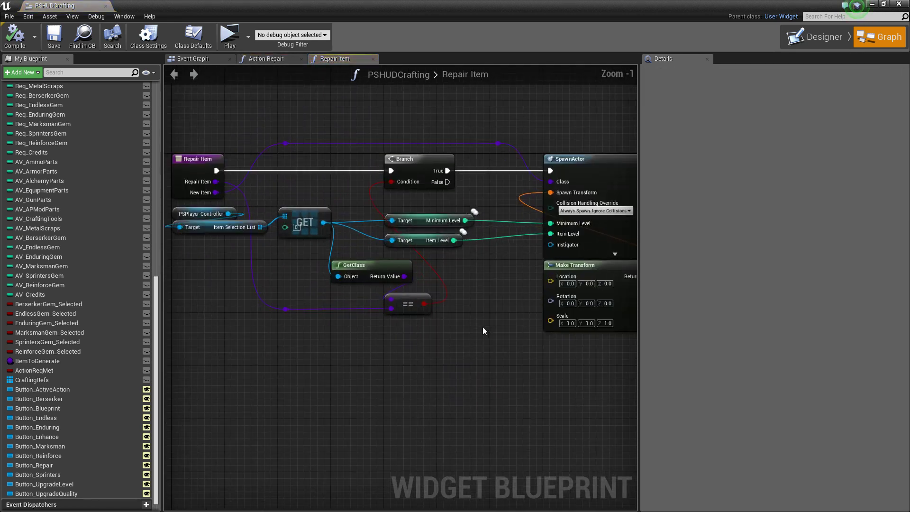
pyautogui.moveTo(483, 327); pyautogui.dragTo(504, 345, button='right')
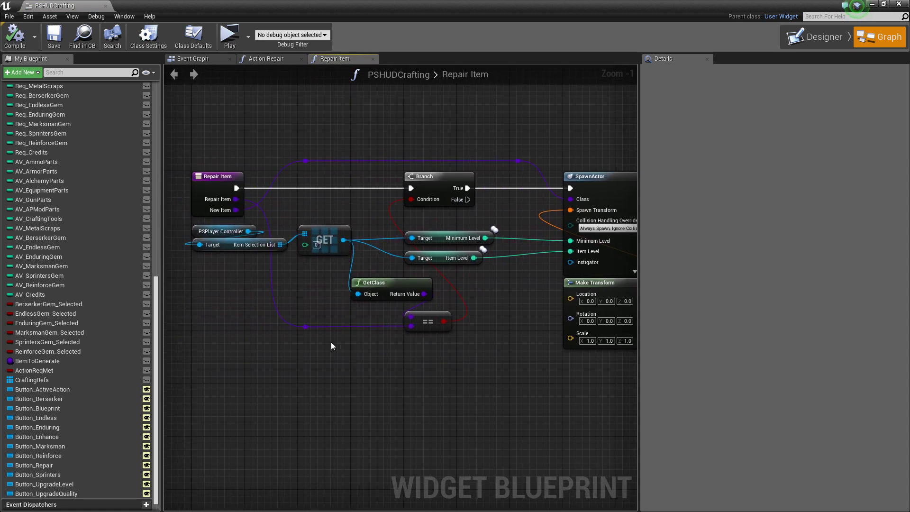
pyautogui.click(243, 179)
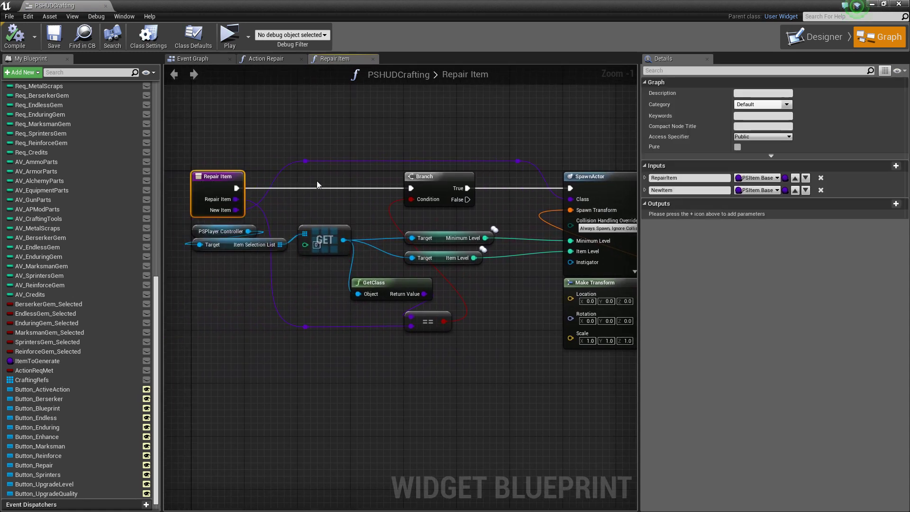
pyautogui.rightClick(402, 155)
pyautogui.moveTo(248, 233); pyautogui.dragTo(267, 245, button='right')
pyautogui.moveTo(357, 323); pyautogui.dragTo(359, 327, button='right')
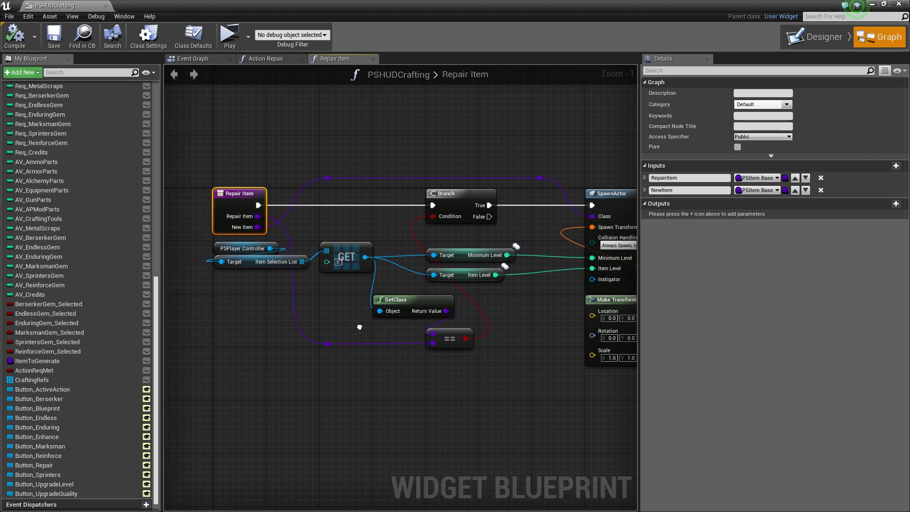
# Trace the GetClass comparison through the Branch and SpawnActor to Action Add Item and DeleteActionItem.
pyautogui.click(417, 305)
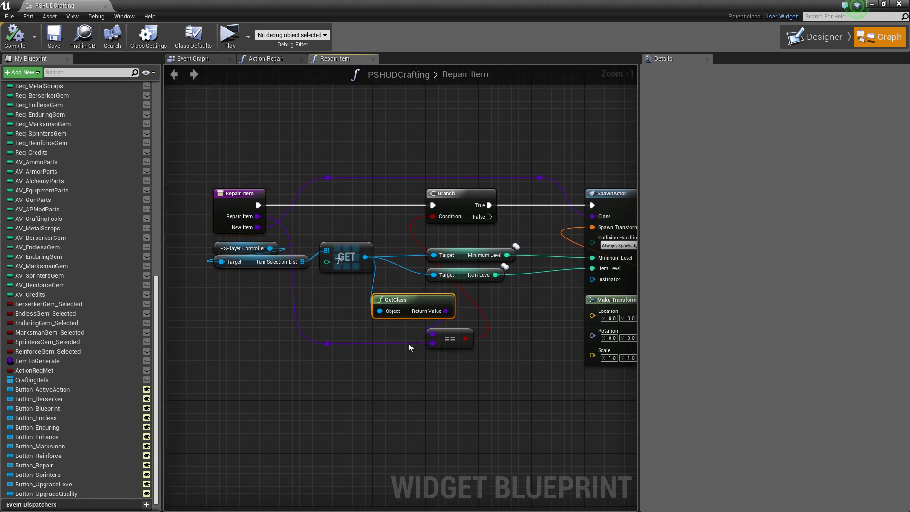
pyautogui.moveTo(469, 375); pyautogui.dragTo(346, 357, button='right')
pyautogui.click(347, 355)
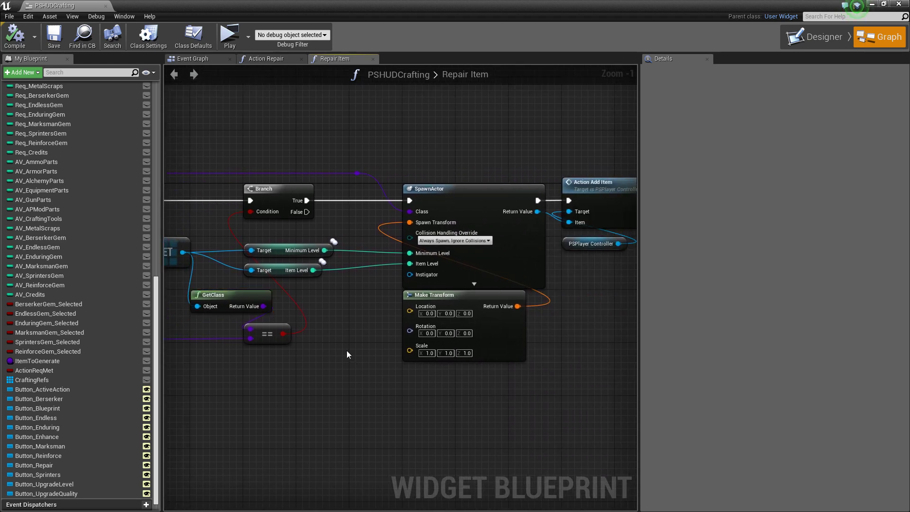
pyautogui.scroll(-3, 347, 354)
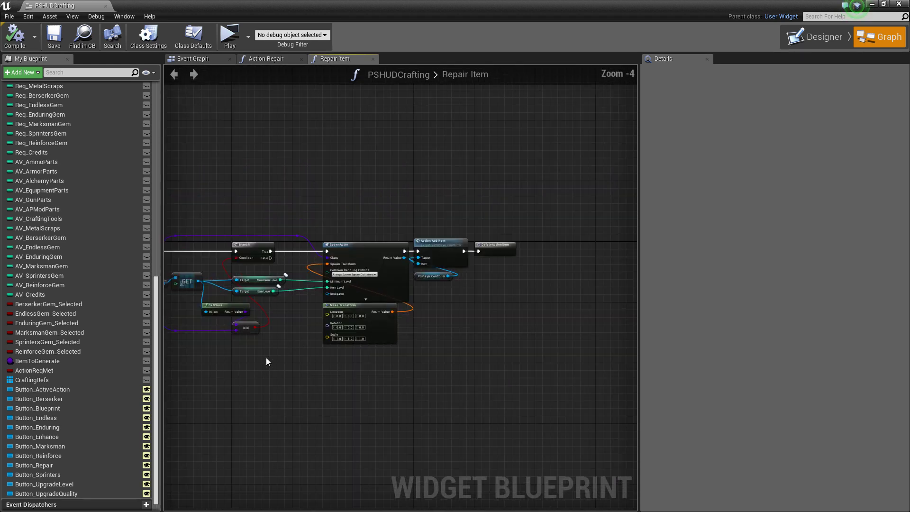
pyautogui.moveTo(266, 359); pyautogui.dragTo(364, 323, button='right')
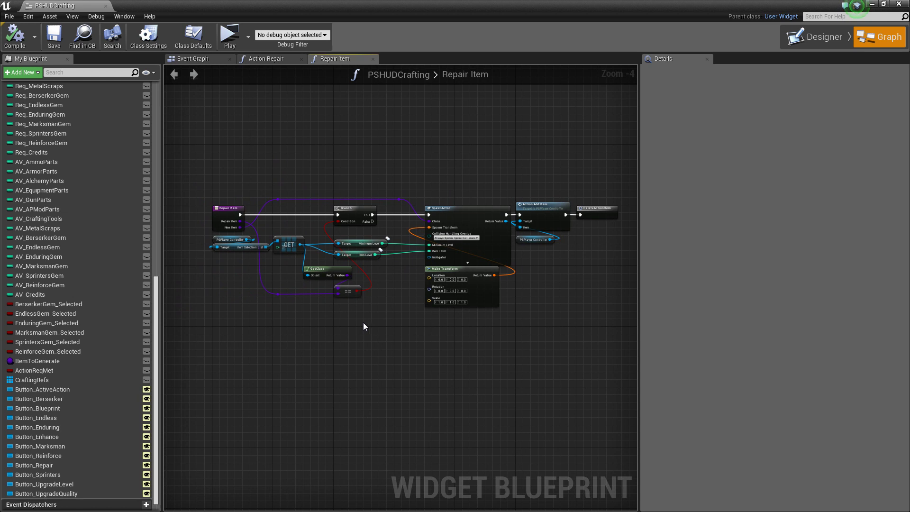
# Close the Repair Item and Action Repair graphs and review the crafting mode branches in the Event Graph.
pyautogui.click(373, 59)
pyautogui.click(302, 59)
pyautogui.scroll(-5, 319, 160)
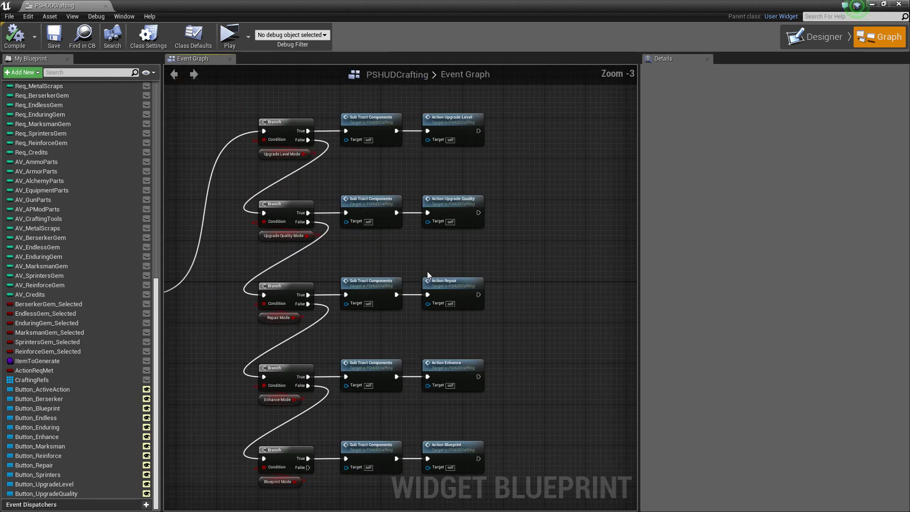
pyautogui.scroll(2, 544, 256)
pyautogui.moveTo(544, 252); pyautogui.dragTo(636, 256, button='right')
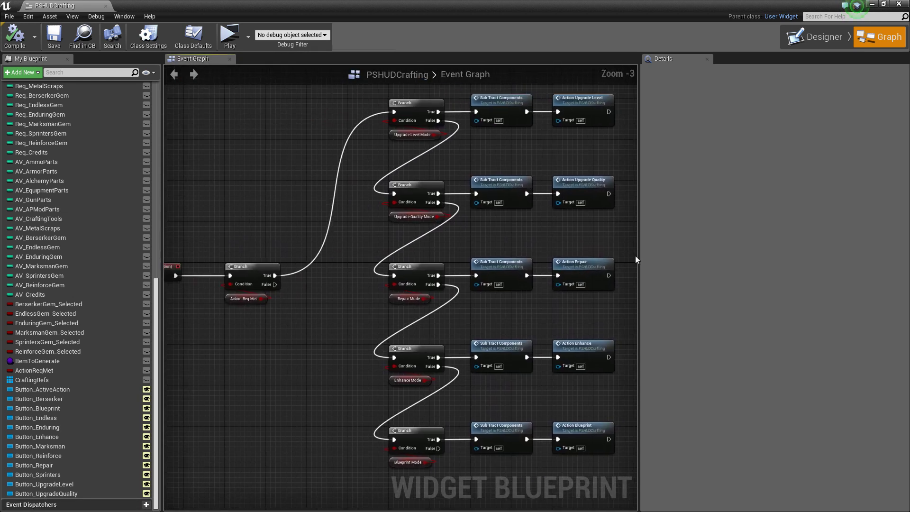
# Examine the Action Blueprint call on the Blueprint Mode branch and review the whole branch chain.
pyautogui.scroll(-1, 534, 243)
pyautogui.moveTo(534, 242); pyautogui.dragTo(470, 277, button='right')
pyautogui.scroll(5, 436, 283)
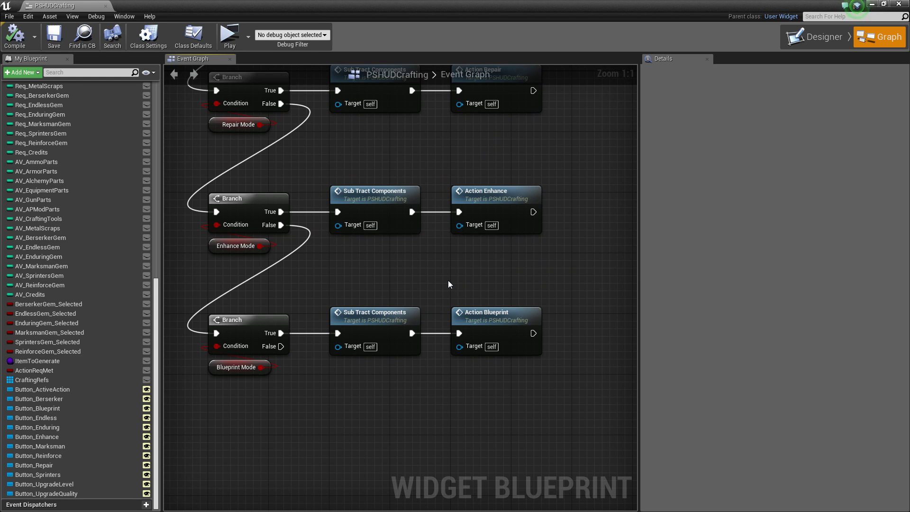
pyautogui.click(497, 317)
pyautogui.scroll(-5, 467, 423)
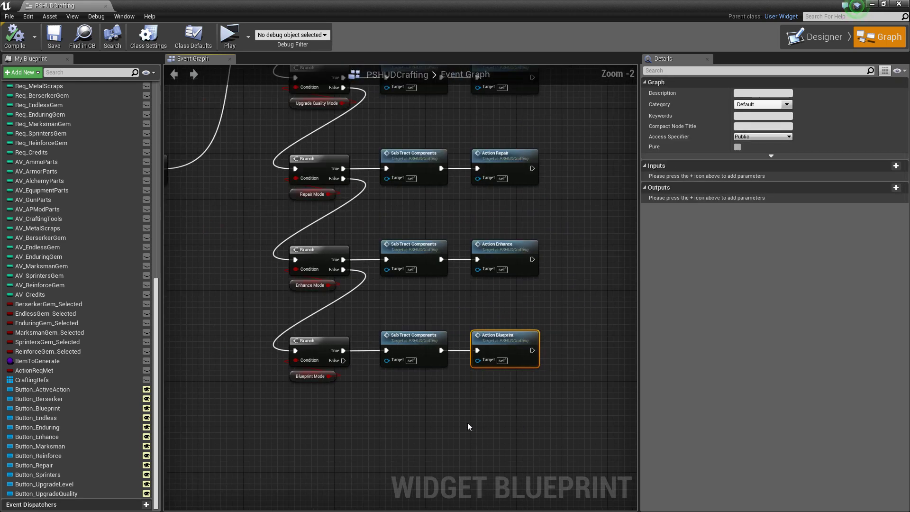
pyautogui.click(541, 230)
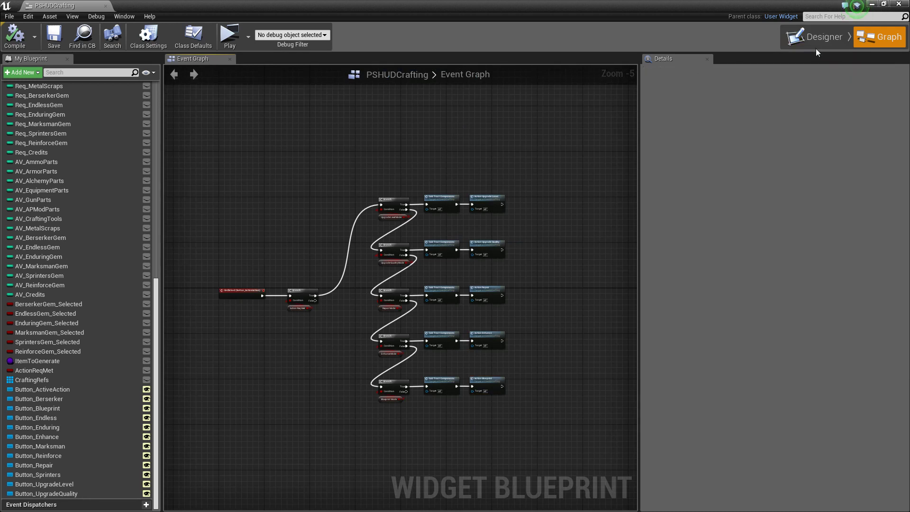
# Show the Fabricator Menu layout in the widget's Designer view with nothing selected, and close the PSHUDCrafting editor.
pyautogui.click(819, 35)
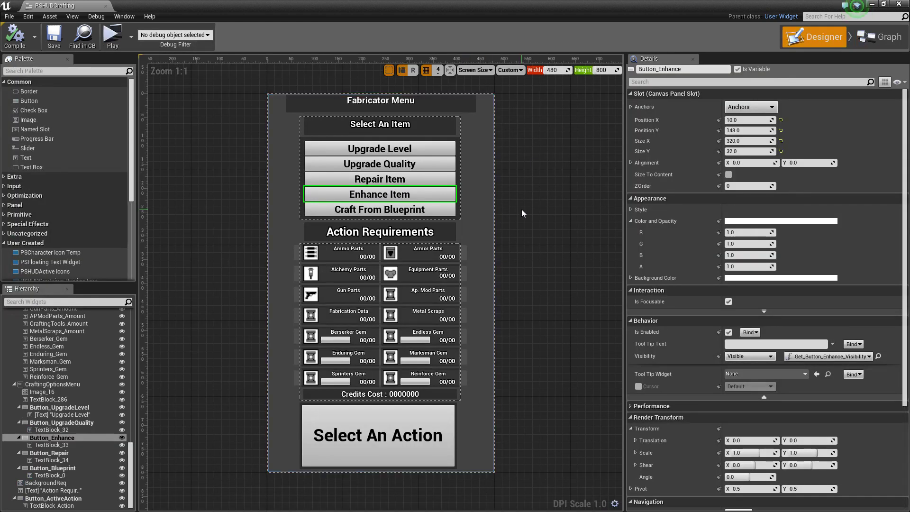
pyautogui.click(534, 204)
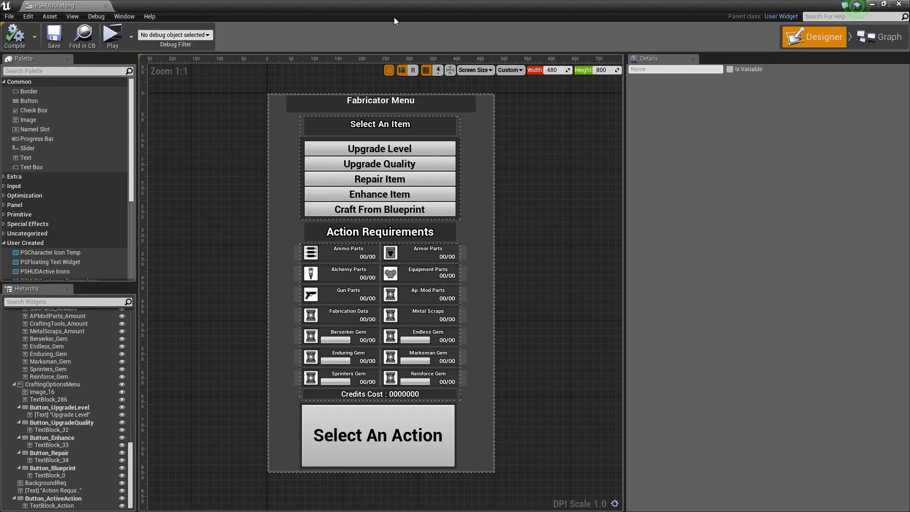
pyautogui.click(901, 5)
# Navigate the Hub01 level view to face the Fabrication Station.
pyautogui.moveTo(441, 264); pyautogui.dragTo(697, 256, button='right')
pyautogui.moveTo(435, 283); pyautogui.dragTo(453, 271, button='right')
pyautogui.press('w')
pyautogui.press('w')
pyautogui.press('w')
pyautogui.press('s')
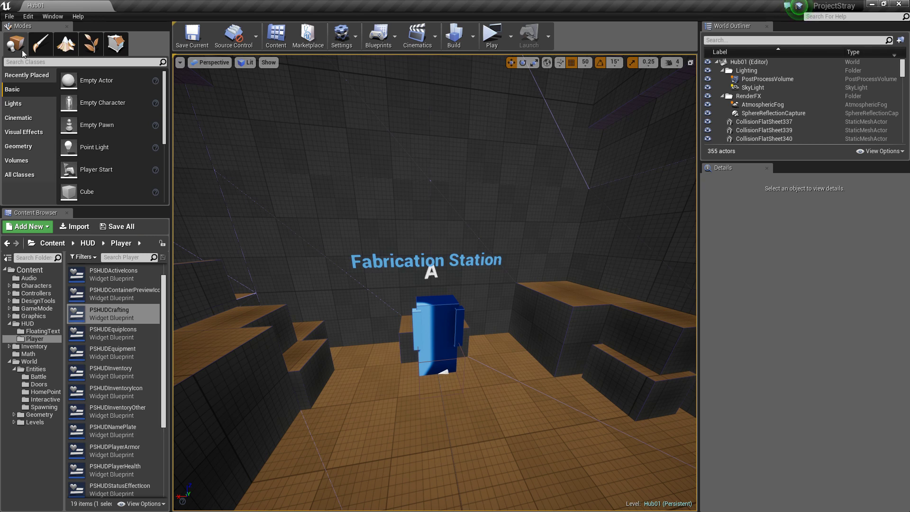
# Reopen the Hub01 level from the Sandbox levels folder.
pyautogui.click(9, 16)
pyautogui.click(34, 45)
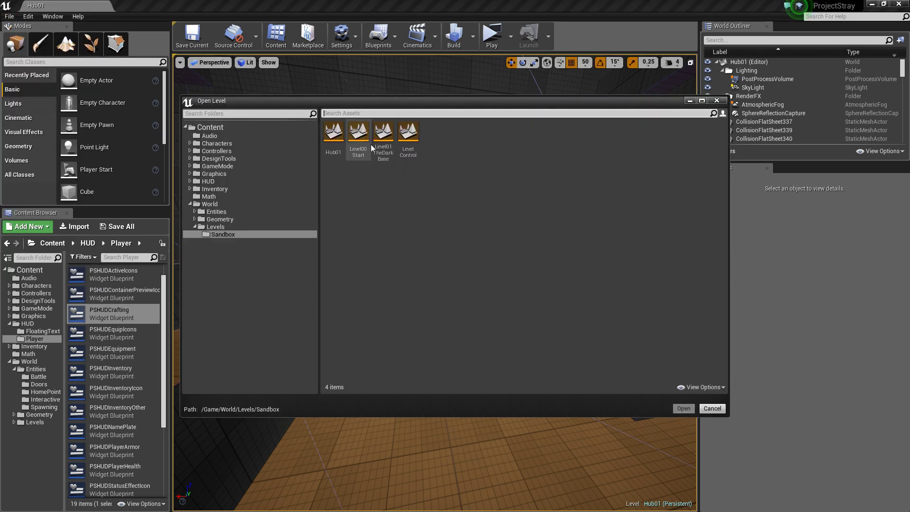
pyautogui.click(334, 137)
pyautogui.click(684, 409)
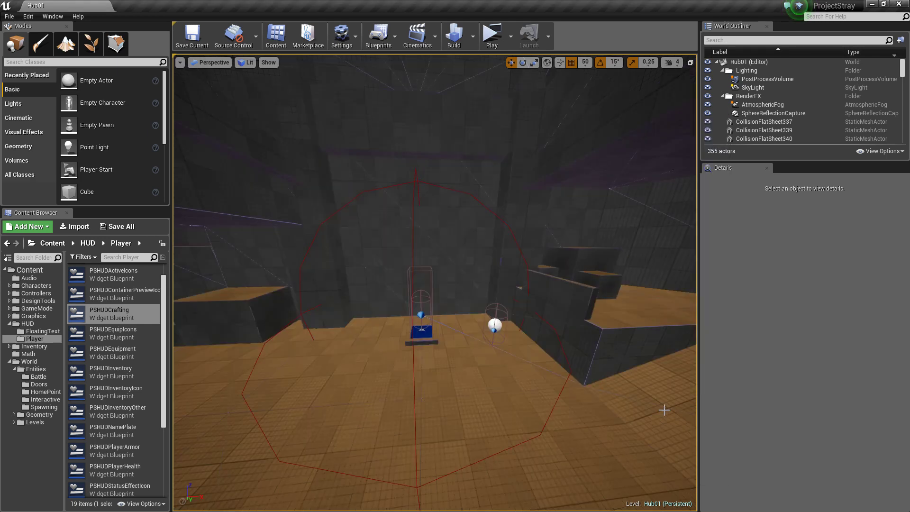
# Open the Level00Start level from the Sandbox levels folder.
pyautogui.click(9, 16)
pyautogui.click(33, 46)
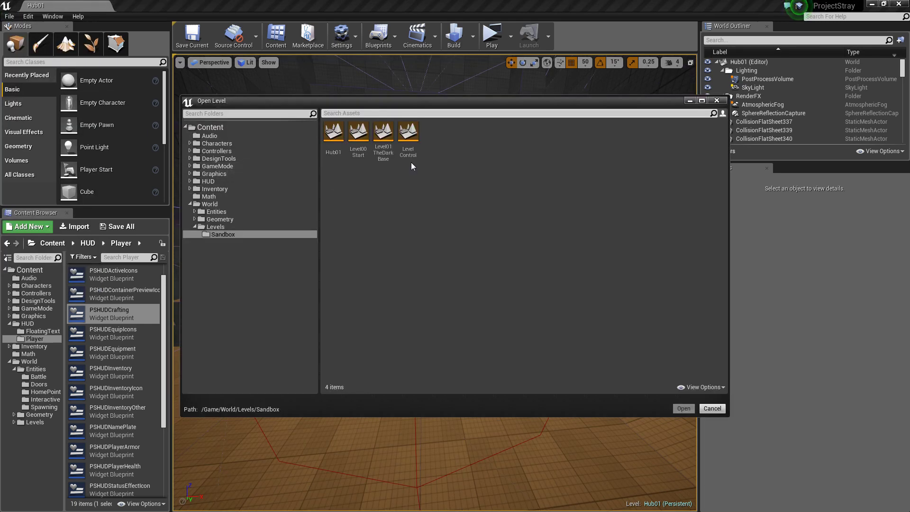
pyautogui.click(361, 135)
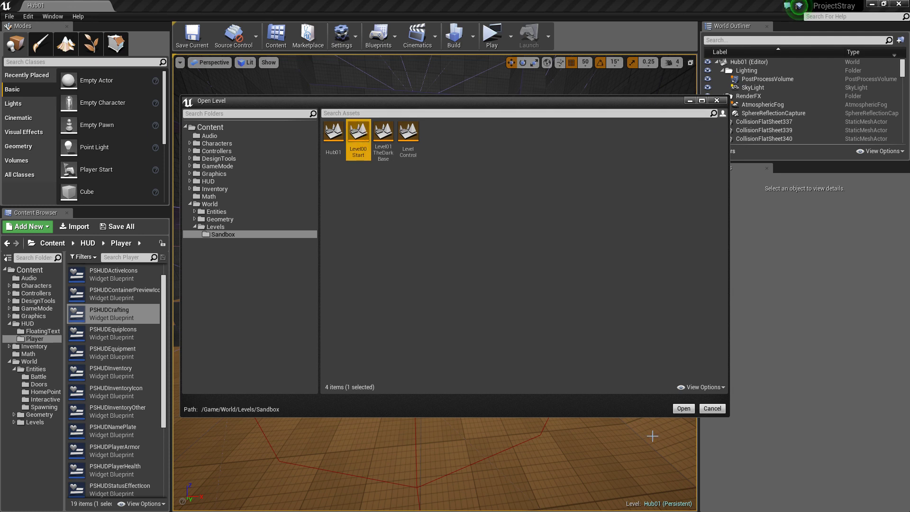
pyautogui.click(679, 410)
# Travel through Level00Start to the loot spawn PSLootSpawn6 at the end of the wooden ledge and inspect its spawn settings.
pyautogui.press('w')
pyautogui.moveTo(529, 335); pyautogui.dragTo(649, 280, button='right')
pyautogui.press('w')
pyautogui.press('w')
pyautogui.moveTo(356, 275); pyautogui.dragTo(488, 256, button='right')
pyautogui.press('w')
pyautogui.press('a')
pyautogui.press('d')
pyautogui.press('s')
pyautogui.press('w')
pyautogui.moveTo(308, 228); pyautogui.dragTo(365, 227, button='right')
pyautogui.press('a')
pyautogui.press('d')
pyautogui.press('w')
pyautogui.moveTo(500, 338)
pyautogui.mouseDown(button='right')
pyautogui.moveTo(479, 334)
pyautogui.moveTo(500, 337)
pyautogui.mouseUp(button='right')
pyautogui.click(467, 320)
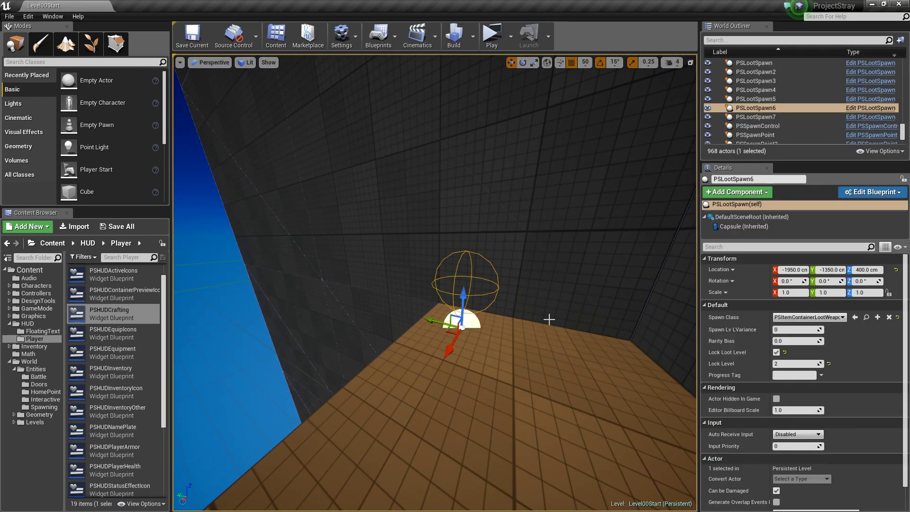
# Select the neighbouring loot spawn PSLootSpawn7 on the narrow ledge and inspect its spawn class, lock level and progress tag.
pyautogui.press('w')
pyautogui.moveTo(549, 320); pyautogui.dragTo(480, 311, button='right')
pyautogui.click(449, 301)
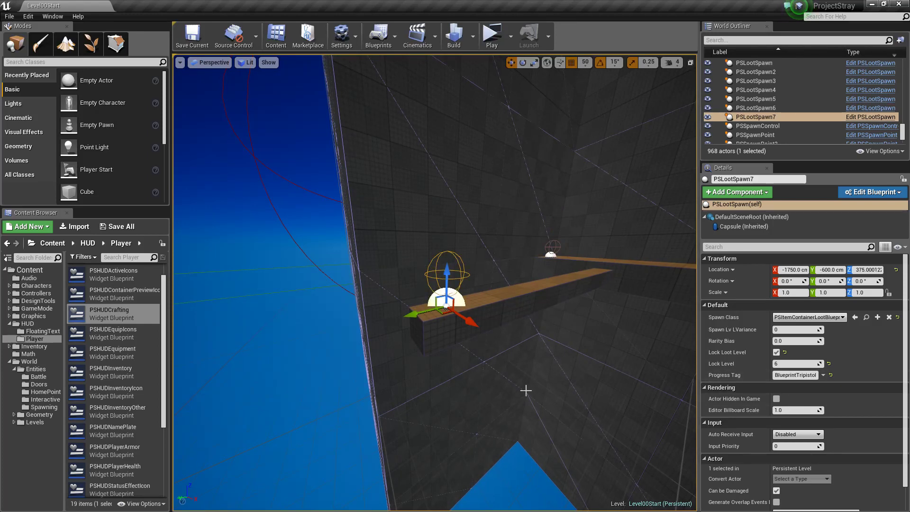
# Recheck the lock level and empty progress tag of PSLootSpawn6, and clear the selection.
pyautogui.press('d')
pyautogui.moveTo(592, 379); pyautogui.dragTo(612, 358, button='right')
pyautogui.press('w')
pyautogui.moveTo(550, 386); pyautogui.dragTo(563, 354, button='right')
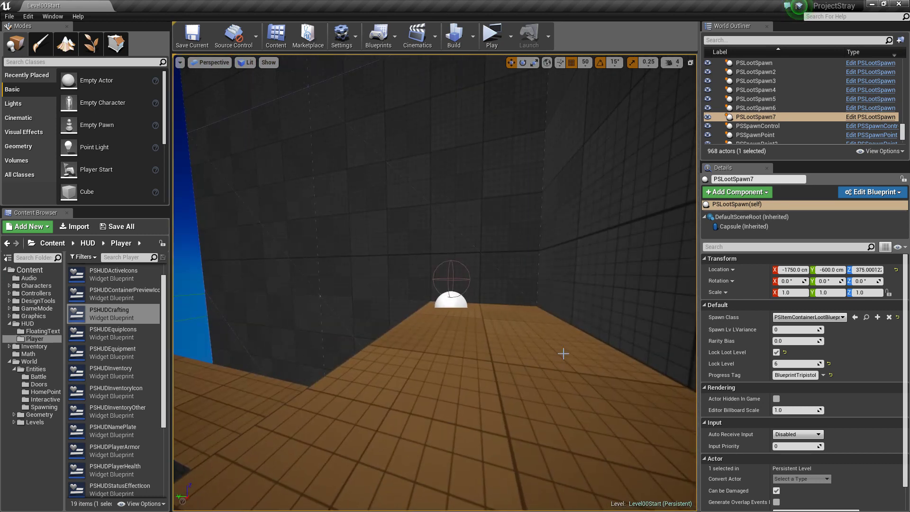
pyautogui.click(448, 296)
pyautogui.moveTo(544, 344); pyautogui.dragTo(543, 343, button='right')
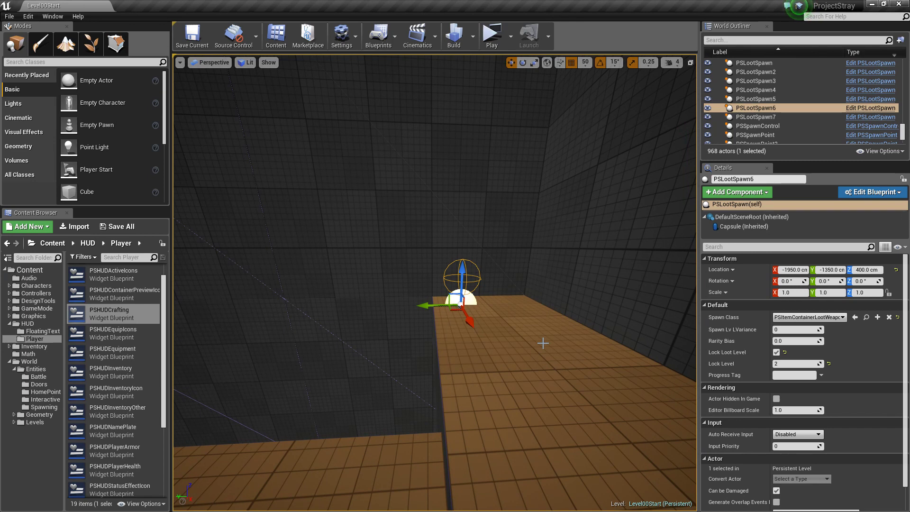
pyautogui.moveTo(543, 327); pyautogui.dragTo(633, 272, button='right')
pyautogui.press('Escape')
# Survey Level00Start from above, inspect the topmost battle stage PSBattleStage4 over the numbered cube, and clear the selection.
pyautogui.press('w')
pyautogui.moveTo(490, 296); pyautogui.dragTo(493, 329, button='right')
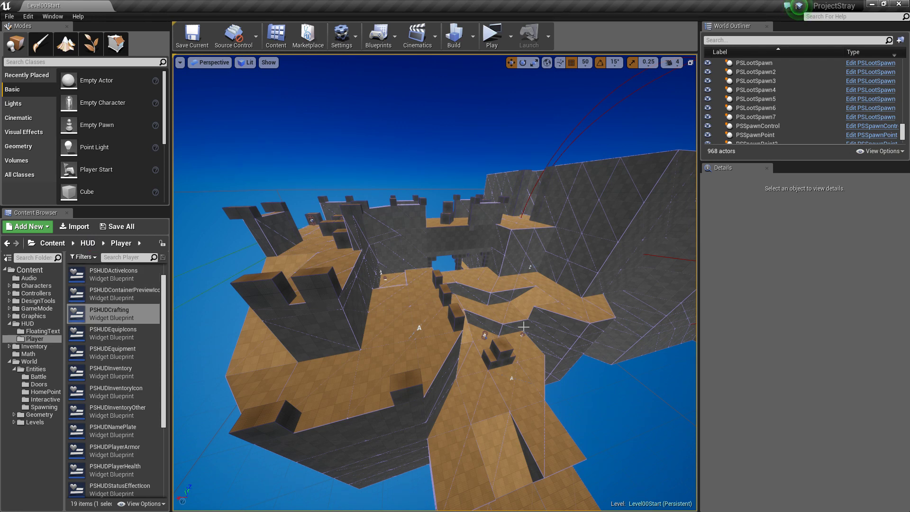
pyautogui.moveTo(535, 328)
pyautogui.mouseDown(button='right')
pyautogui.moveTo(598, 313)
pyautogui.moveTo(607, 230)
pyautogui.moveTo(605, 251)
pyautogui.moveTo(596, 228)
pyautogui.moveTo(603, 246)
pyautogui.moveTo(523, 327)
pyautogui.mouseUp(button='right')
pyautogui.press('w')
pyautogui.press('w')
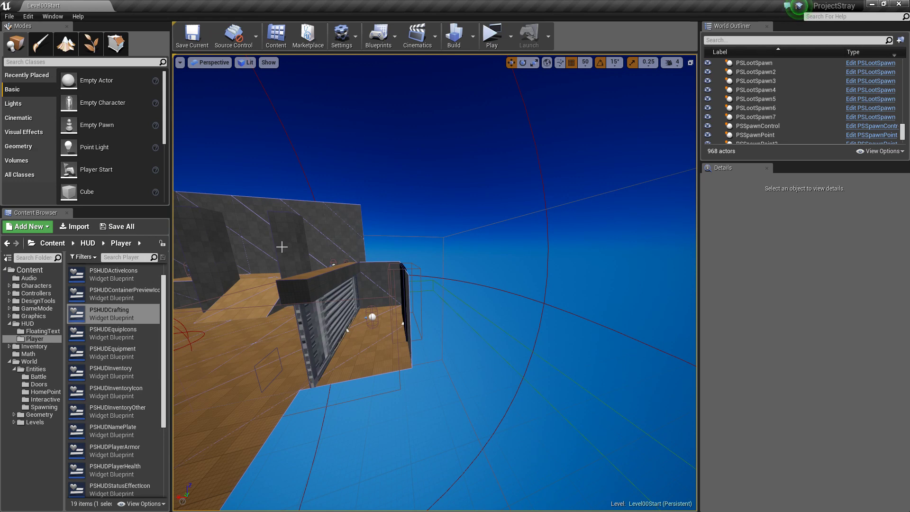
pyautogui.moveTo(424, 268); pyautogui.dragTo(424, 268, button='right')
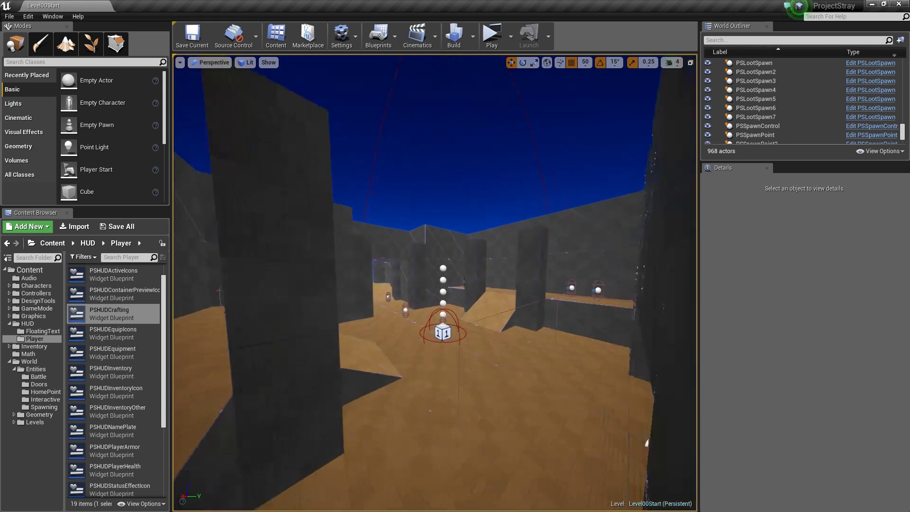
pyautogui.moveTo(487, 203); pyautogui.dragTo(487, 203, button='right')
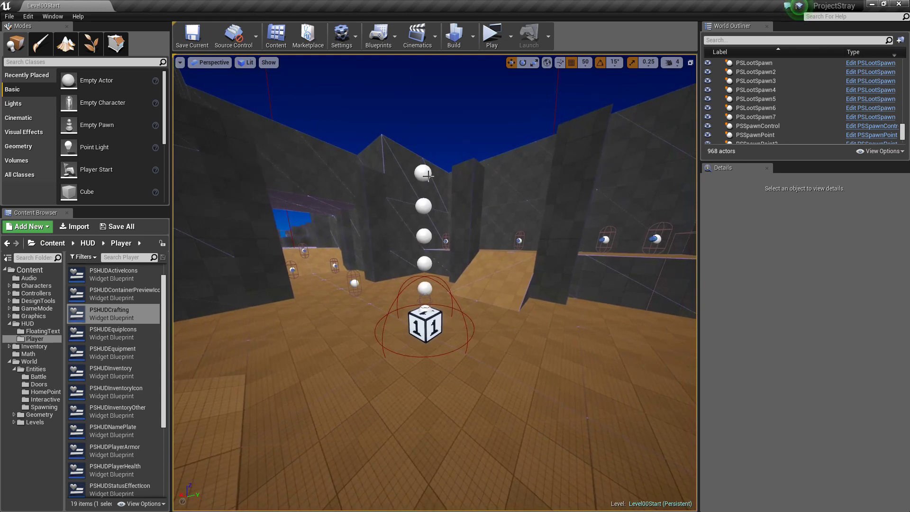
pyautogui.click(428, 176)
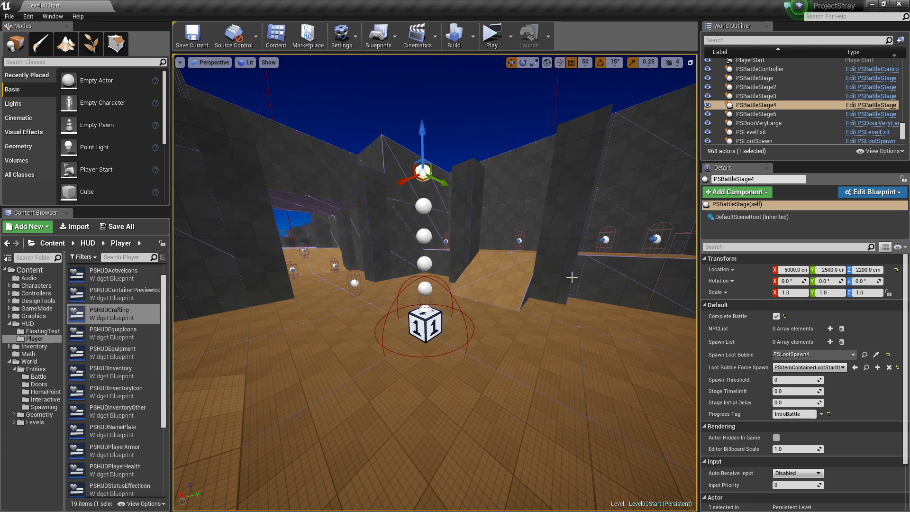
pyautogui.moveTo(572, 277); pyautogui.dragTo(654, 278, button='right')
pyautogui.press('a')
pyautogui.press('w')
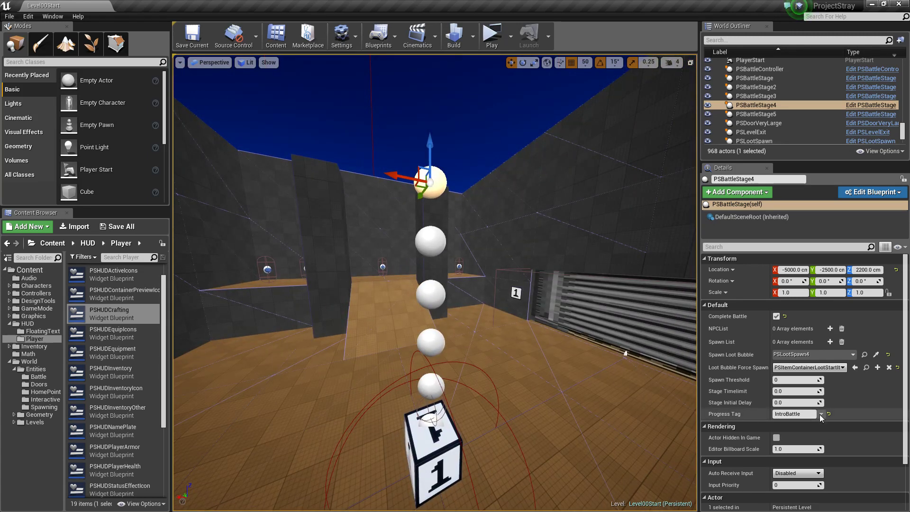
pyautogui.press('Escape')
# Select the large shutter door PSDoorVeryLarge and examine its Required Progress Tag up close.
pyautogui.moveTo(576, 319); pyautogui.dragTo(663, 316, button='right')
pyautogui.press('w')
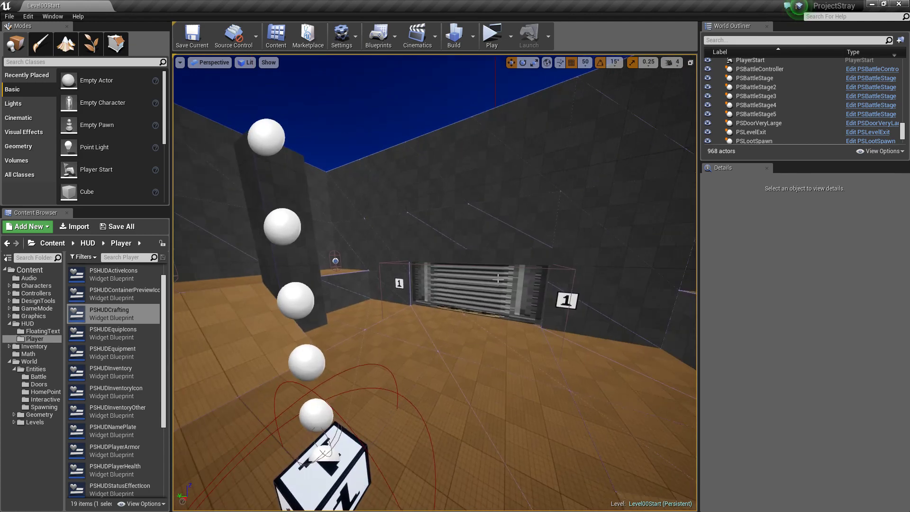
pyautogui.click(498, 280)
pyautogui.press('w')
pyautogui.moveTo(498, 280)
pyautogui.mouseDown(button='right')
pyautogui.moveTo(536, 285)
pyautogui.moveTo(512, 271)
pyautogui.moveTo(498, 280)
pyautogui.mouseUp(button='right')
pyautogui.press('w')
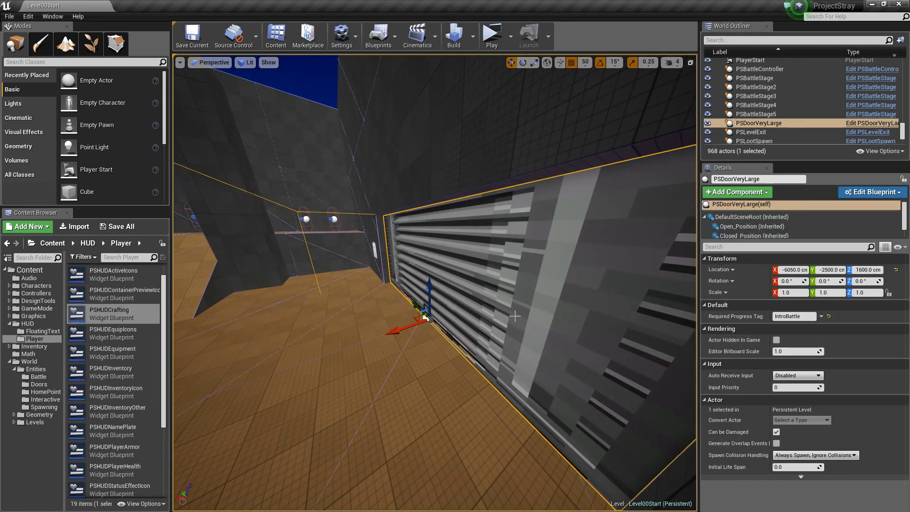
# Compare the Progress Tag of PSBattleStage4 with the door's required tag and clear the selection.
pyautogui.press('s')
pyautogui.moveTo(515, 315); pyautogui.dragTo(439, 292, button='right')
pyautogui.click(396, 231)
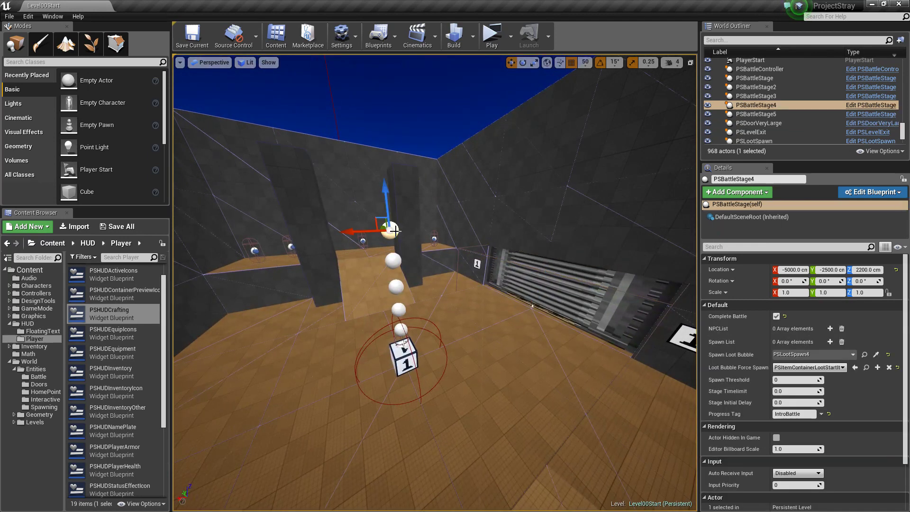
pyautogui.moveTo(537, 275); pyautogui.dragTo(603, 243, button='right')
pyautogui.press('d')
pyautogui.press('Escape')
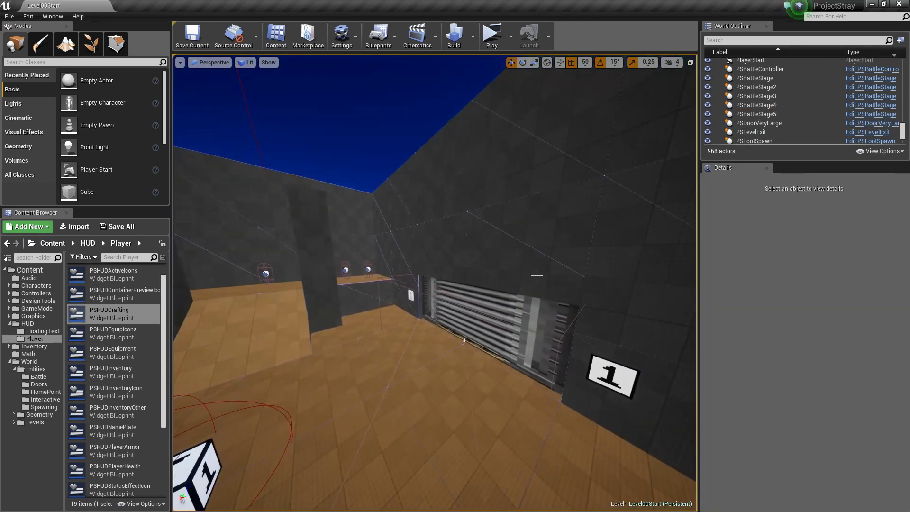
pyautogui.moveTo(536, 275); pyautogui.dragTo(394, 275, button='right')
# Open the LevelControl level from the Sandbox levels folder.
pyautogui.click(5, 16)
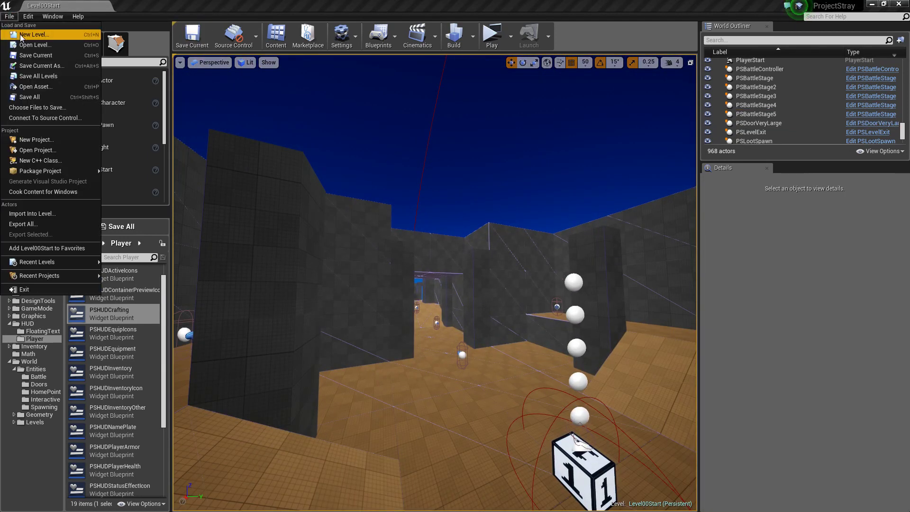
pyautogui.click(34, 45)
pyautogui.click(407, 140)
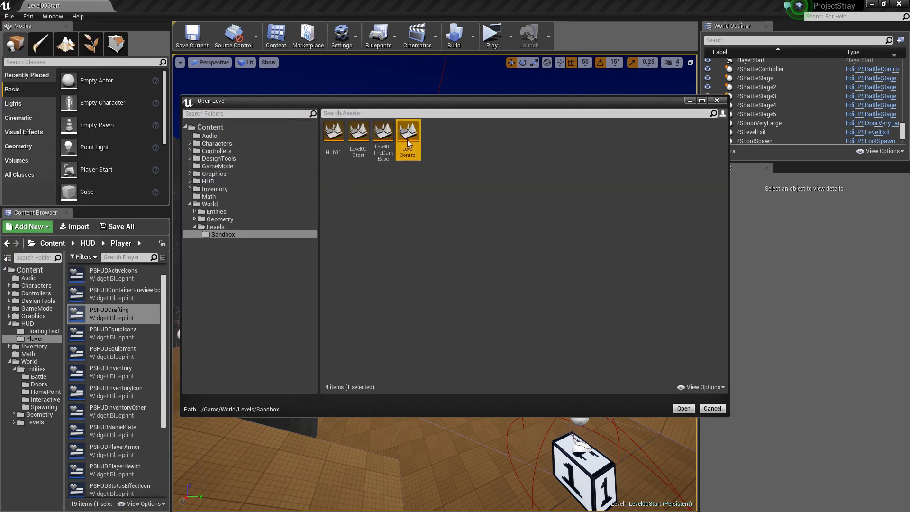
pyautogui.click(684, 408)
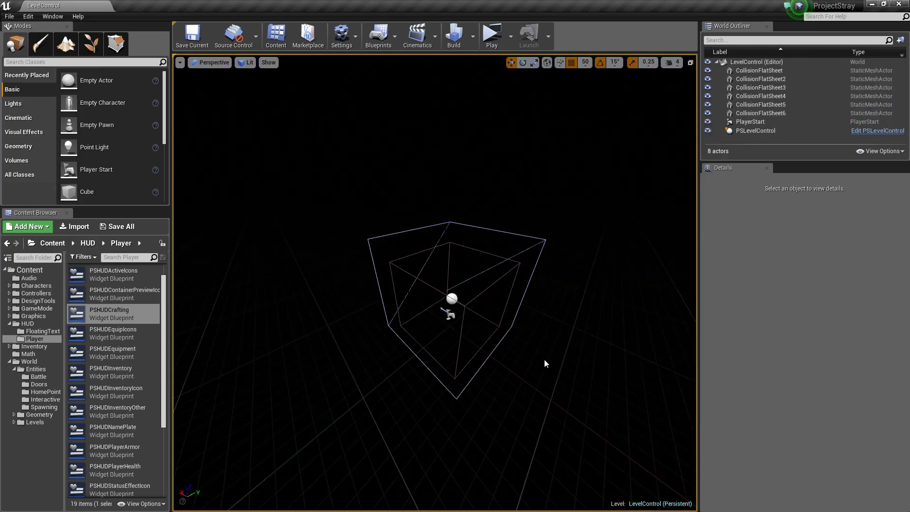
# Inspect the PSLevelControl actor and its box, deselect it, and view the starting room from other angles.
pyautogui.moveTo(553, 358)
pyautogui.keyDown('alt'); pyautogui.mouseDown()
pyautogui.moveTo(648, 358)
pyautogui.moveTo(553, 359)
pyautogui.mouseUp(); pyautogui.keyUp('alt')
pyautogui.click(491, 263)
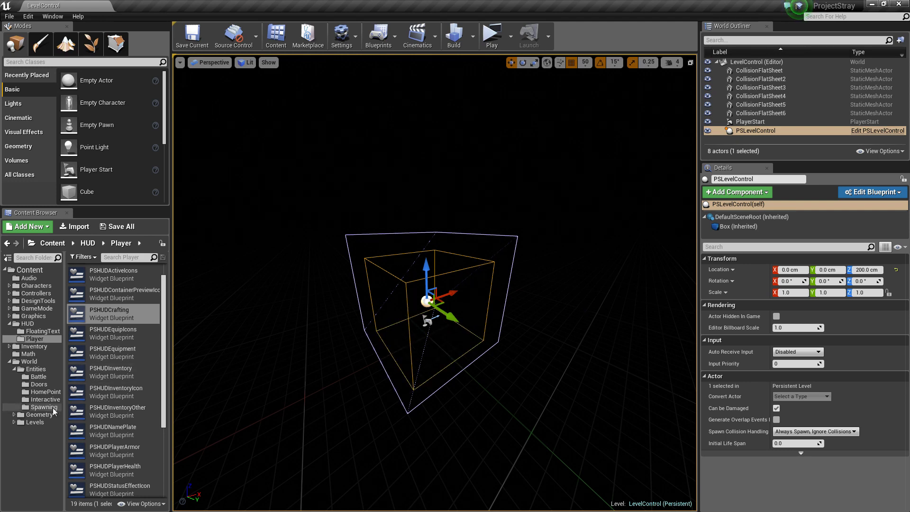
pyautogui.click(283, 337)
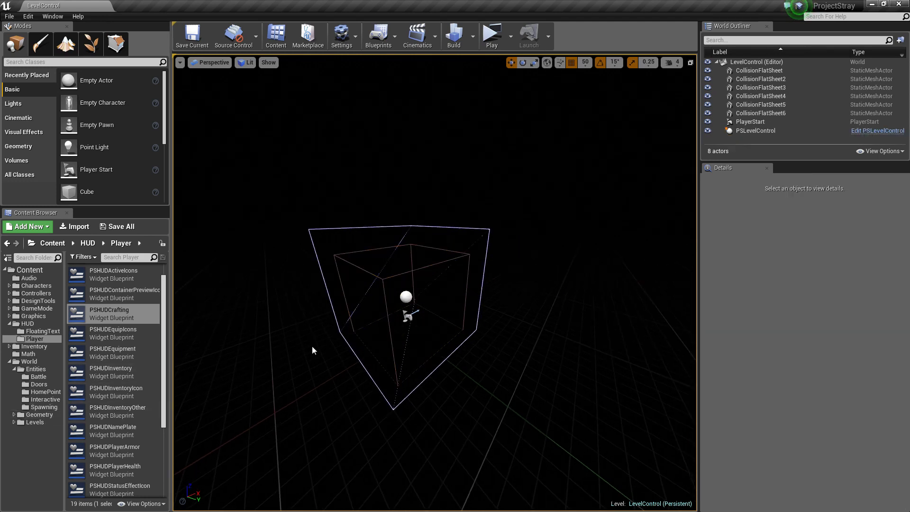
pyautogui.moveTo(312, 347); pyautogui.dragTo(332, 328)
pyautogui.press('a')
pyautogui.moveTo(332, 327); pyautogui.dragTo(513, 359, button='right')
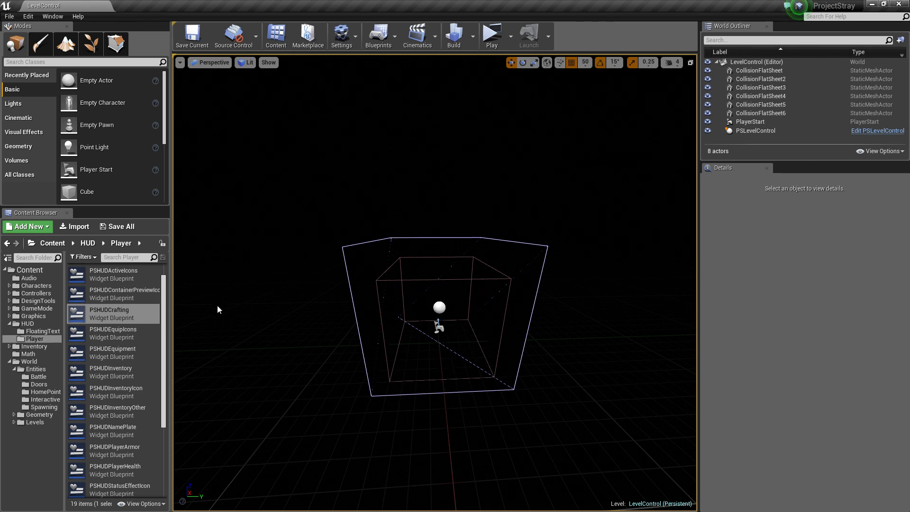
# Look through the remaining Player HUD widgets and switch to the ProjectStray_Todo.md list in Typora.
pyautogui.moveTo(164, 322); pyautogui.dragTo(164, 392)
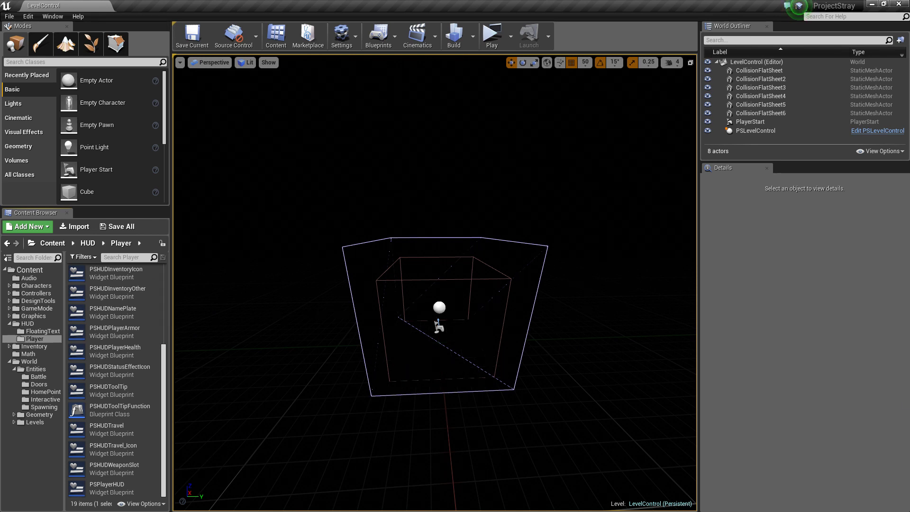
pyautogui.hotkey('alt', 'Tab')
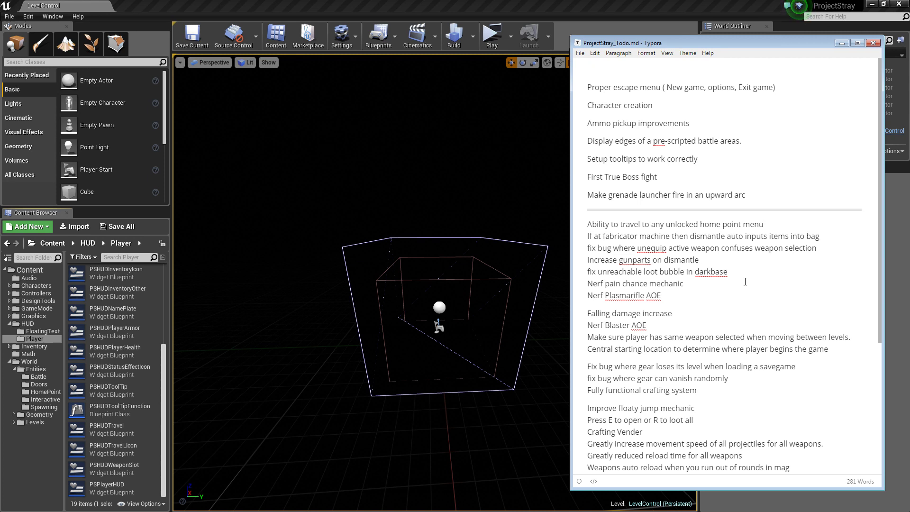
# Highlight the to-do entries on fabricator dismantling, pain chance, Plasmarifle AOE, falling damage and Blaster AOE one after another.
pyautogui.moveTo(588, 236); pyautogui.dragTo(822, 236)
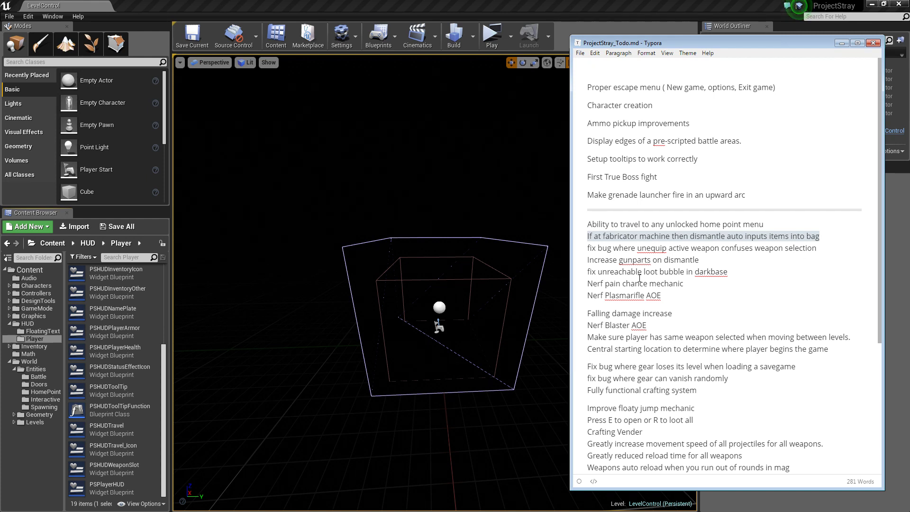
pyautogui.moveTo(686, 284); pyautogui.dragTo(589, 285)
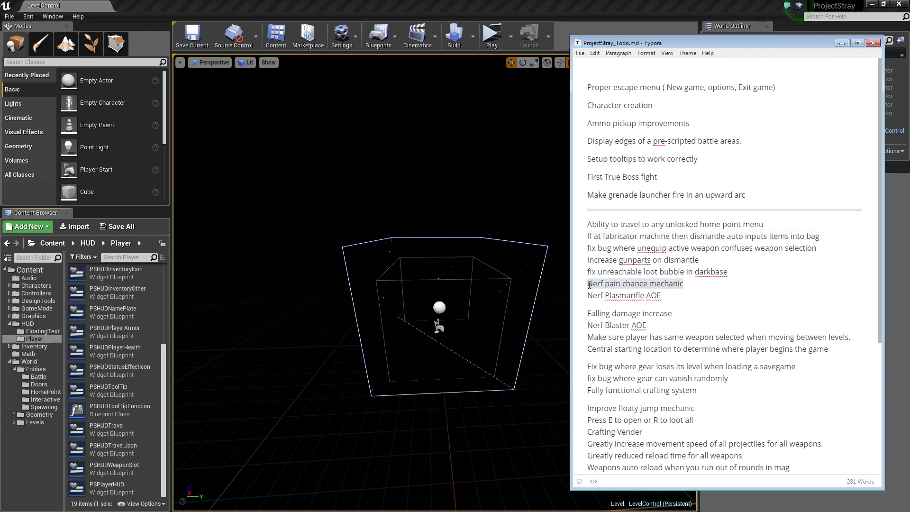
pyautogui.click(668, 296)
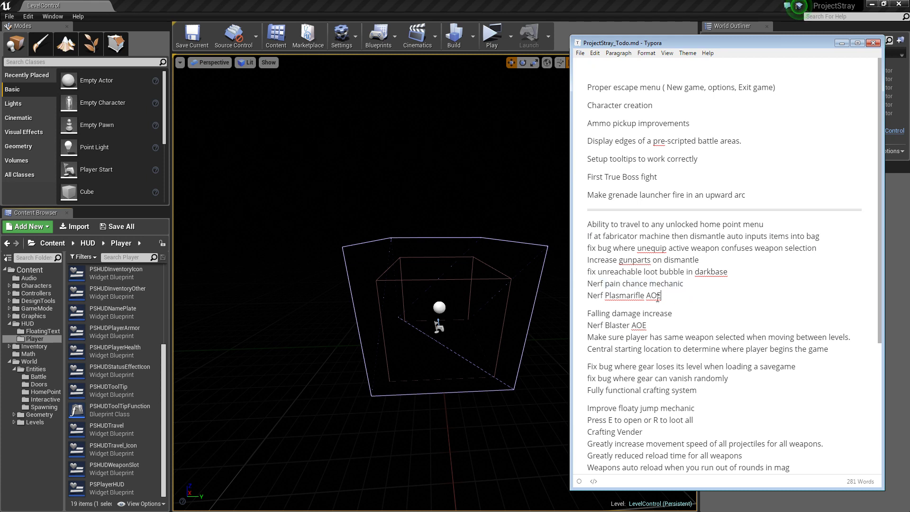
pyautogui.moveTo(658, 298); pyautogui.dragTo(590, 296)
pyautogui.moveTo(672, 313); pyautogui.dragTo(588, 314)
pyautogui.moveTo(689, 313); pyautogui.dragTo(588, 314)
pyautogui.click(661, 325)
pyautogui.hotkey('shift', 'Home')
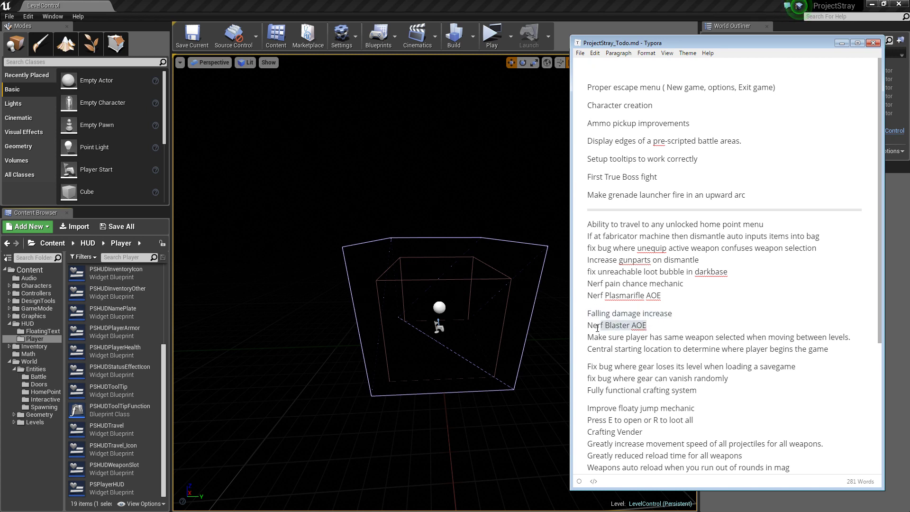
# Highlight the Nerf Plasmarifle AOE and Nerf Blaster AOE entries again, then clear the selection.
pyautogui.click(670, 294)
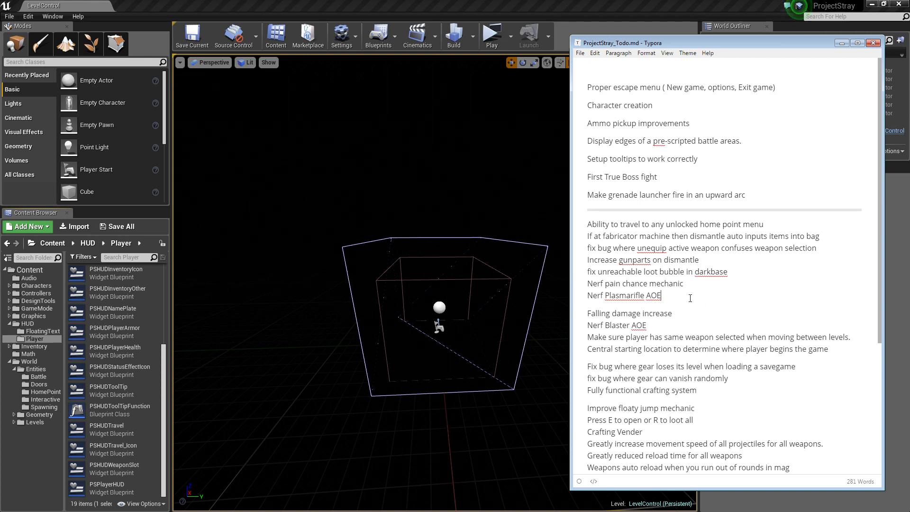
pyautogui.moveTo(690, 298); pyautogui.dragTo(584, 296)
pyautogui.moveTo(648, 326); pyautogui.dragTo(590, 326)
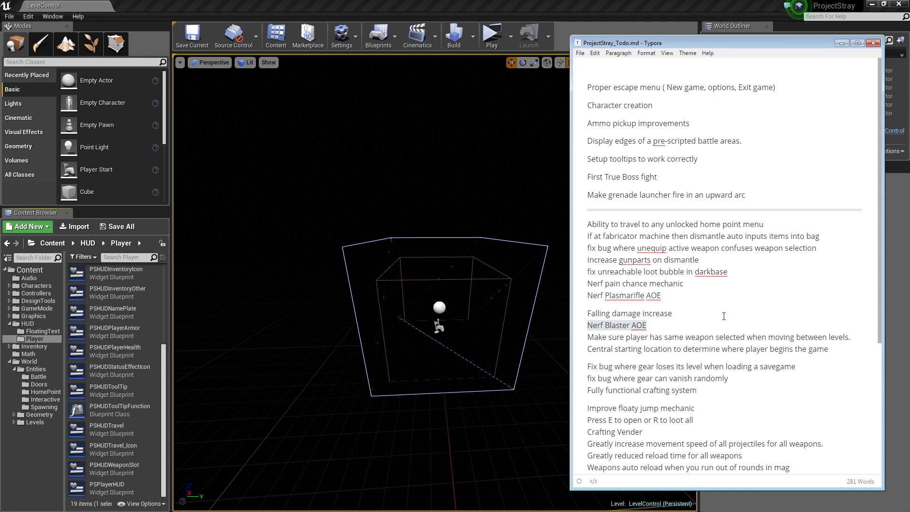
pyautogui.click(664, 327)
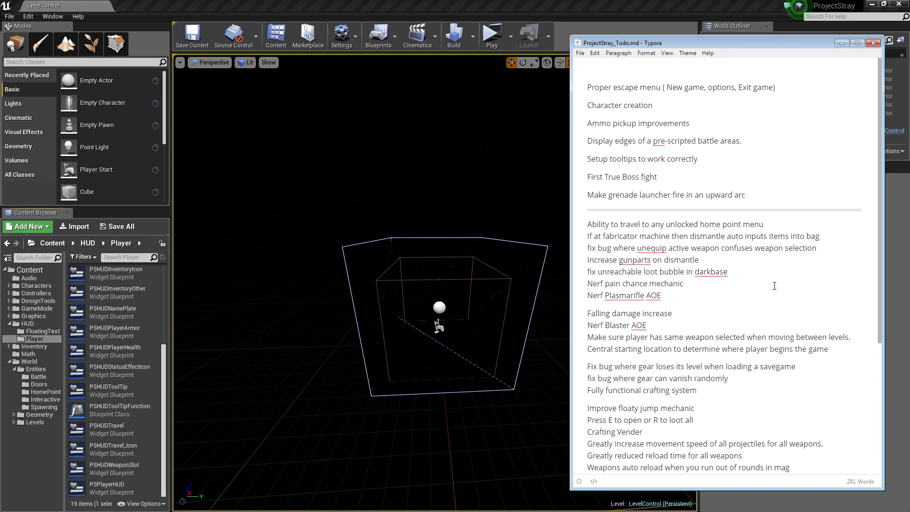
# Hide the to-do list, open the Level01TheDarkBase level from the Sandbox folder and fly through it to the barred gate.
pyautogui.click(843, 44)
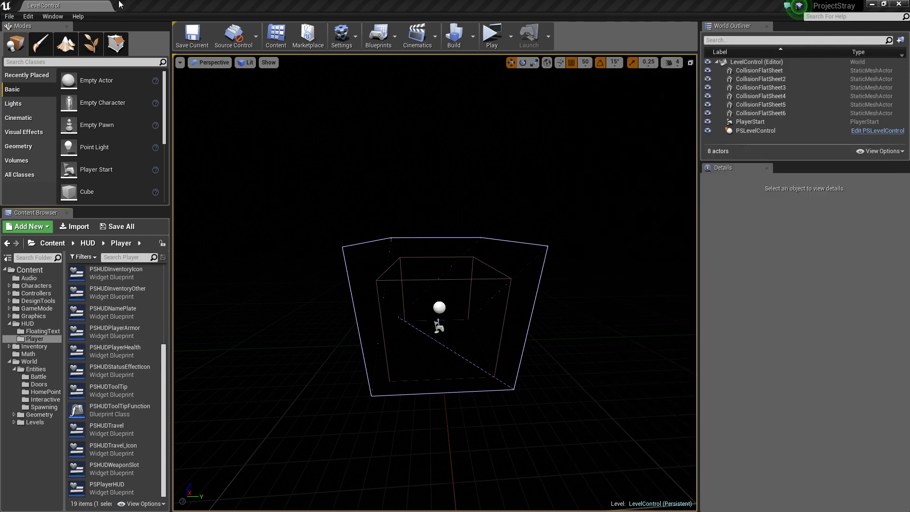
pyautogui.click(13, 18)
pyautogui.click(33, 44)
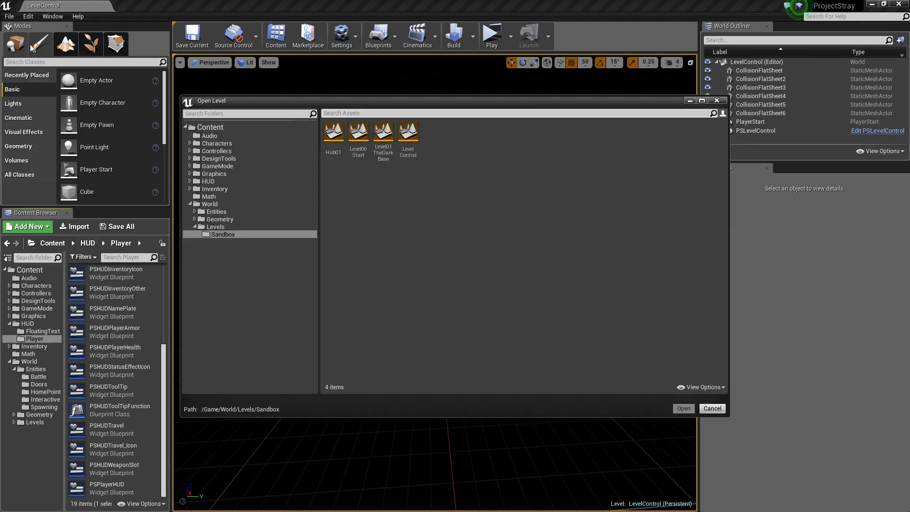
pyautogui.click(383, 137)
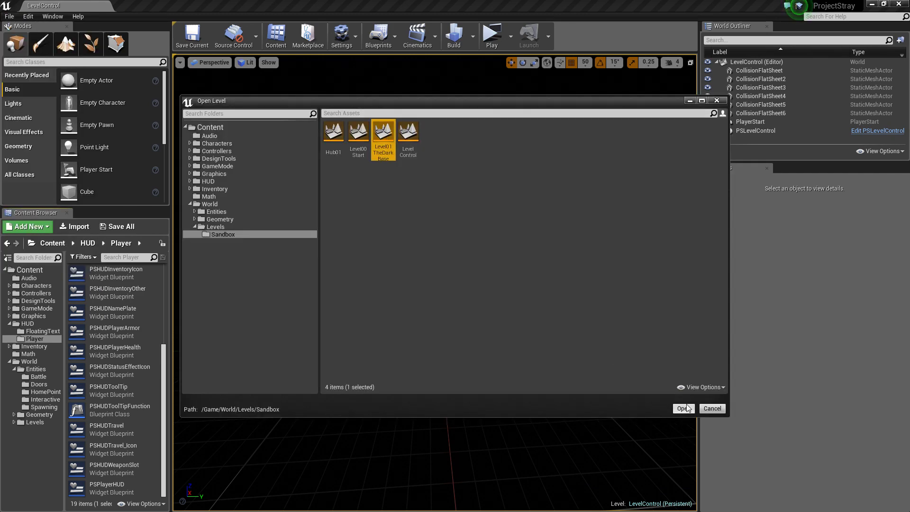
pyautogui.click(684, 409)
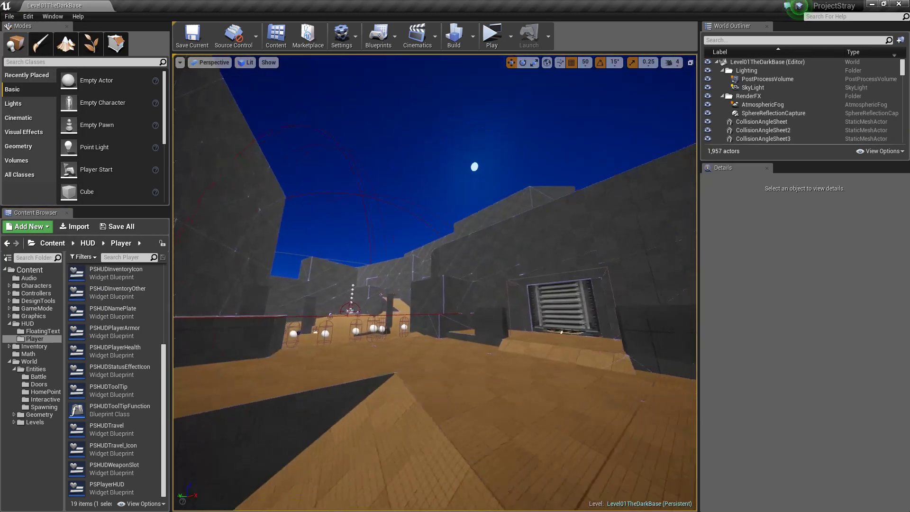
pyautogui.moveTo(435, 283)
pyautogui.mouseDown(button='right')
pyautogui.moveTo(389, 277)
pyautogui.moveTo(265, 342)
pyautogui.moveTo(208, 356)
pyautogui.moveTo(435, 283)
pyautogui.mouseUp(button='right')
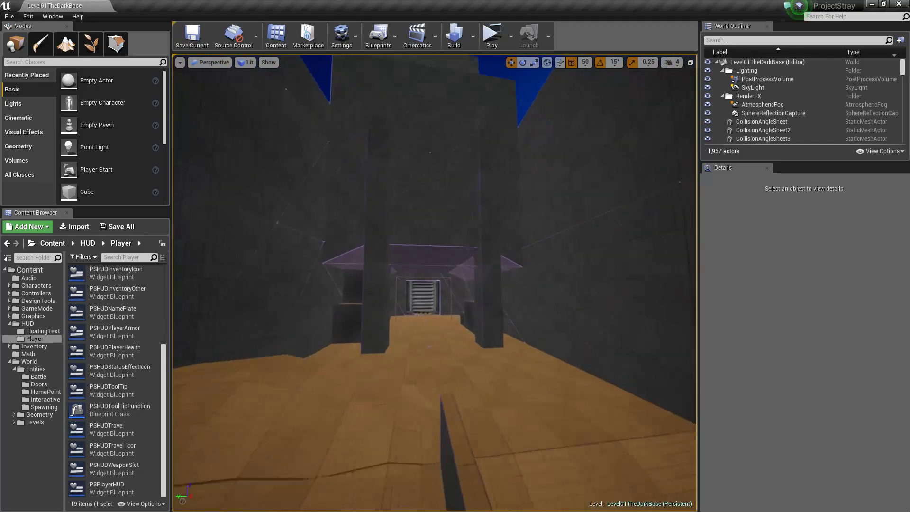
pyautogui.moveTo(517, 397); pyautogui.dragTo(517, 397, button='right')
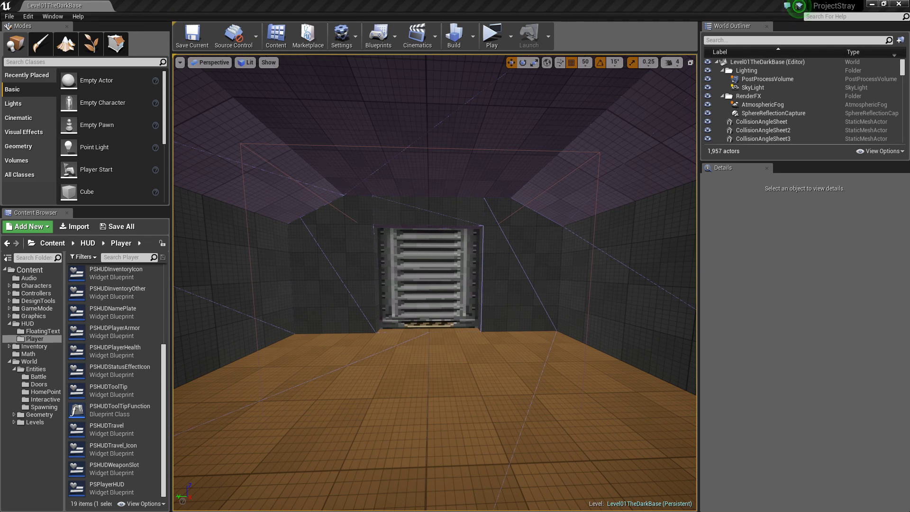
# Switch to the YouTube Comments page in the browser and expand the newest feedback comment in full.
pyautogui.moveTo(909, 90); pyautogui.dragTo(237, 30)
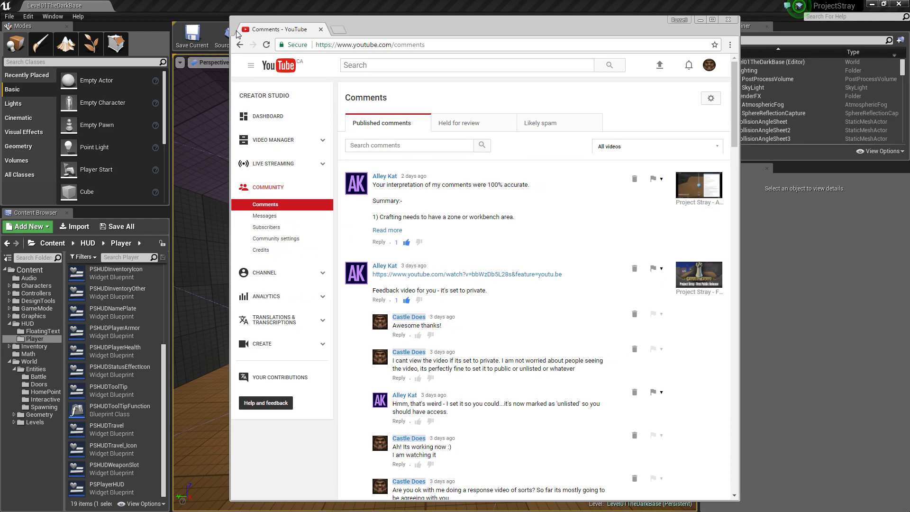
pyautogui.click(387, 230)
pyautogui.scroll(-1, 593, 216)
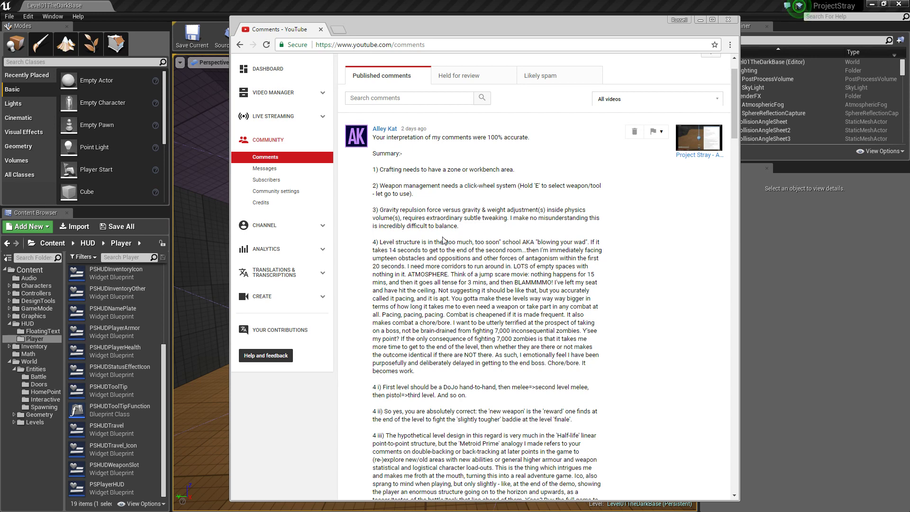
# Highlight the comment's passages on gravity repulsion, lots of empty spaces and the jump scare atmosphere.
pyautogui.moveTo(460, 226); pyautogui.dragTo(382, 209)
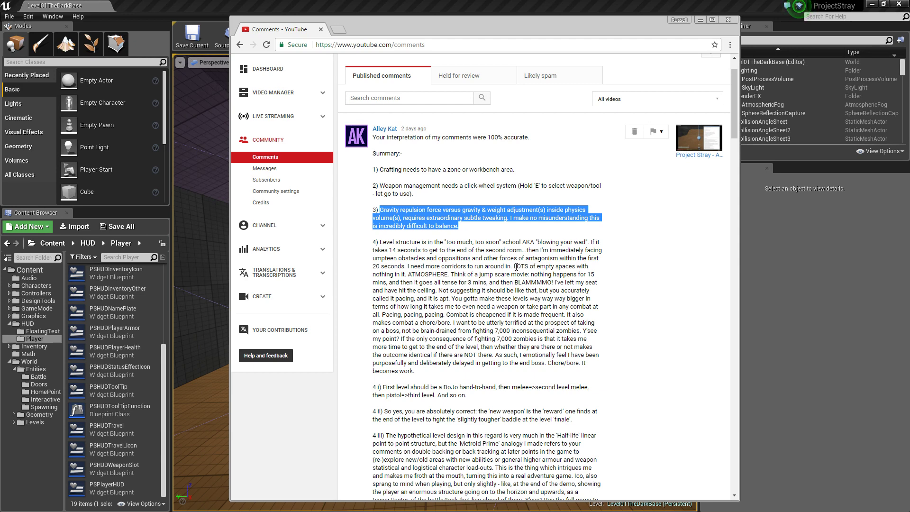
pyautogui.moveTo(514, 267); pyautogui.dragTo(408, 275)
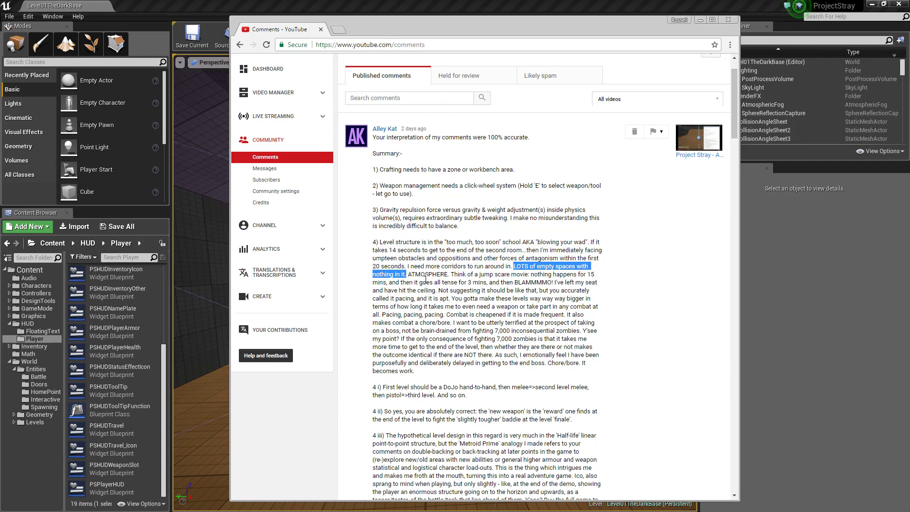
pyautogui.moveTo(409, 275); pyautogui.dragTo(555, 280)
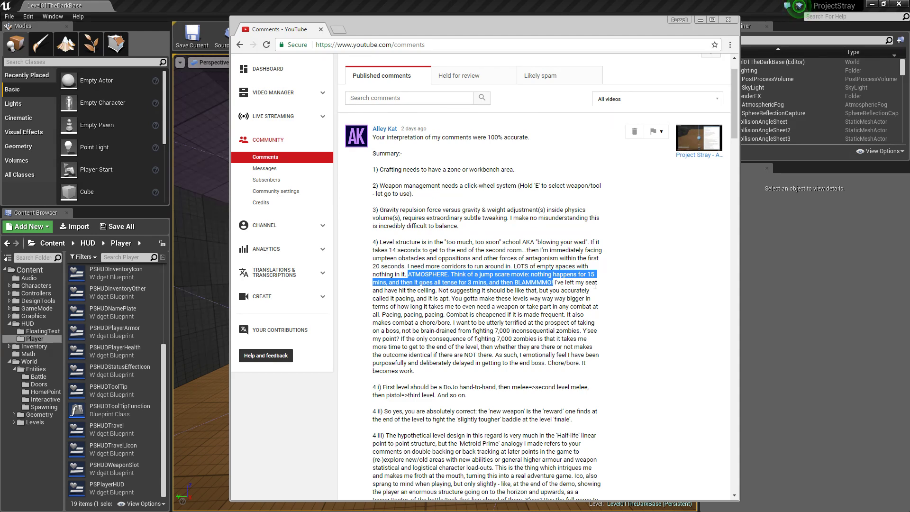
pyautogui.moveTo(516, 266); pyautogui.dragTo(407, 275)
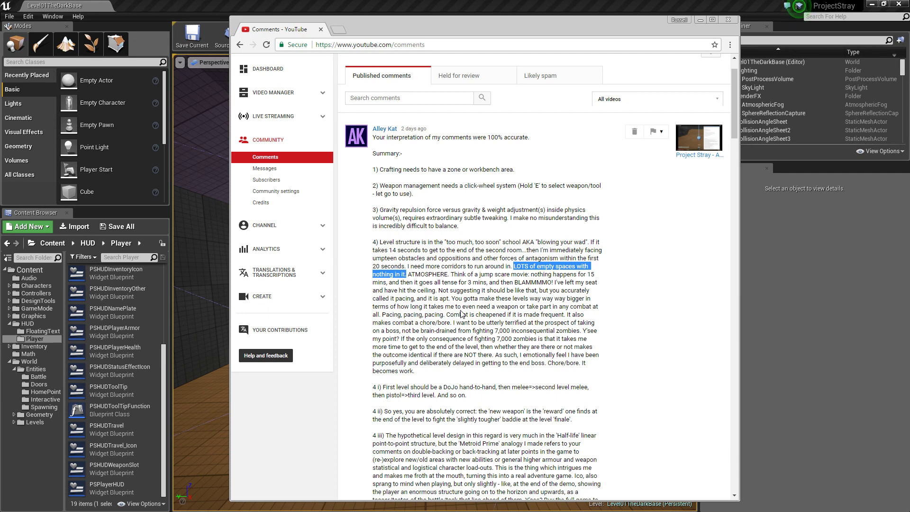
# Read on to point 4 i of the comment and highlight its passage on first-level weapon progression.
pyautogui.scroll(-1, 482, 308)
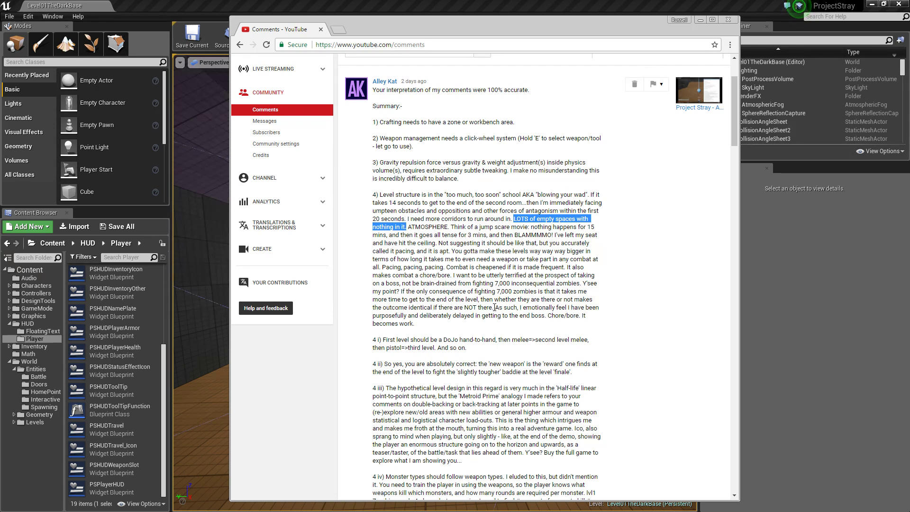
pyautogui.scroll(-1, 496, 304)
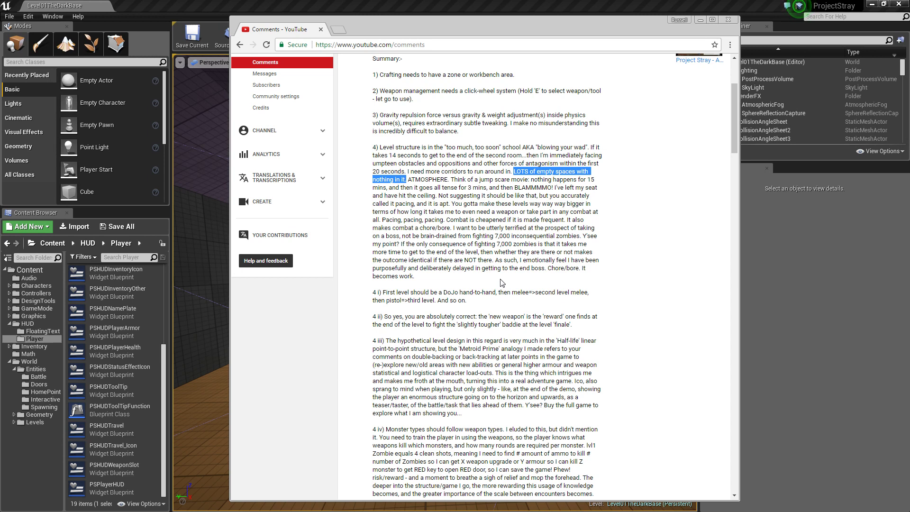
pyautogui.scroll(-1, 502, 283)
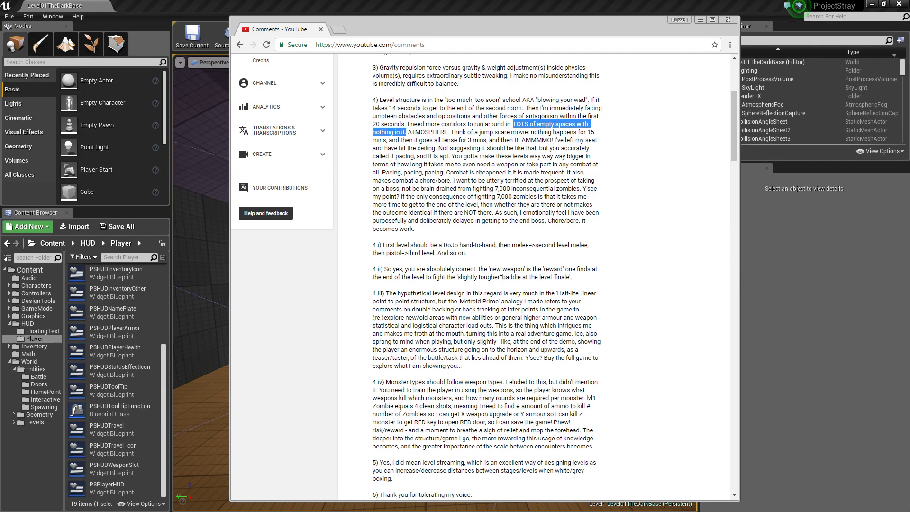
pyautogui.moveTo(469, 254); pyautogui.dragTo(383, 245)
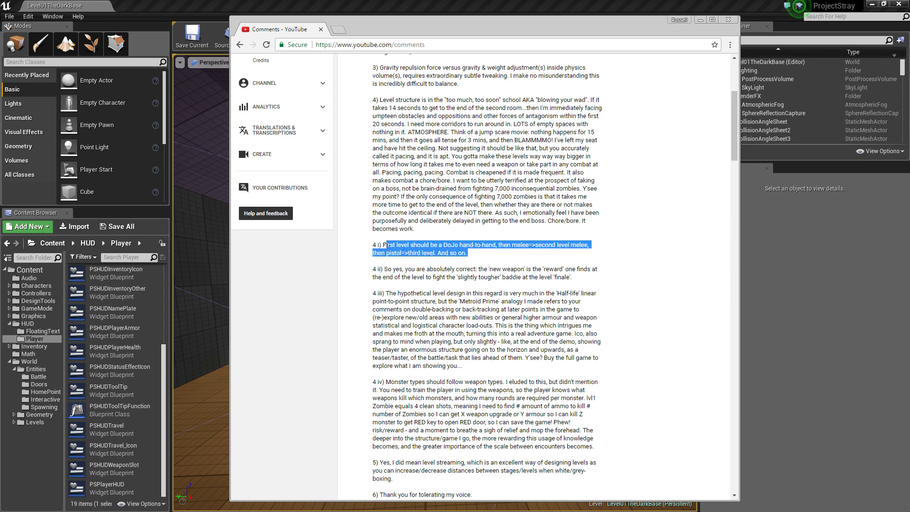
pyautogui.click(484, 262)
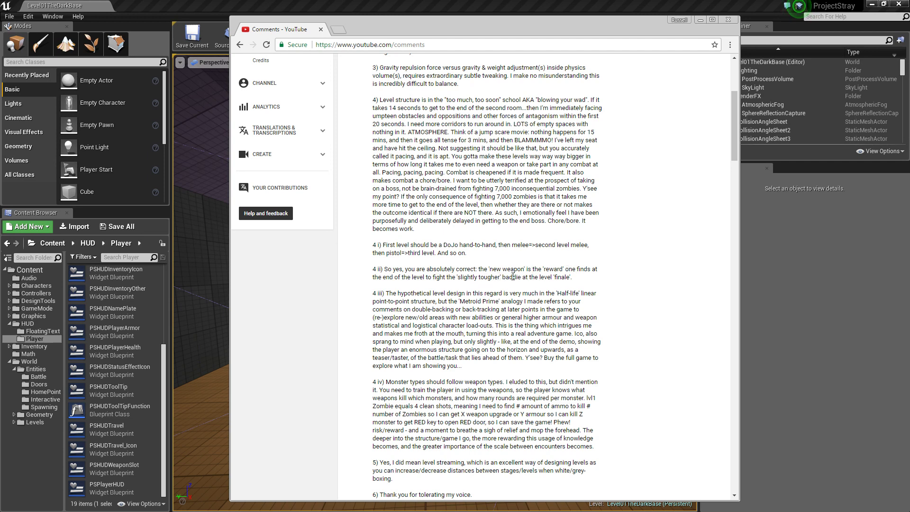
# Read the rest of the comment, from the level design and monster type points to its closing remarks.
pyautogui.scroll(-1, 622, 245)
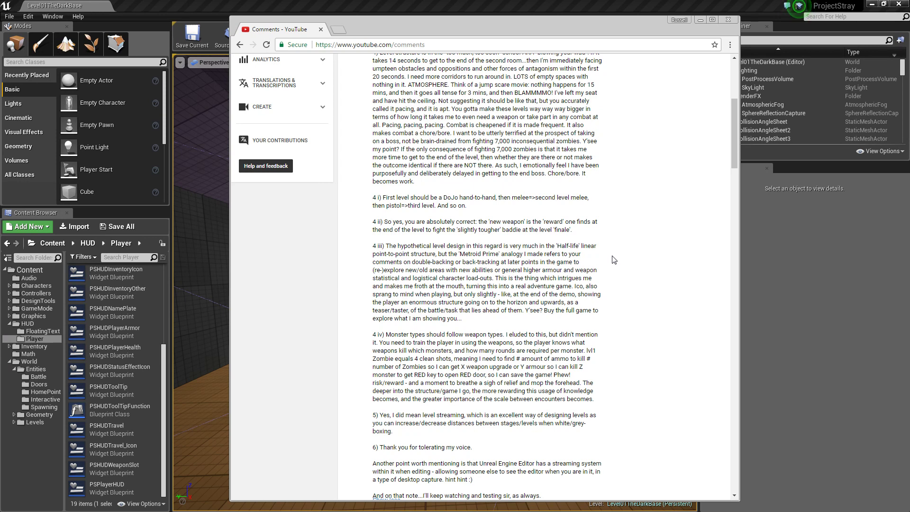
pyautogui.scroll(-1, 613, 260)
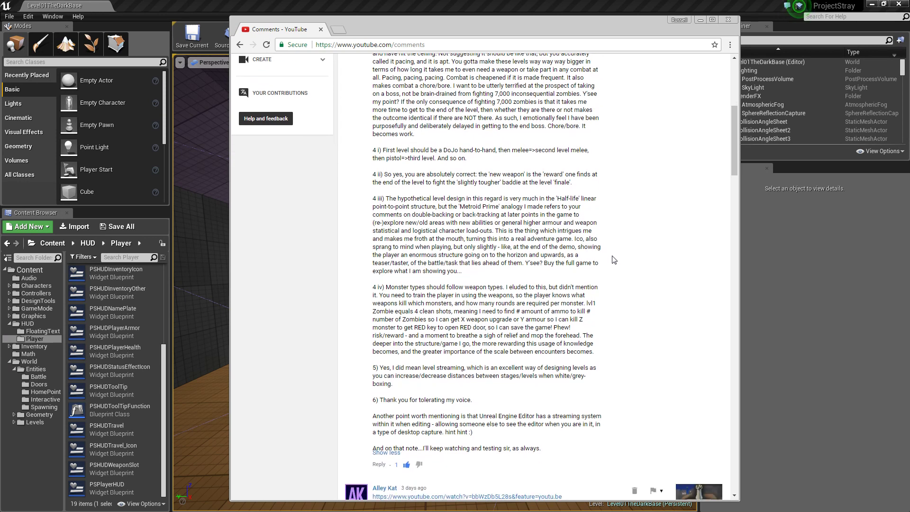
pyautogui.scroll(-1, 615, 260)
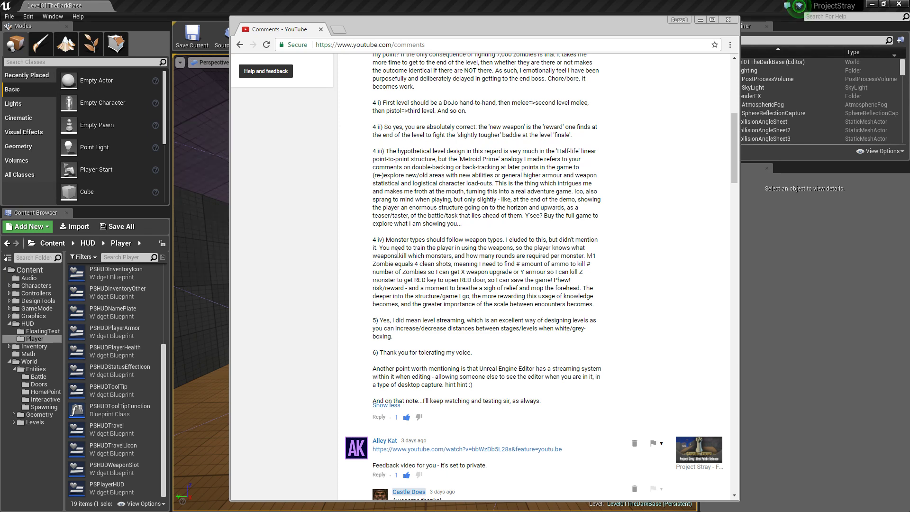
pyautogui.scroll(-1, 420, 258)
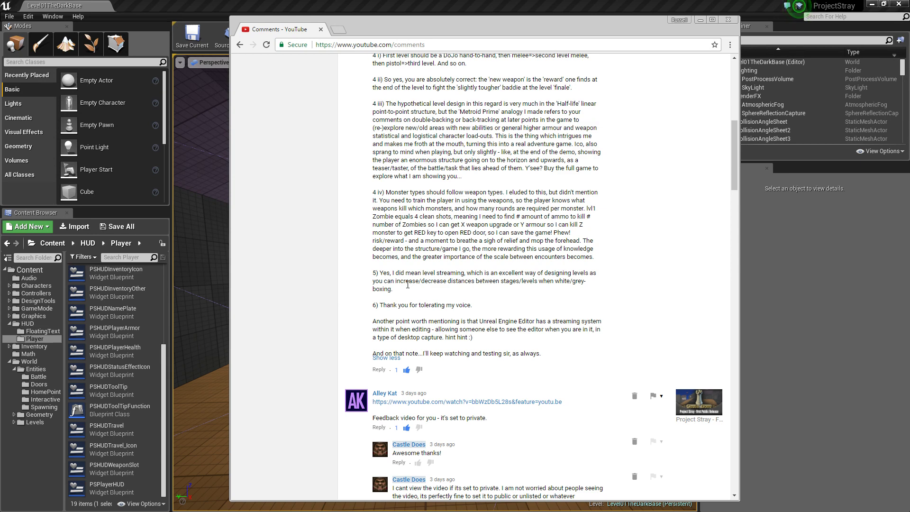
pyautogui.moveTo(374, 305); pyautogui.dragTo(524, 307)
pyautogui.click(524, 307)
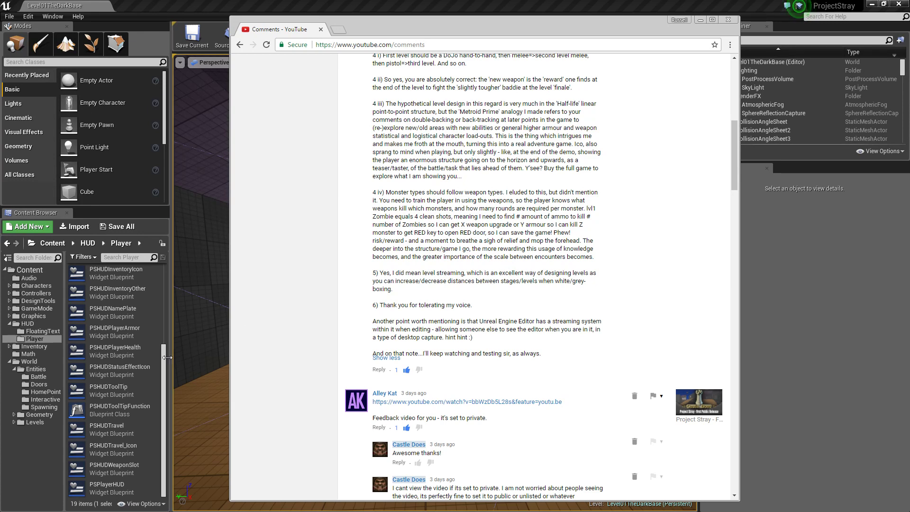
# Open the PSHUDCrafting widget blueprint from the Player HUD folder and show its ActionEnhance function graph.
pyautogui.moveTo(166, 358); pyautogui.dragTo(166, 290)
pyautogui.doubleClick(134, 323)
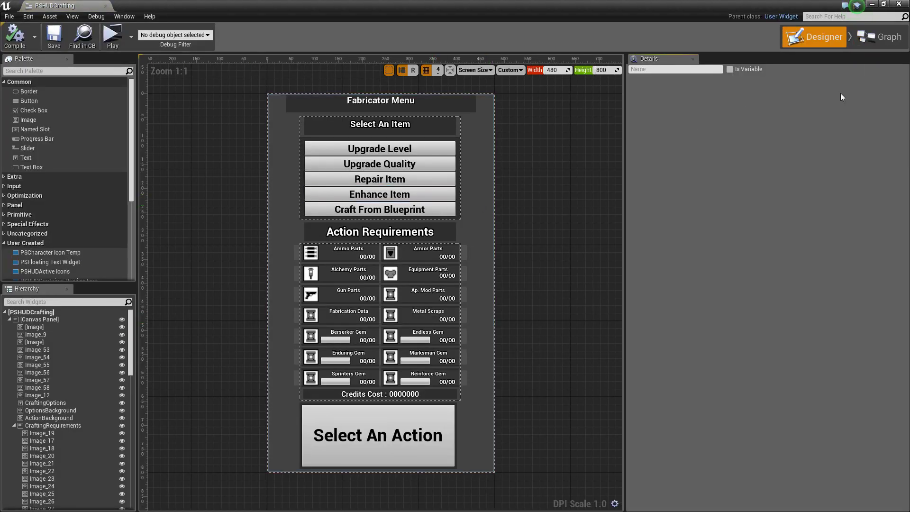
pyautogui.click(878, 44)
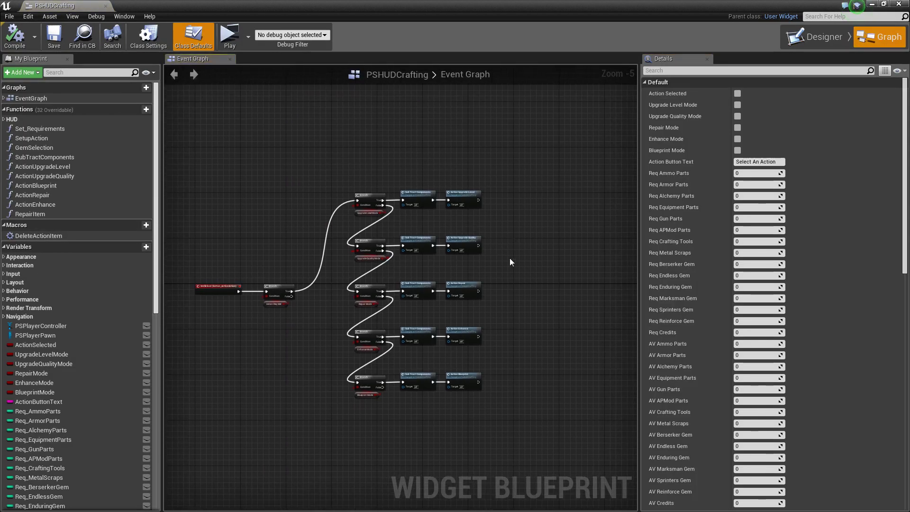
pyautogui.scroll(3, 478, 336)
pyautogui.doubleClick(448, 330)
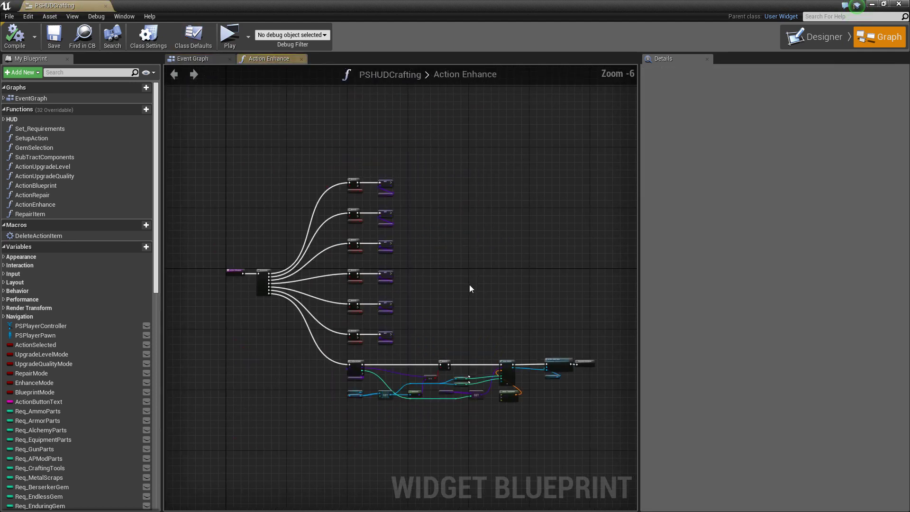
# Inspect the gem branches that set the Active Enhance List and the ForEachLoop over the Normal Gear List.
pyautogui.scroll(3, 422, 247)
pyautogui.click(417, 215)
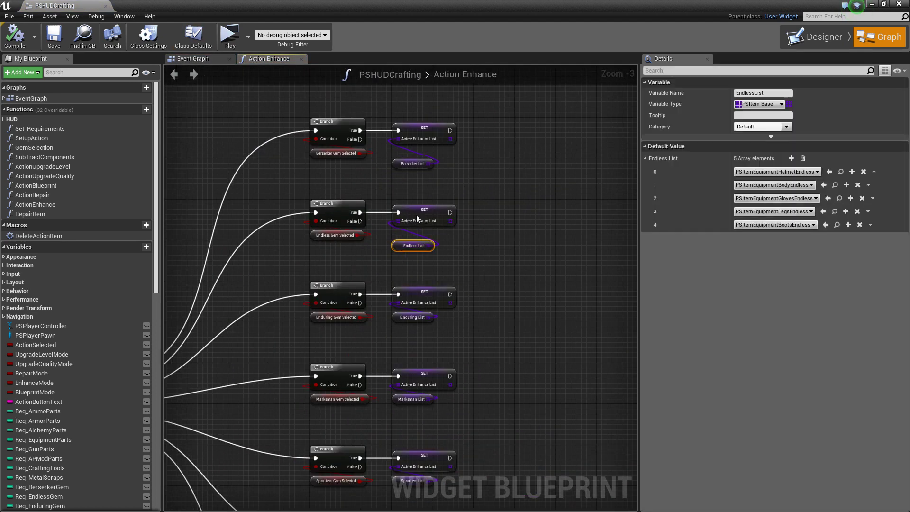
pyautogui.scroll(-6, 518, 220)
pyautogui.scroll(3, 460, 197)
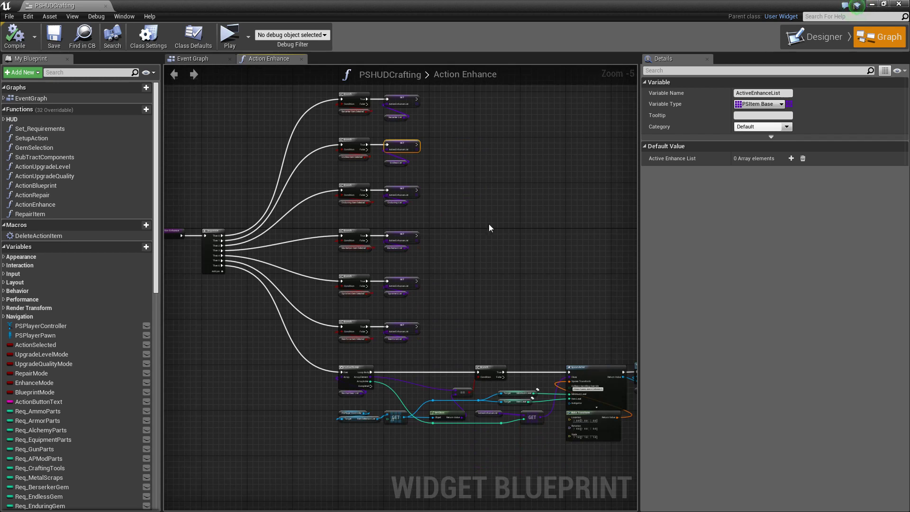
pyautogui.scroll(1, 489, 224)
pyautogui.scroll(4, 380, 362)
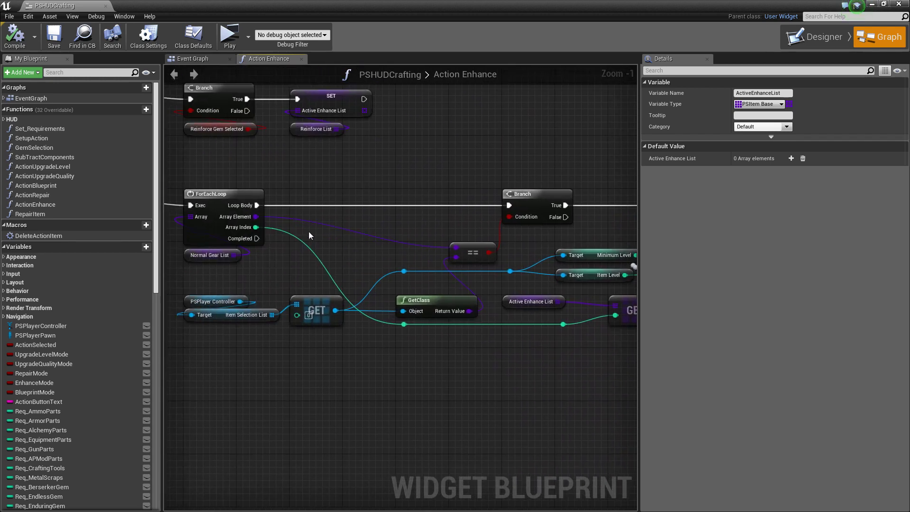
# Inspect the Normal Gear List's default array elements and the loop's class check and SpawnActor logic in the Action Enhance graph.
pyautogui.moveTo(323, 296); pyautogui.dragTo(435, 307, button='right')
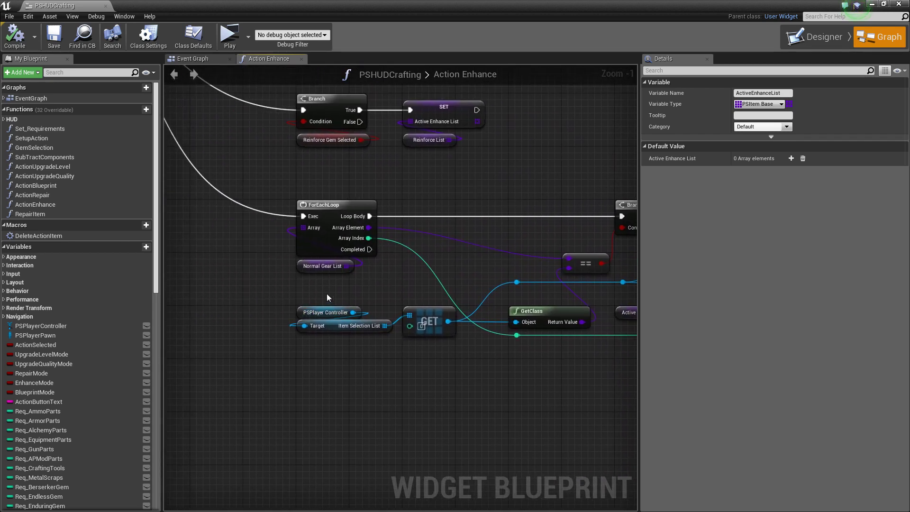
pyautogui.click(321, 267)
pyautogui.moveTo(375, 295); pyautogui.dragTo(297, 316, button='right')
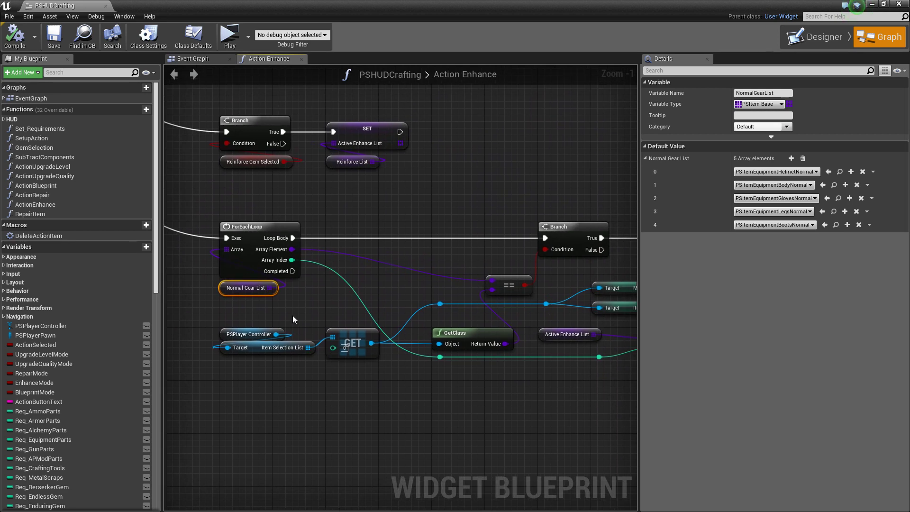
pyautogui.scroll(-1, 295, 320)
pyautogui.scroll(-3, 388, 391)
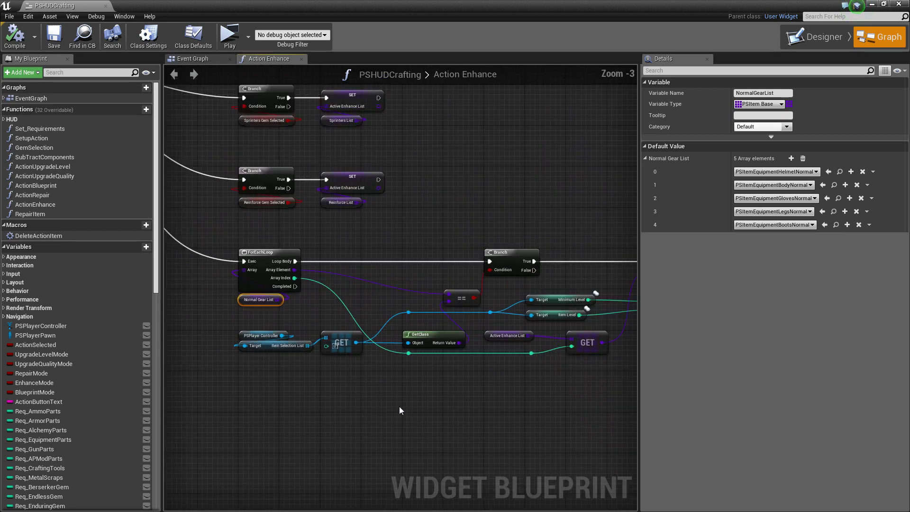
pyautogui.scroll(1, 346, 356)
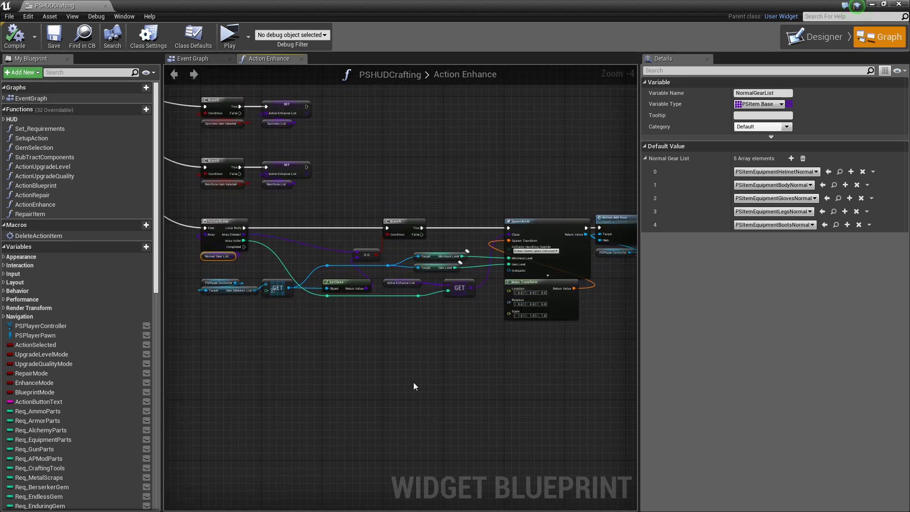
pyautogui.click(275, 318)
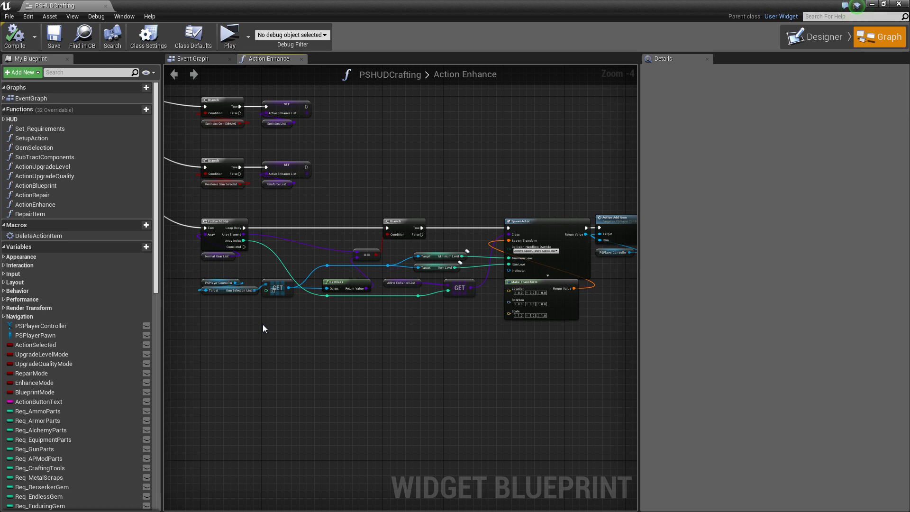
# Close the Action Enhance graph, review the Event Graph's crafting mode branches, and close the PSHUDCrafting blueprint.
pyautogui.click(301, 59)
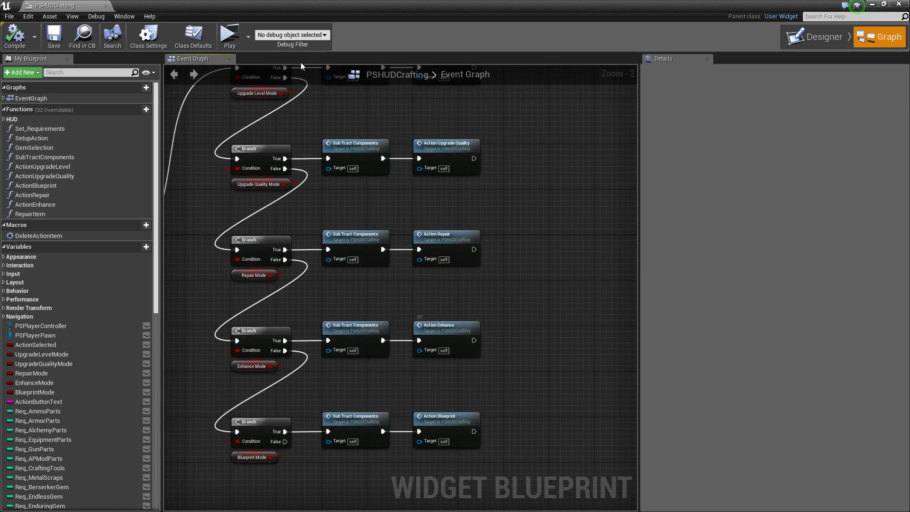
pyautogui.scroll(-3, 518, 359)
pyautogui.scroll(1, 543, 343)
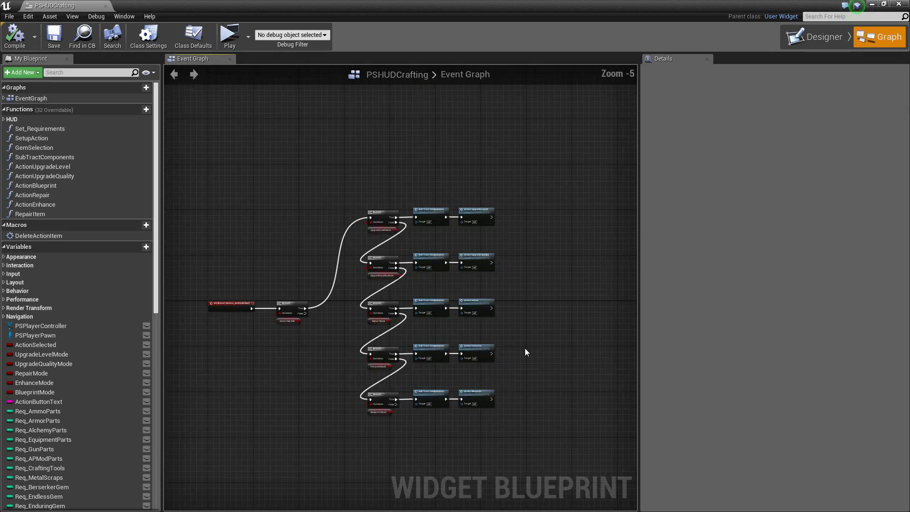
pyautogui.moveTo(483, 336); pyautogui.dragTo(562, 317, button='right')
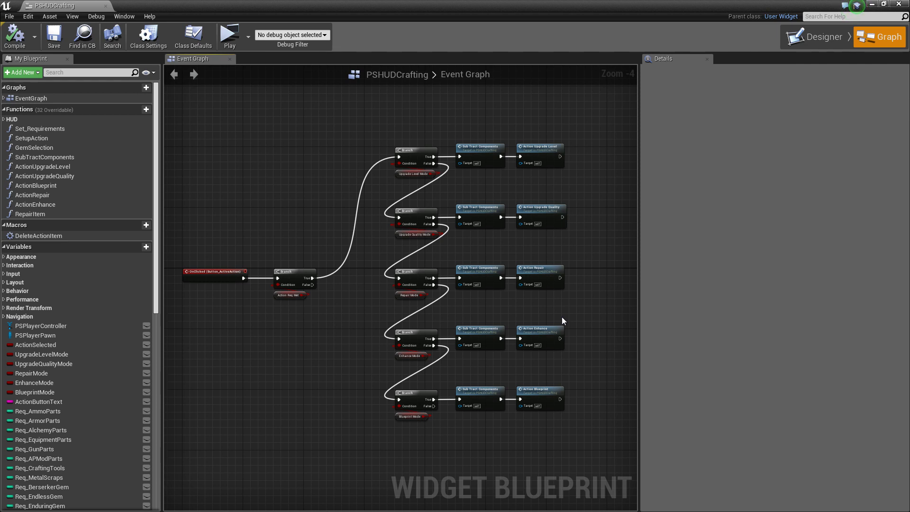
pyautogui.click(899, 4)
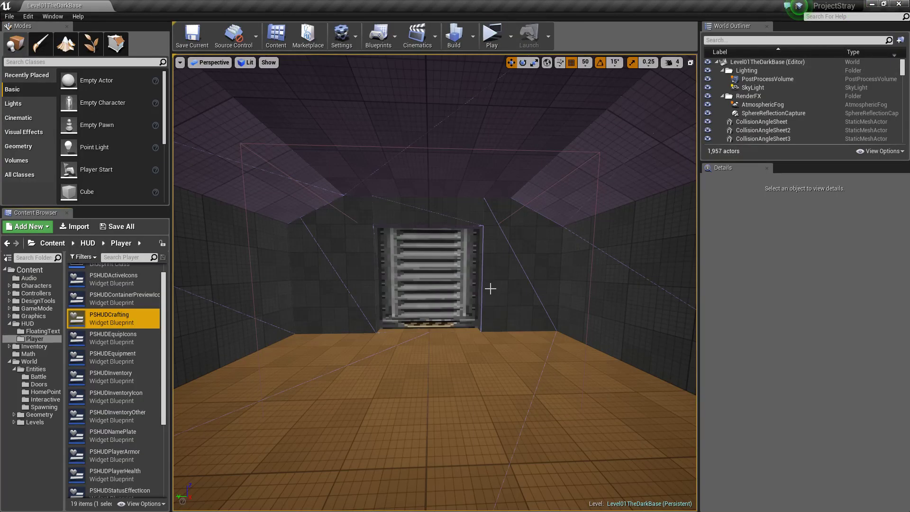
# Fly out of the gated room in Level01TheDarkBase, view the level from outside, and approach the blue home point pad.
pyautogui.moveTo(492, 300); pyautogui.dragTo(185, 264, button='right')
pyautogui.press('w')
pyautogui.press('s')
pyautogui.press('s')
pyautogui.press('w')
pyautogui.press('d')
pyautogui.moveTo(536, 265); pyautogui.dragTo(538, 263)
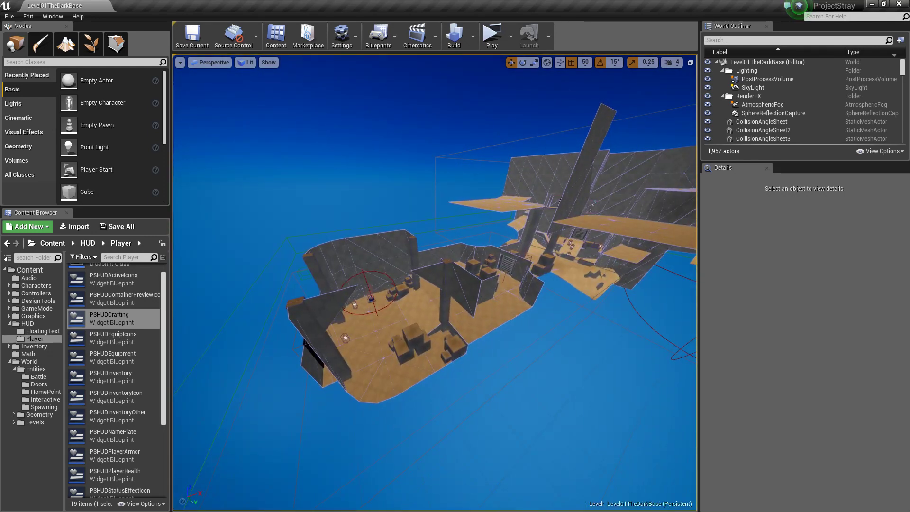
pyautogui.moveTo(594, 367); pyautogui.dragTo(551, 362, button='right')
pyautogui.press('w')
pyautogui.moveTo(599, 322); pyautogui.dragTo(599, 319)
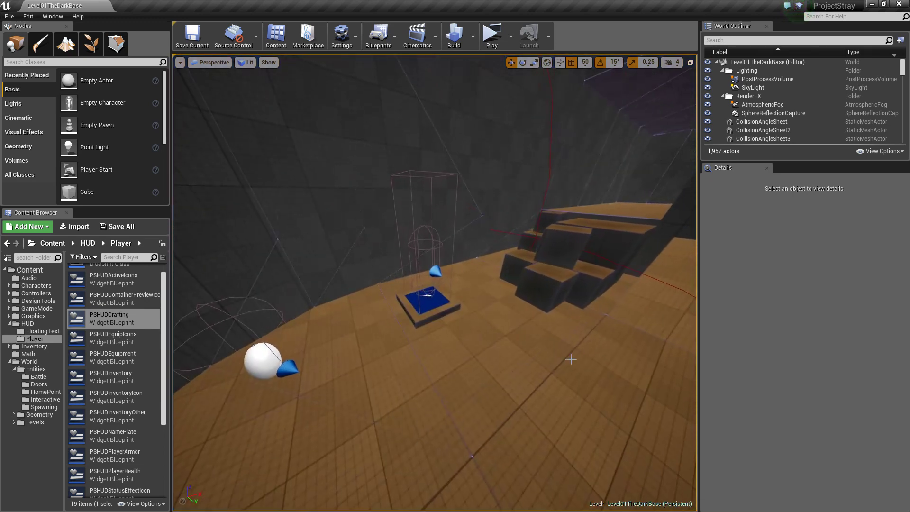
# Select the PSHomePoint actor, frame it to view its details, and clear the selection.
pyautogui.click(441, 309)
pyautogui.press('f')
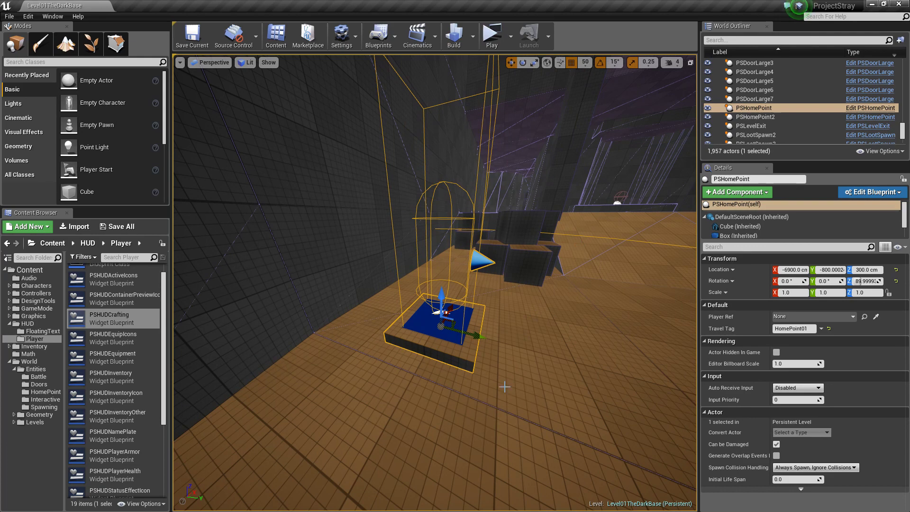
pyautogui.moveTo(573, 358); pyautogui.dragTo(510, 358, button='right')
pyautogui.press('d')
pyautogui.press('Escape')
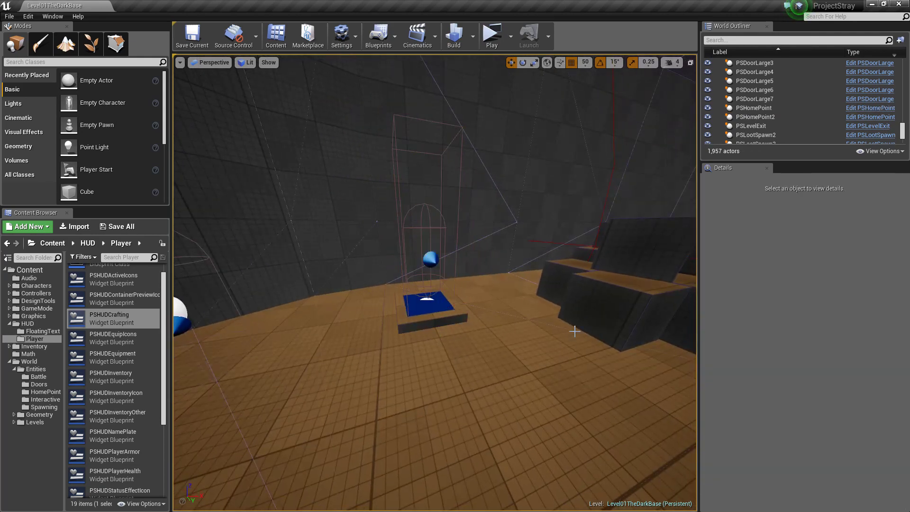
# Start a maximized standalone game preview and open the Fast Travel Network menu at the Dark Base home point.
pyautogui.click(492, 34)
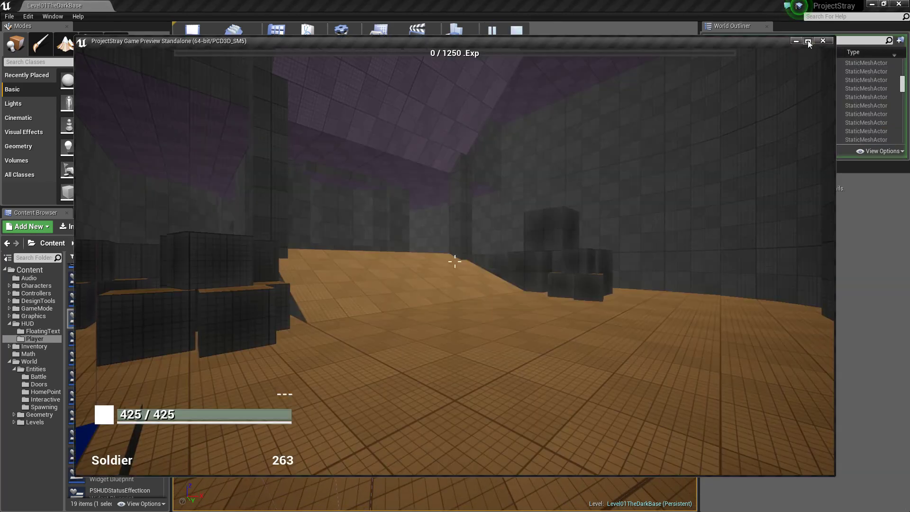
pyautogui.click(809, 41)
pyautogui.click(425, 416)
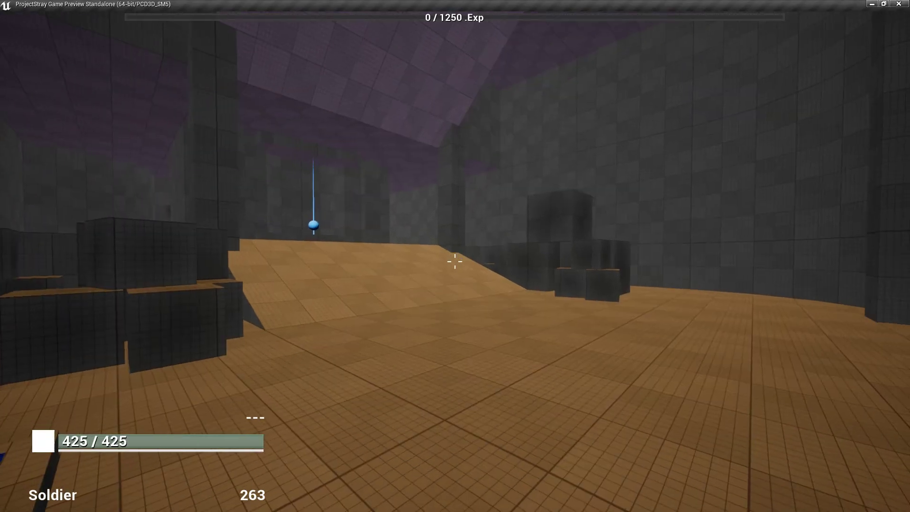
pyautogui.press('w')
pyautogui.press('b')
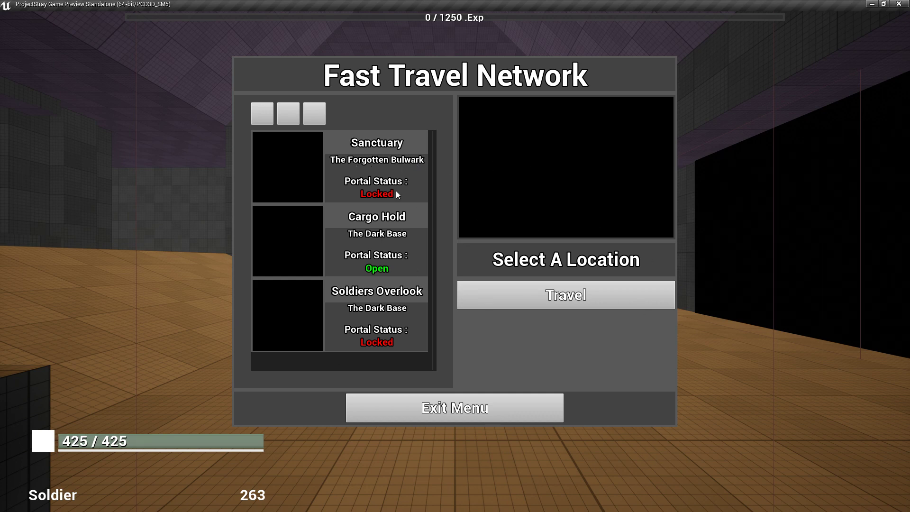
# Exit the travel menu, run through the safe room door into the Sanctuary, and activate its home point.
pyautogui.click(454, 408)
pyautogui.press('w')
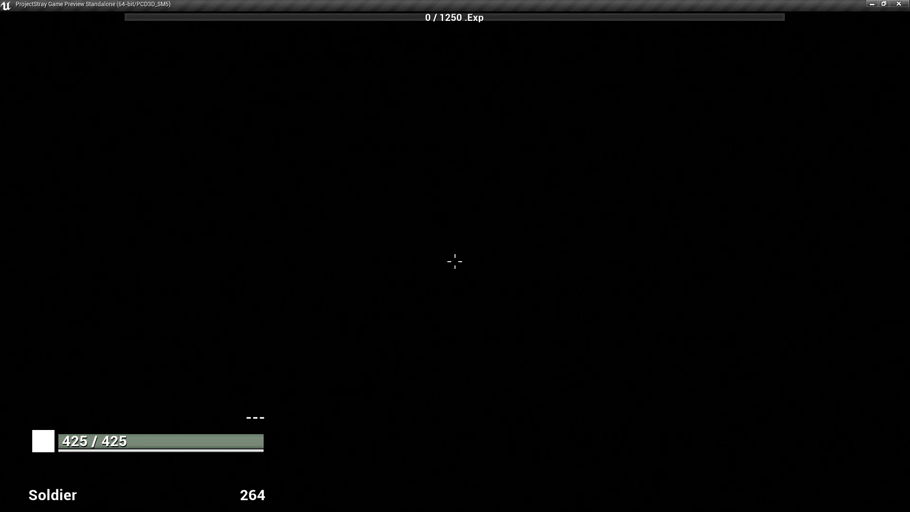
pyautogui.press('w')
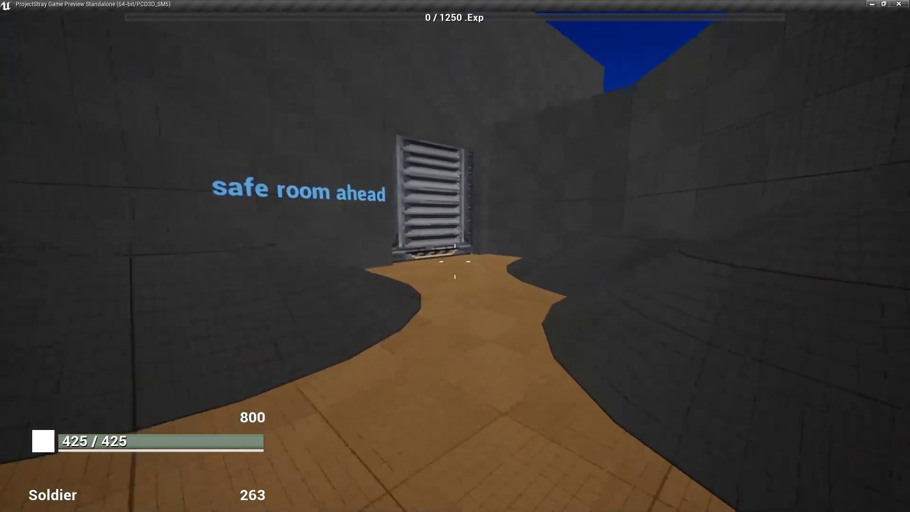
pyautogui.press('w')
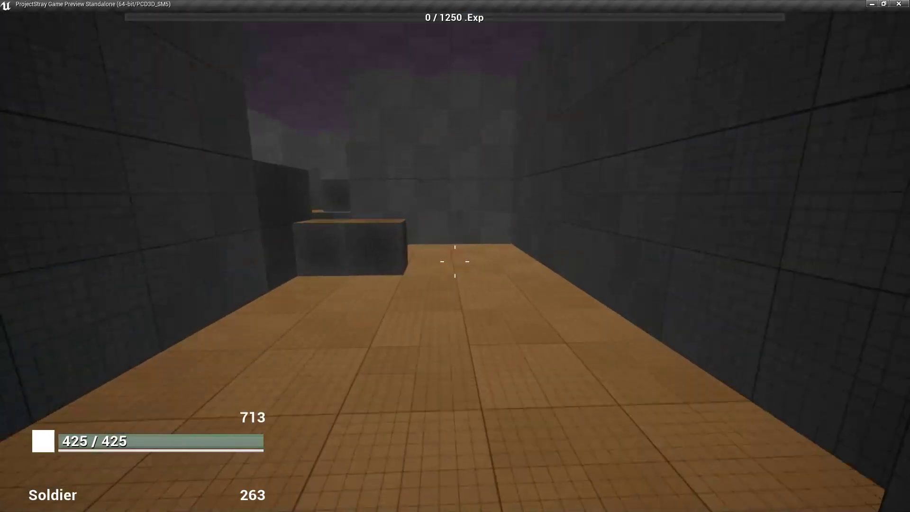
pyautogui.press('w')
pyautogui.press('space')
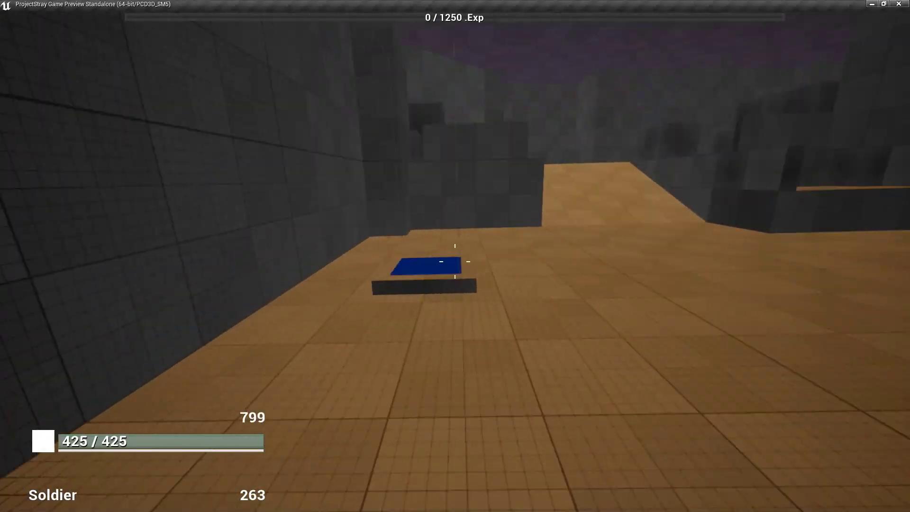
pyautogui.press('w')
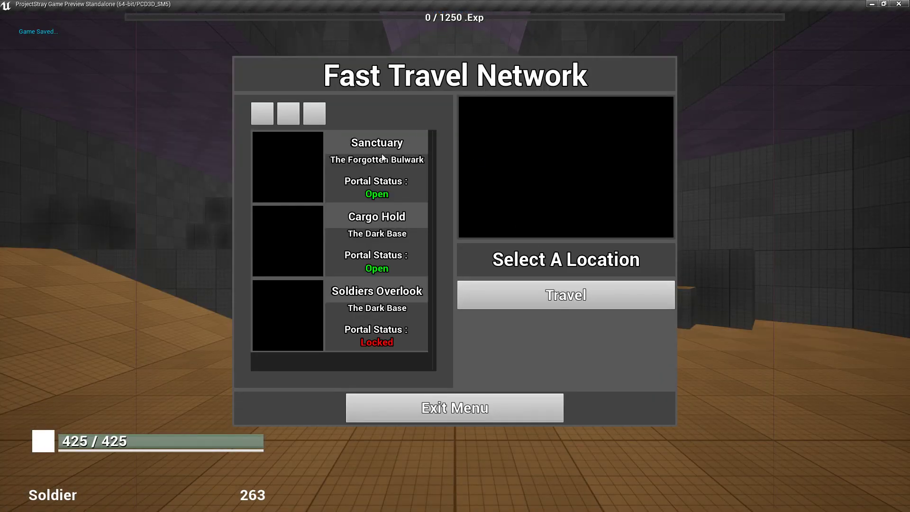
# Preview the Sanctuary destination, choose Cargo Hold in The Dark Base instead, and travel there.
pyautogui.click(378, 177)
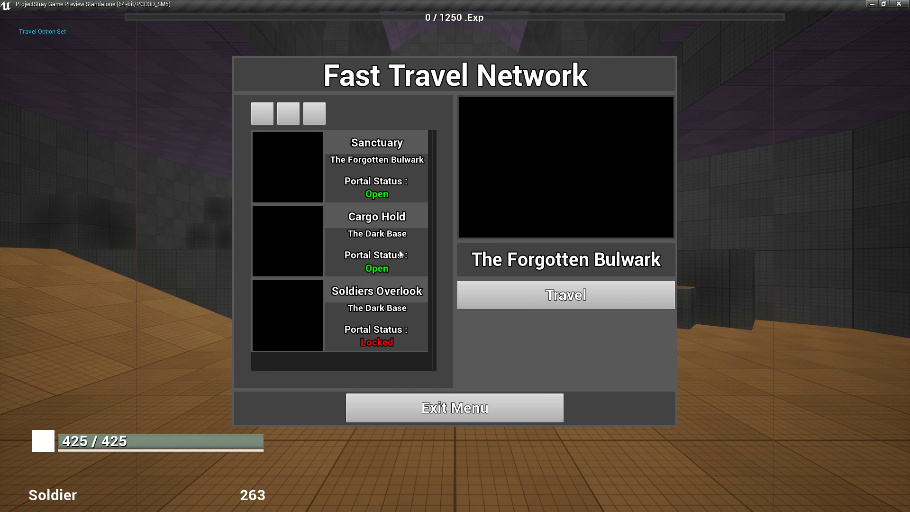
pyautogui.click(391, 246)
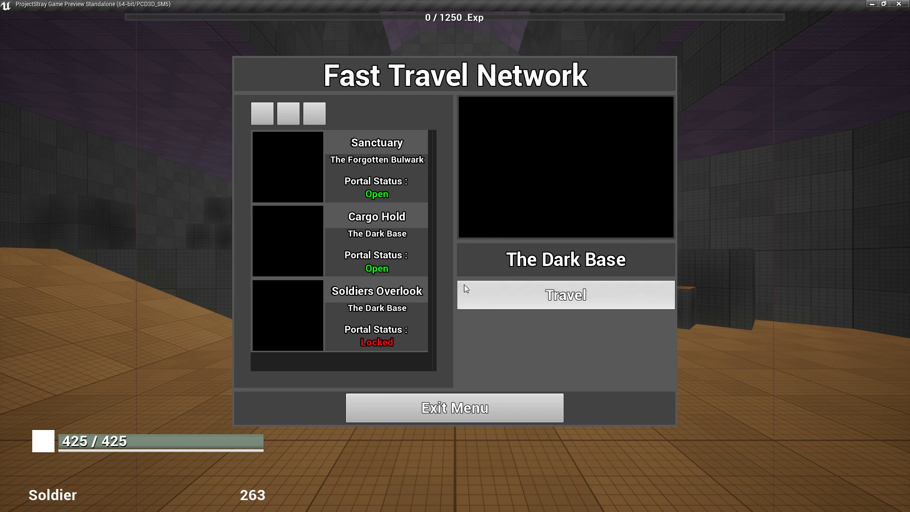
pyautogui.click(508, 301)
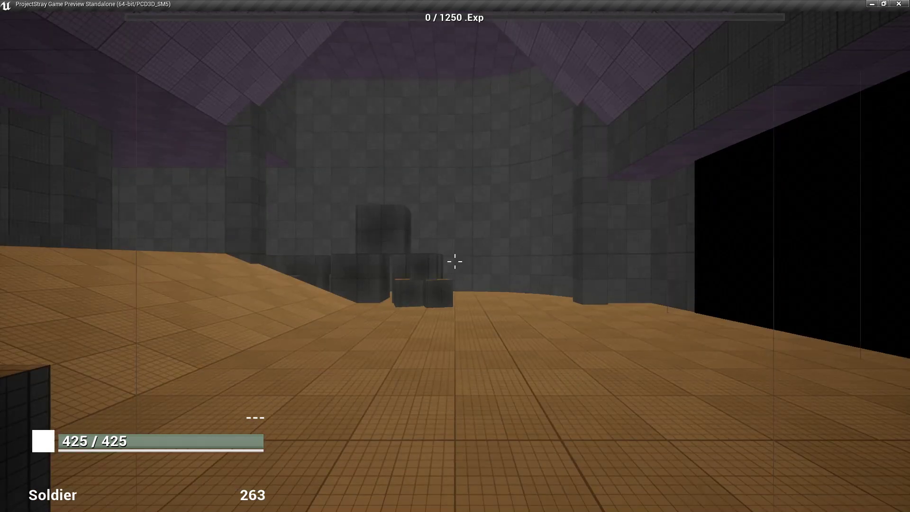
# Reopen the Fast Travel Network at the Cargo Hold pad and travel back to the Sanctuary in The Forgotten Bulwark.
pyautogui.press('w')
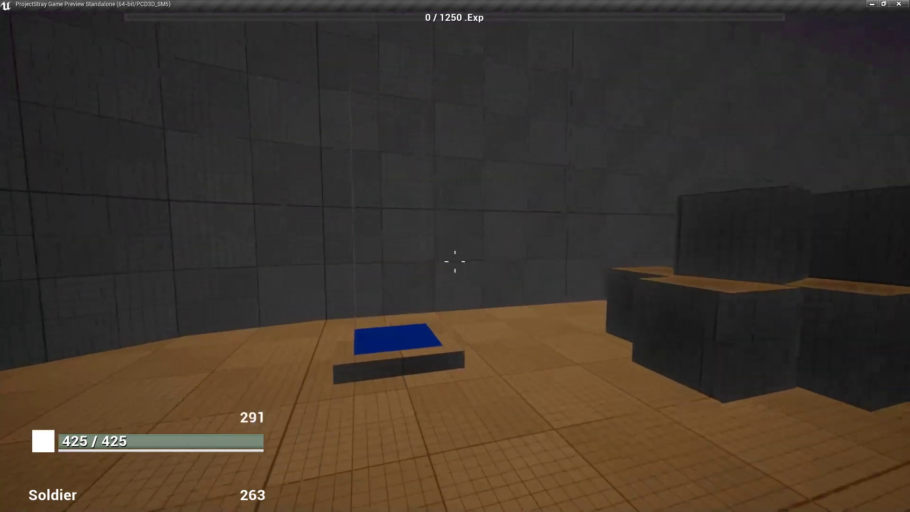
pyautogui.press('b')
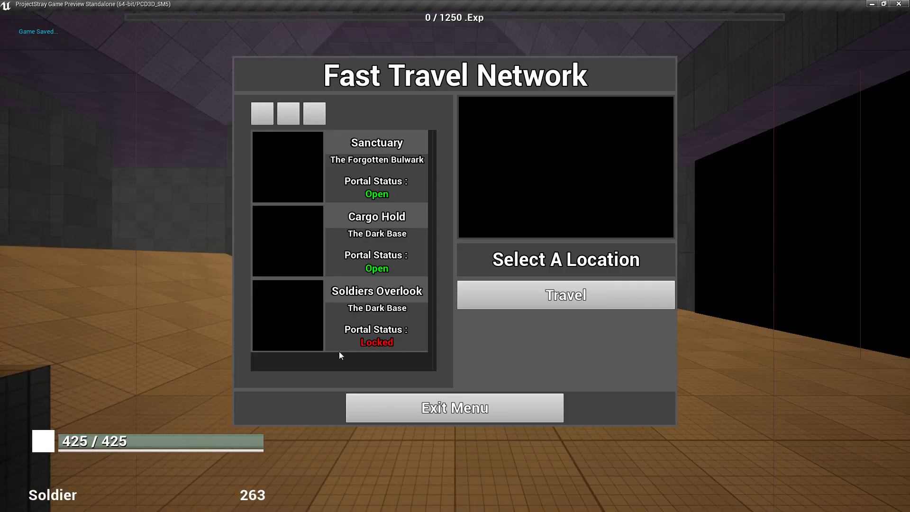
pyautogui.click(377, 180)
pyautogui.click(527, 298)
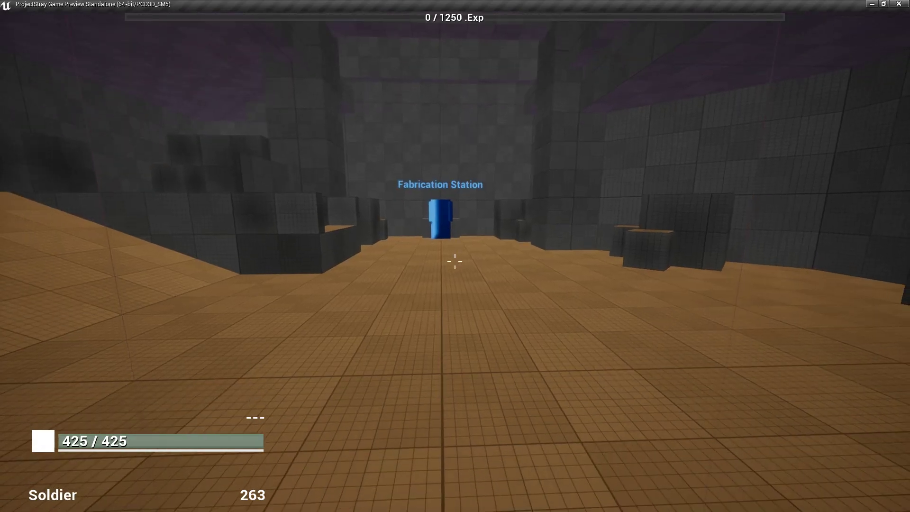
# Explore the Sanctuary's ramps, crates and gated exit, and return to its home point to show the travel menu.
pyautogui.press('w')
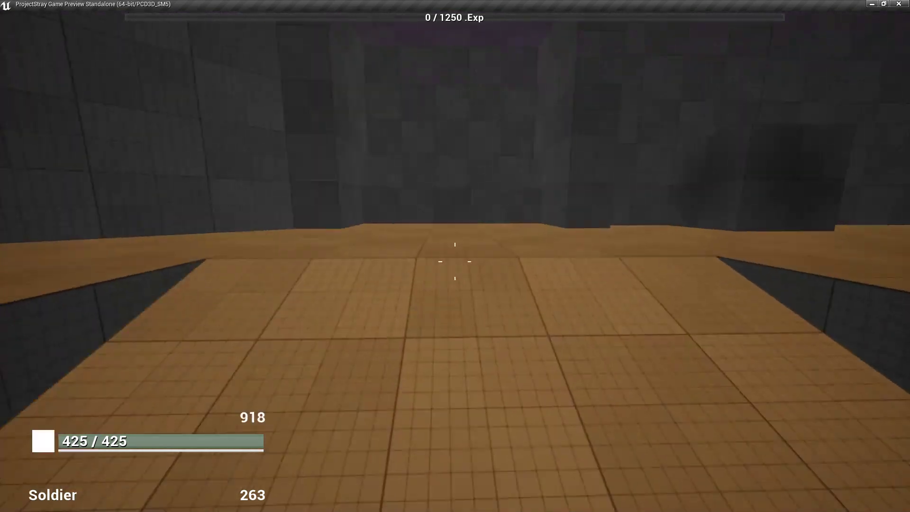
pyautogui.press('w')
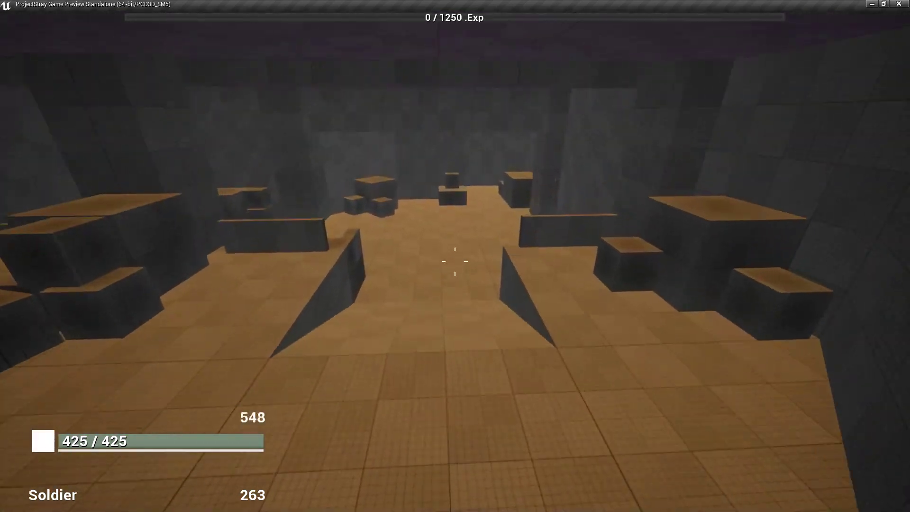
pyautogui.press('w')
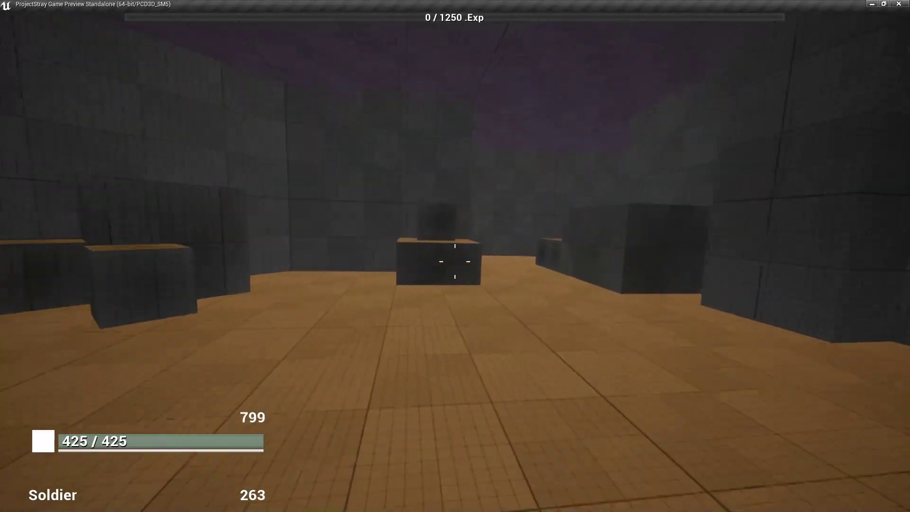
pyautogui.press('w')
pyautogui.press('space')
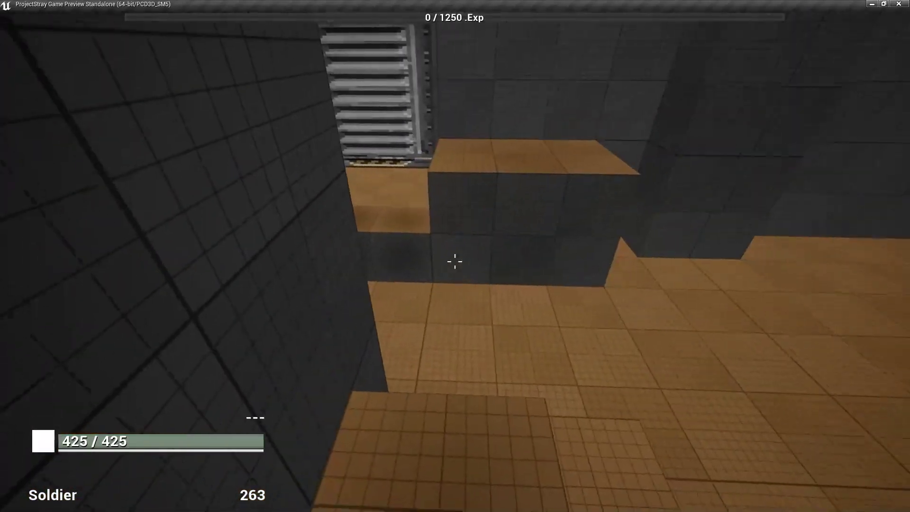
pyautogui.press('w')
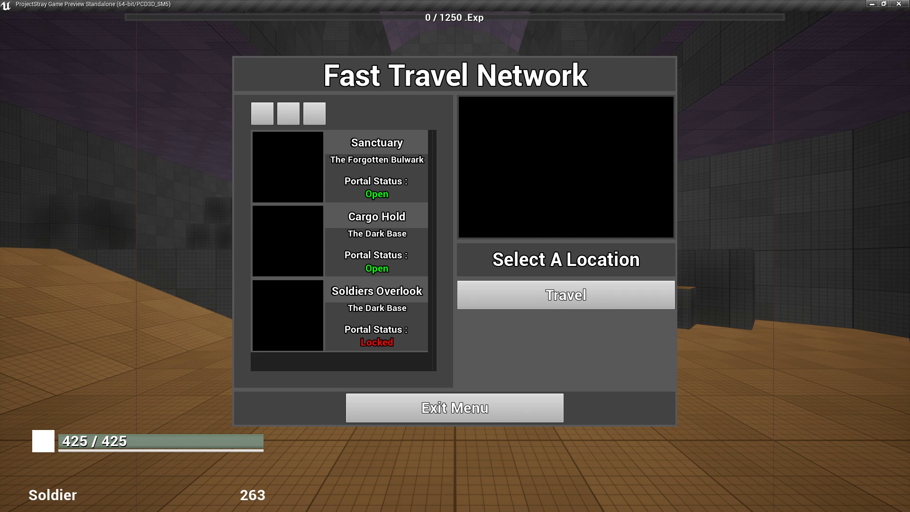
# Leave the travel menu, run from the Sanctuary pad up to the metal door, and end the game preview.
pyautogui.press('e')
pyautogui.press('w')
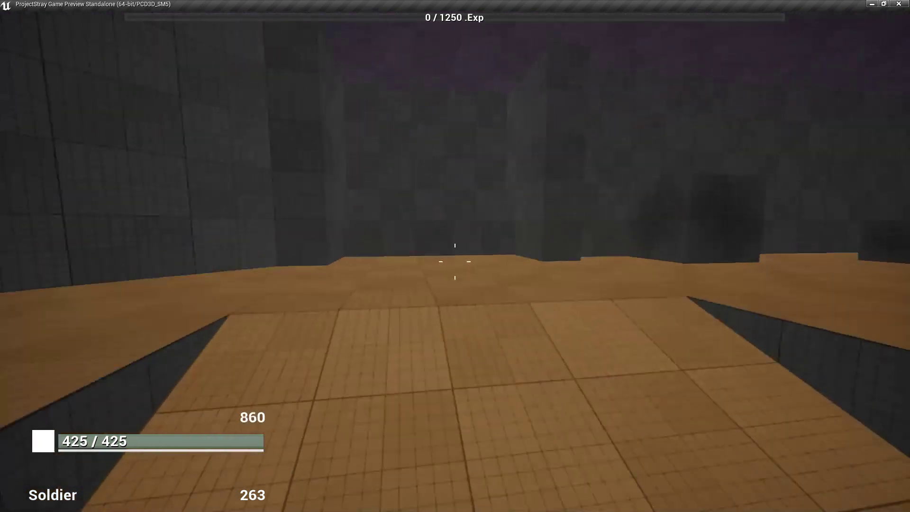
pyautogui.press('space')
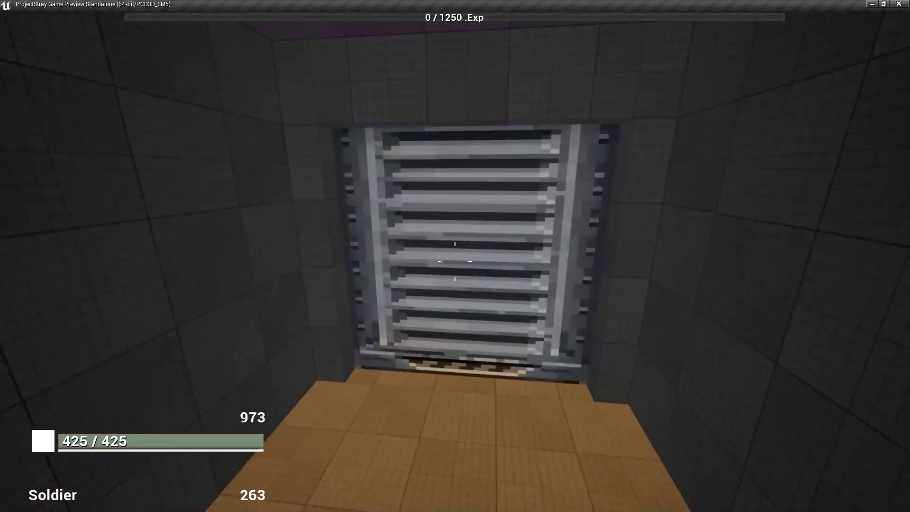
pyautogui.press('w')
pyautogui.press('Escape')
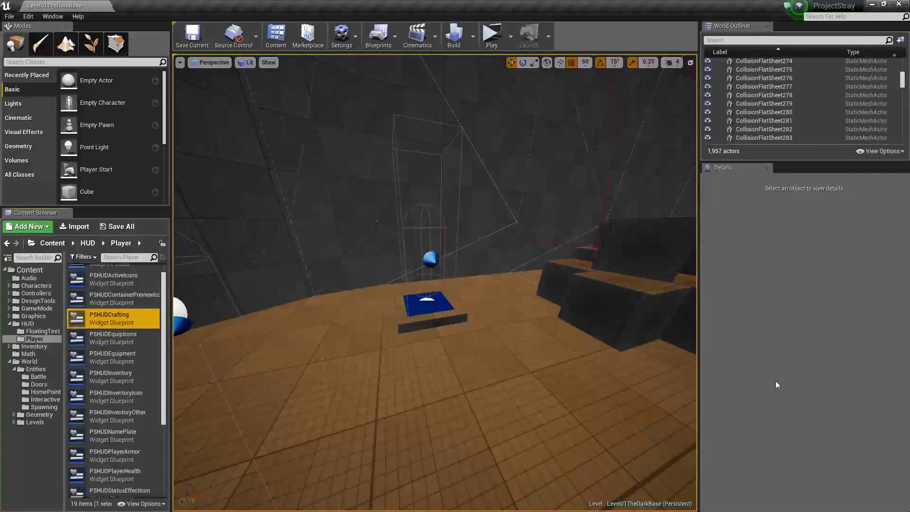
# Select the home point pad in the dark hall to review its Travel Tag setting, and clear the selection.
pyautogui.press('s')
pyautogui.moveTo(528, 387); pyautogui.dragTo(509, 403, button='right')
pyautogui.press('w')
pyautogui.click(410, 325)
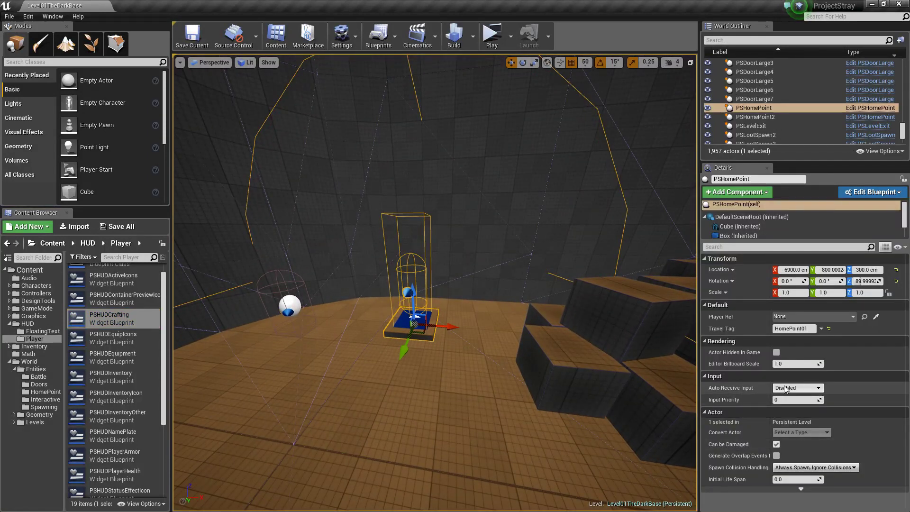
pyautogui.moveTo(463, 353)
pyautogui.mouseDown(button='right')
pyautogui.moveTo(592, 334)
pyautogui.moveTo(654, 342)
pyautogui.moveTo(626, 337)
pyautogui.moveTo(648, 326)
pyautogui.moveTo(466, 339)
pyautogui.mouseUp(button='right')
pyautogui.press('Escape')
# Select the uppermost battle stage sphere in the open arena to review its Progress Tag, and go to the door marked 2.
pyautogui.press('w')
pyautogui.press('w')
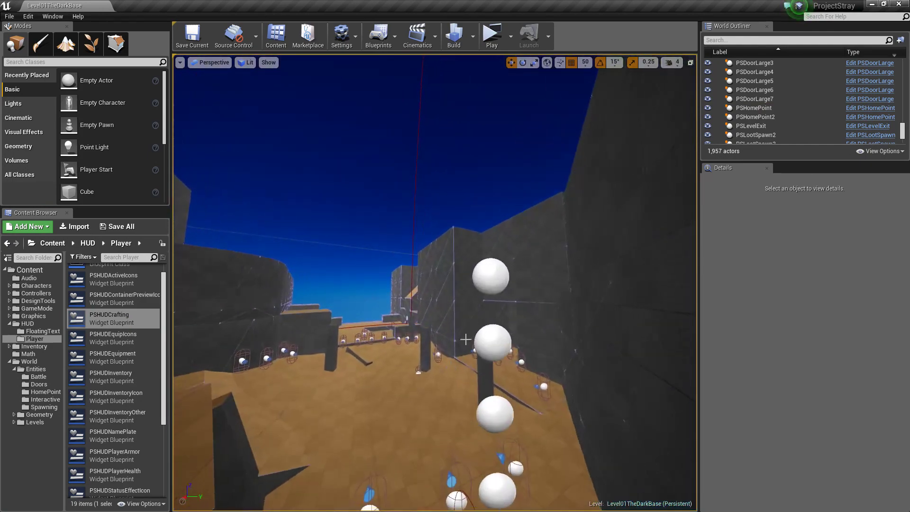
pyautogui.click(491, 276)
pyautogui.press('w')
pyautogui.moveTo(425, 384); pyautogui.dragTo(425, 384, button='right')
pyautogui.moveTo(493, 276); pyautogui.dragTo(493, 276, button='right')
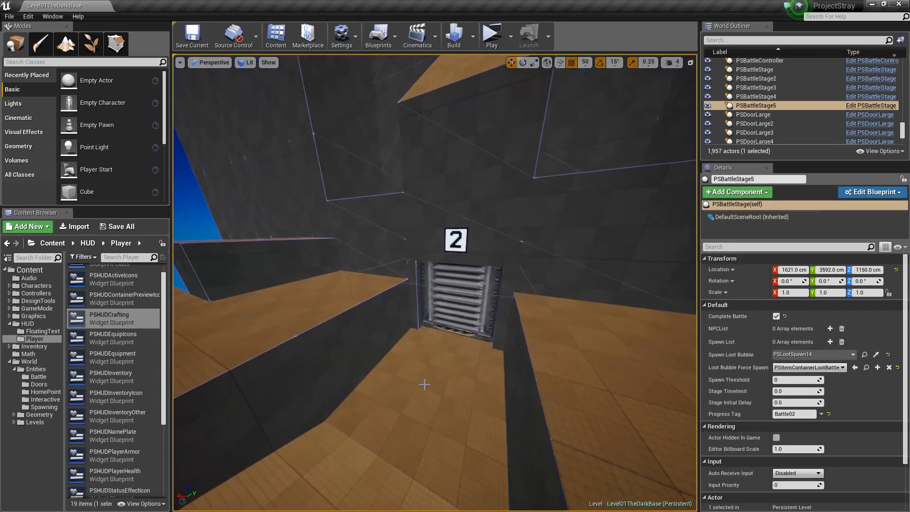
# Select the large door below the number 2 sign to review its Required Progress Tag, deselect it, and return to the home point hall.
pyautogui.click(463, 298)
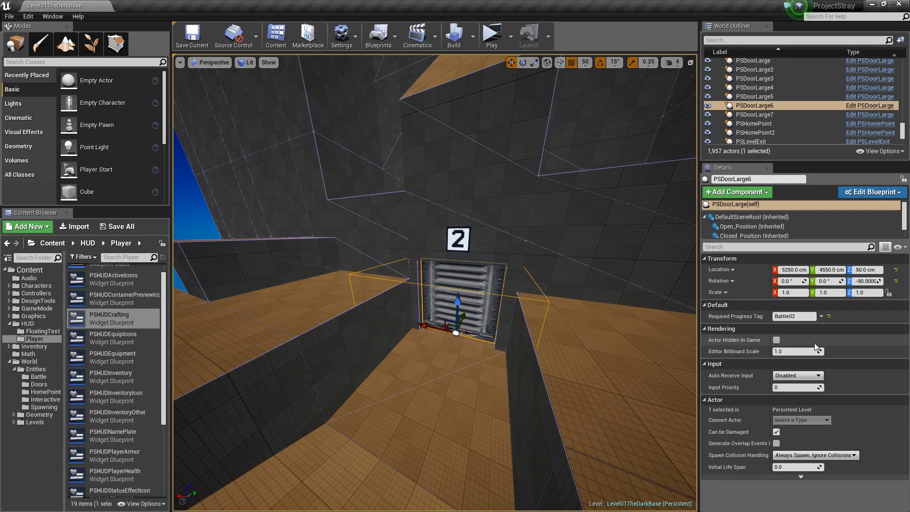
pyautogui.moveTo(305, 303); pyautogui.dragTo(304, 302, button='right')
pyautogui.press('Escape')
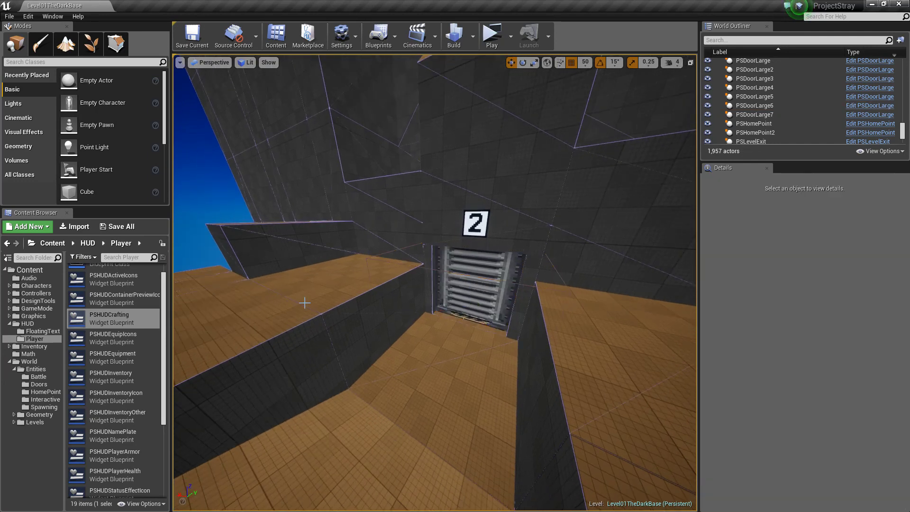
pyautogui.click(445, 270)
pyautogui.press('Escape')
pyautogui.moveTo(386, 291)
pyautogui.mouseDown(button='right')
pyautogui.moveTo(227, 277)
pyautogui.moveTo(389, 275)
pyautogui.mouseUp(button='right')
pyautogui.press('w')
pyautogui.moveTo(275, 311); pyautogui.dragTo(275, 311, button='right')
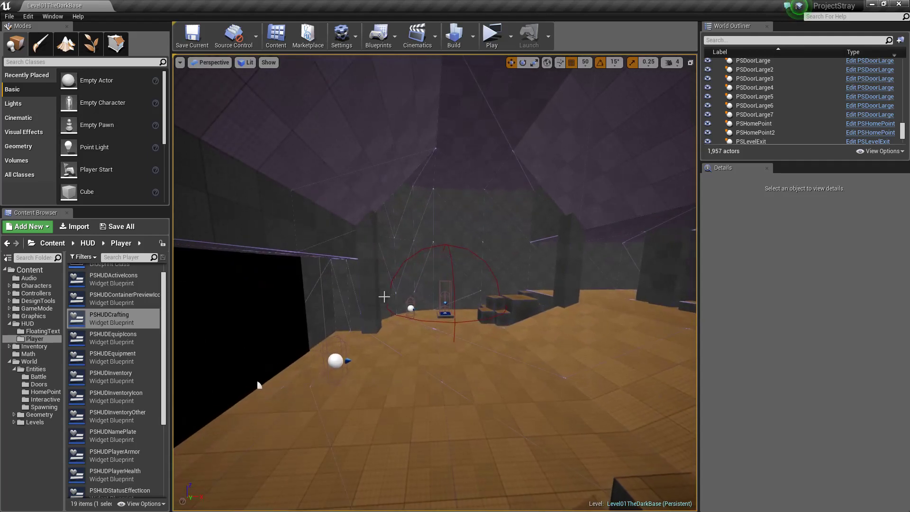
# Save the current map and open the Level Control level from the Sandbox levels folder.
pyautogui.click(195, 37)
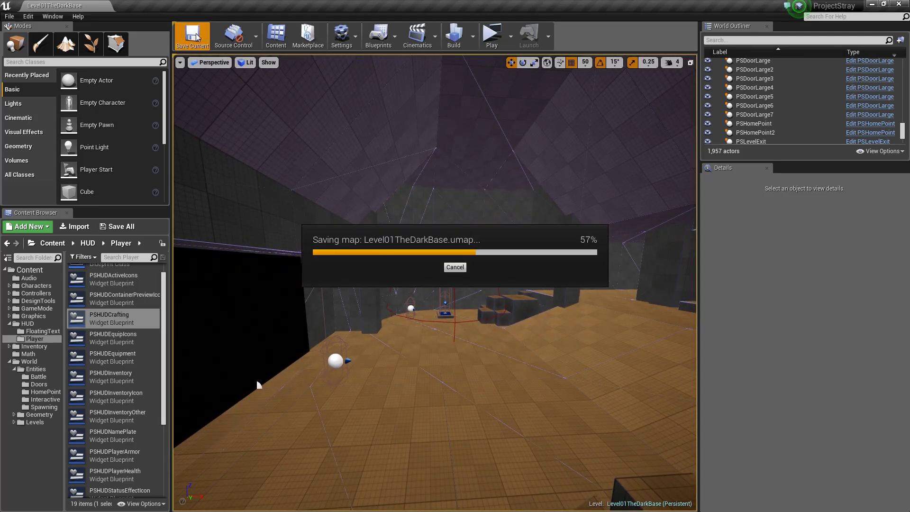
pyautogui.click(8, 17)
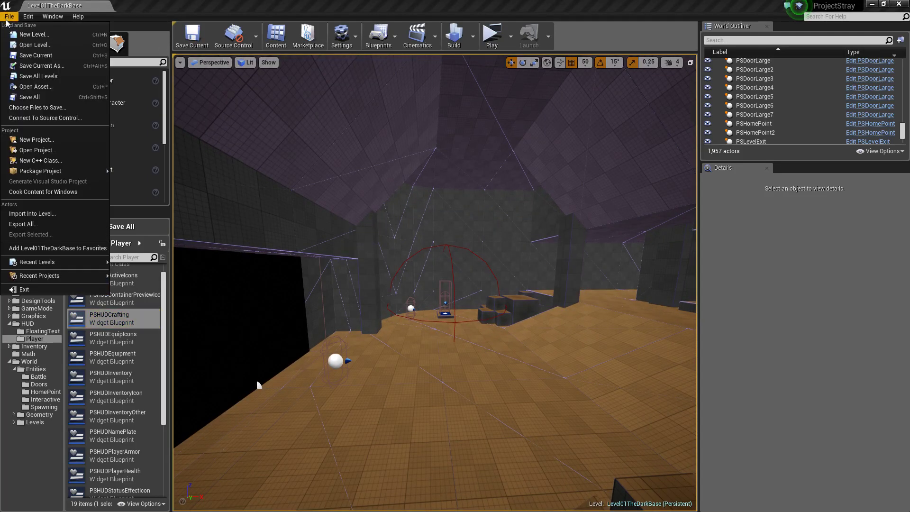
pyautogui.click(34, 45)
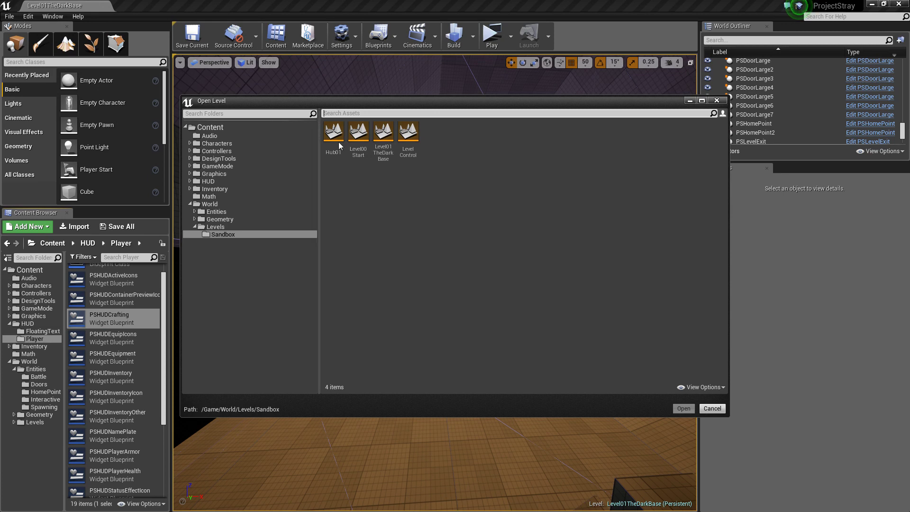
pyautogui.click(411, 143)
pyautogui.click(684, 409)
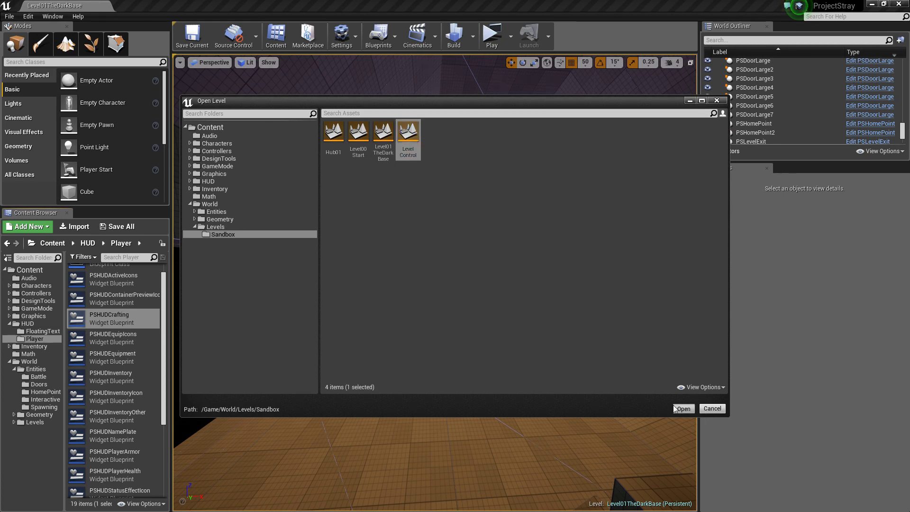